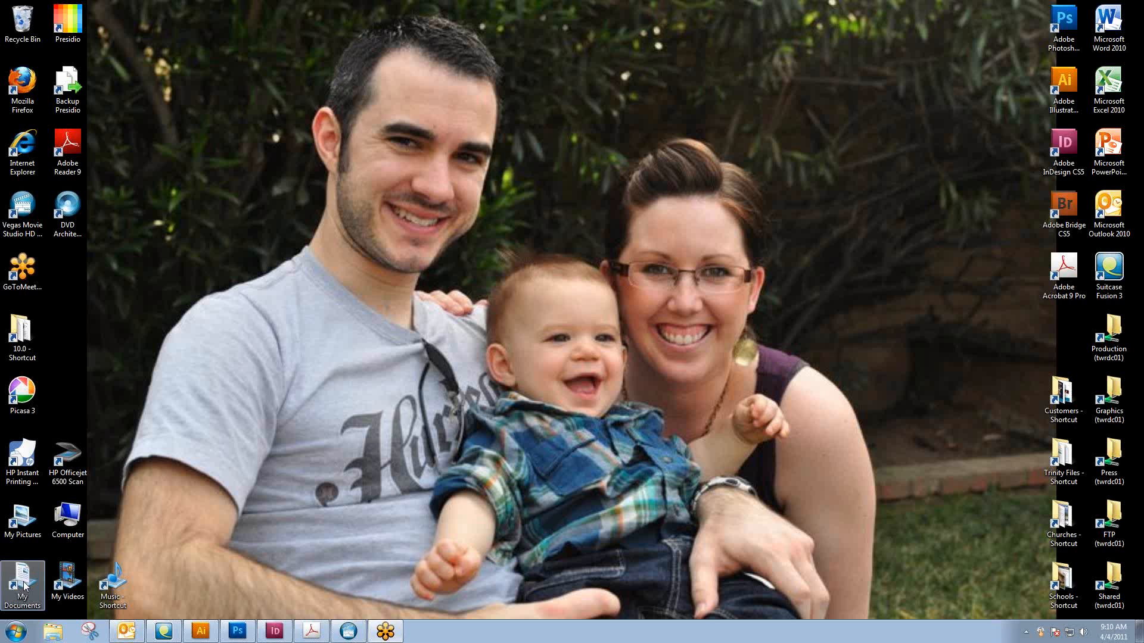
Open NameCards-QM_TanPaper.indd from the GoToMeeting Samples folder in My Documents
click(23, 587)
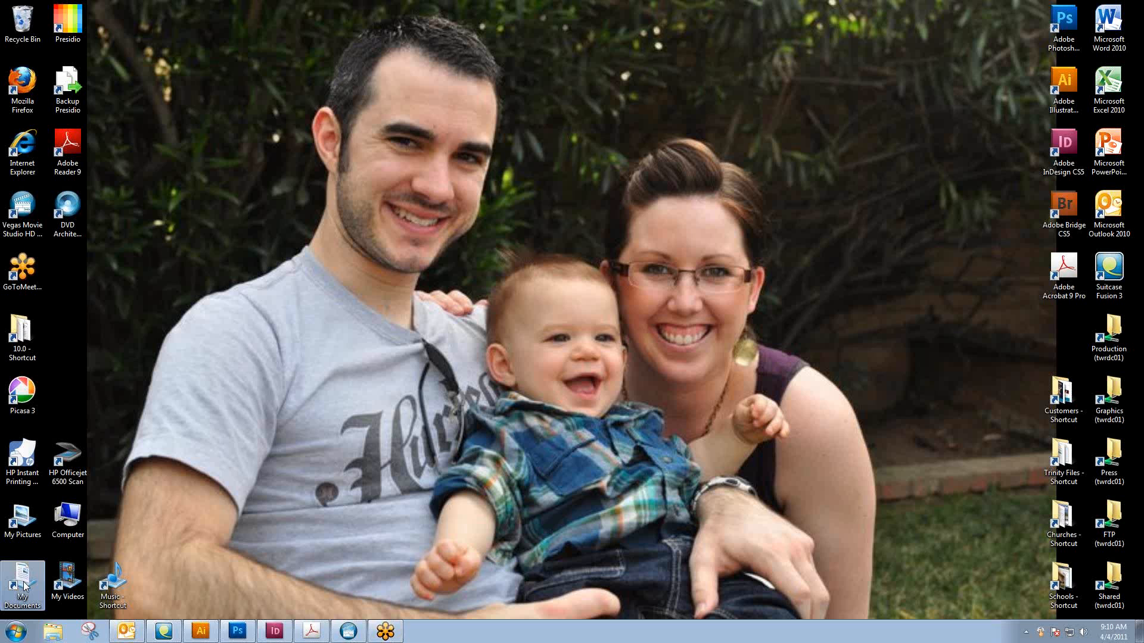
double_click(24, 586)
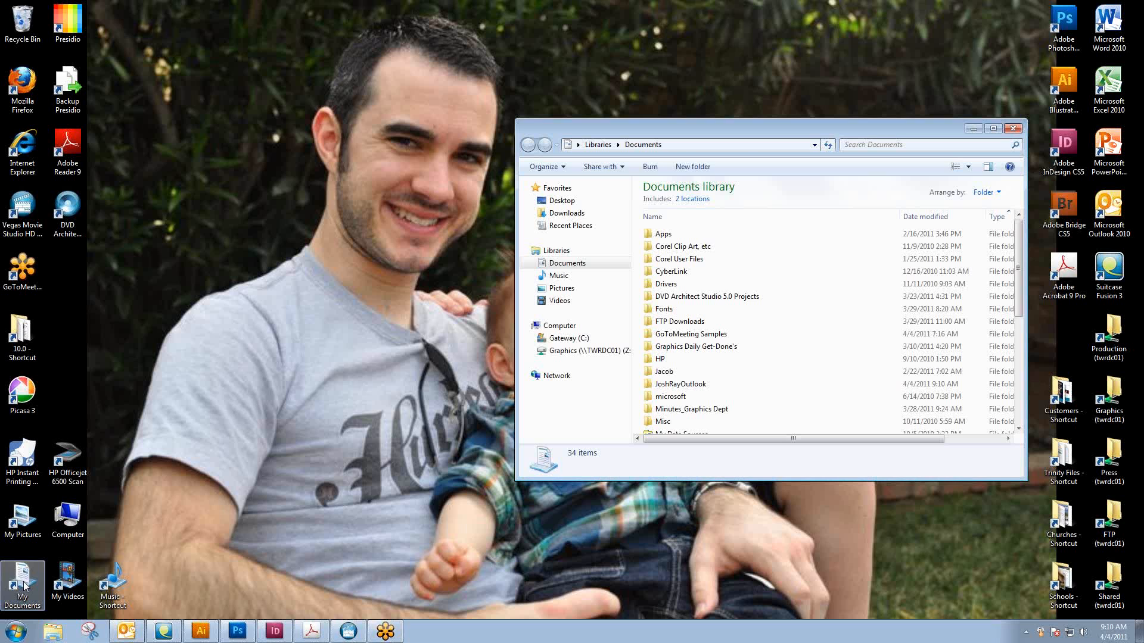
double_click(710, 335)
click(697, 284)
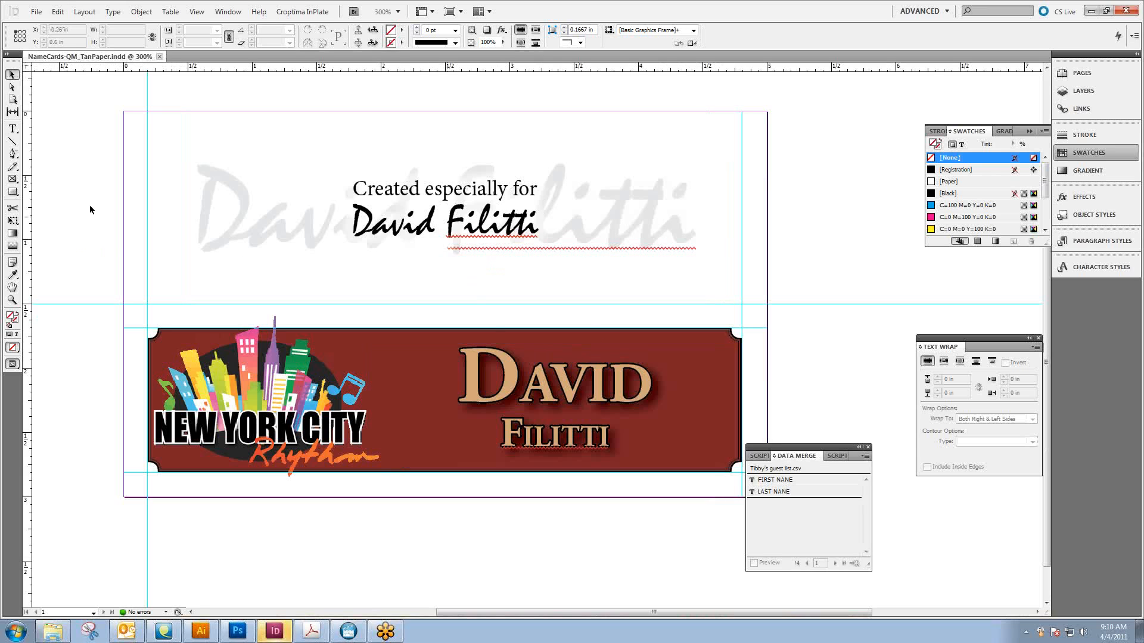
Move the Data Merge panel off the name card so the whole card is uncovered
drag(384, 336, 410, 297)
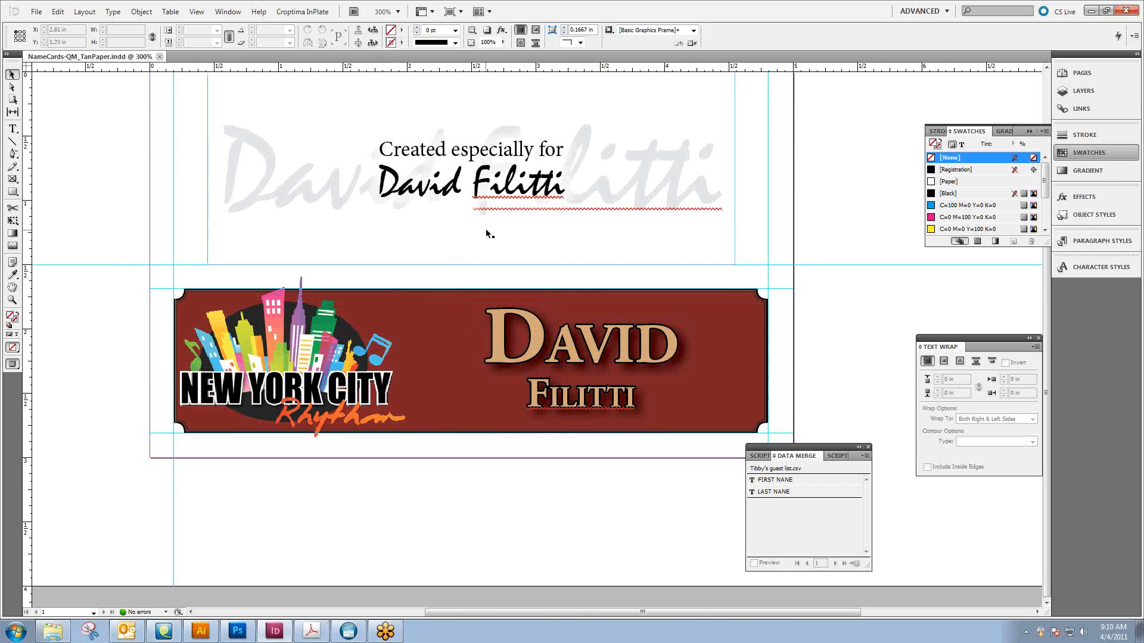
scroll(488, 210, up, 1)
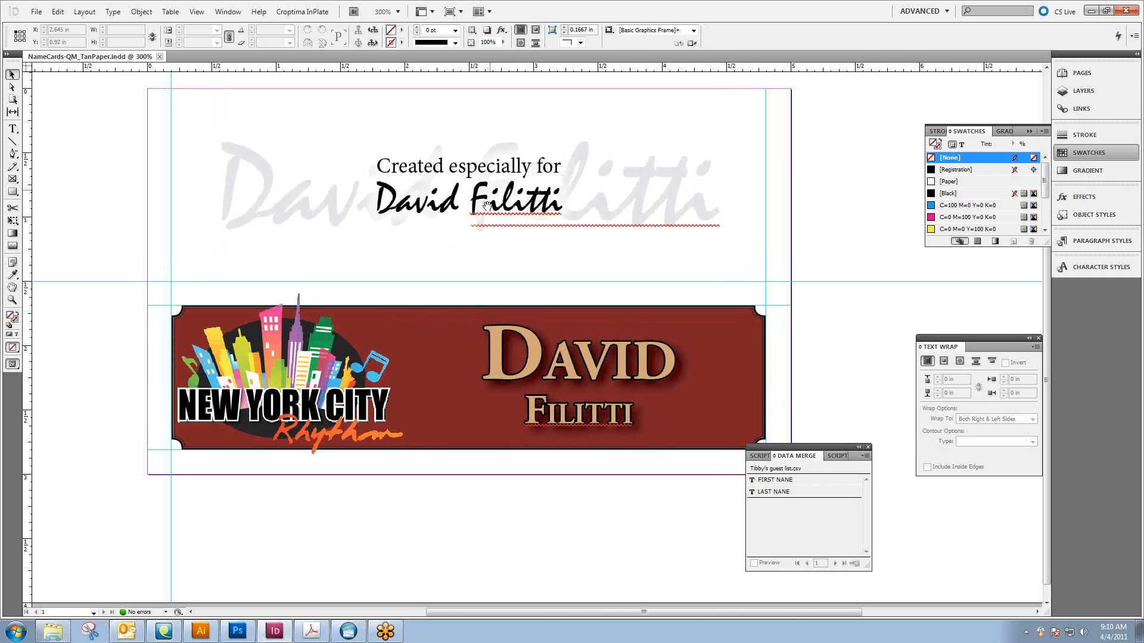
drag(801, 453, 856, 468)
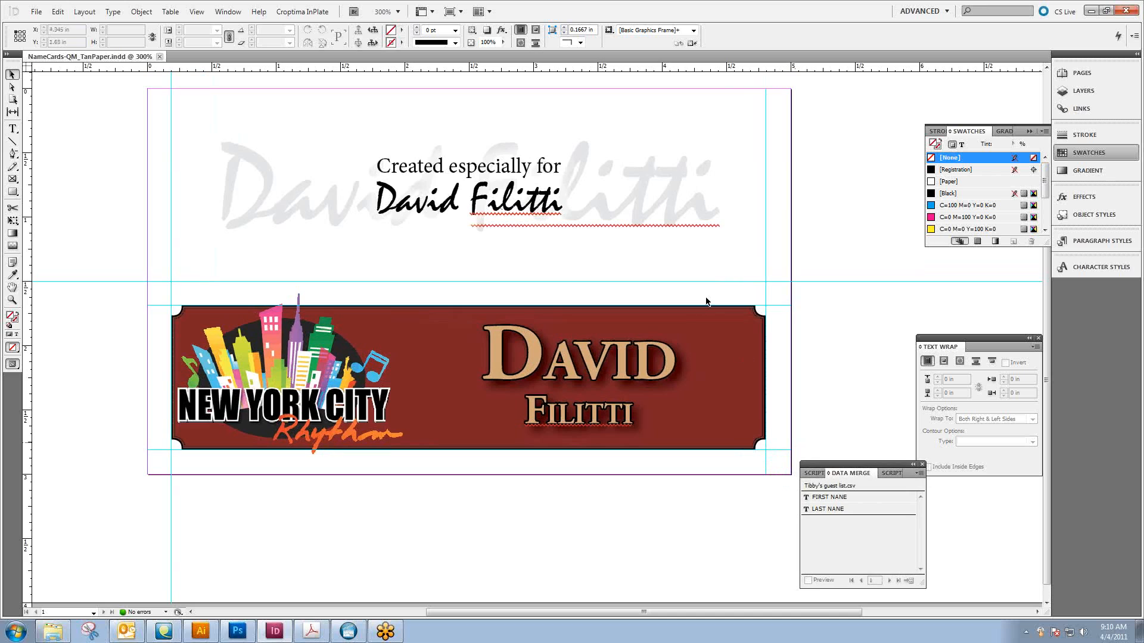
drag(125, 134, 577, 260)
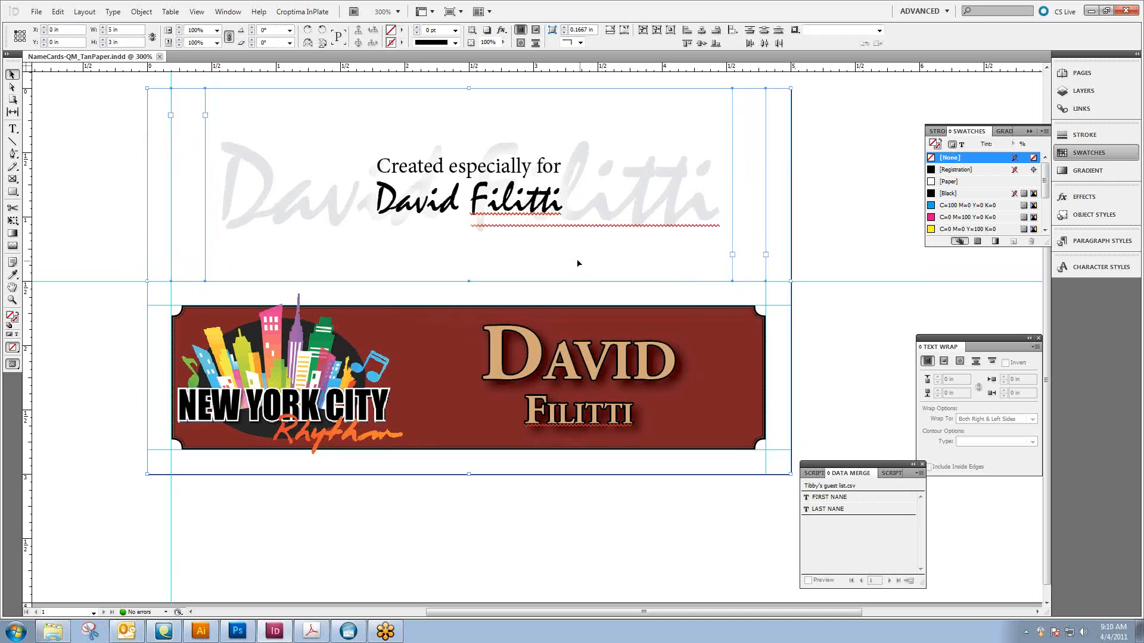
key(Delete)
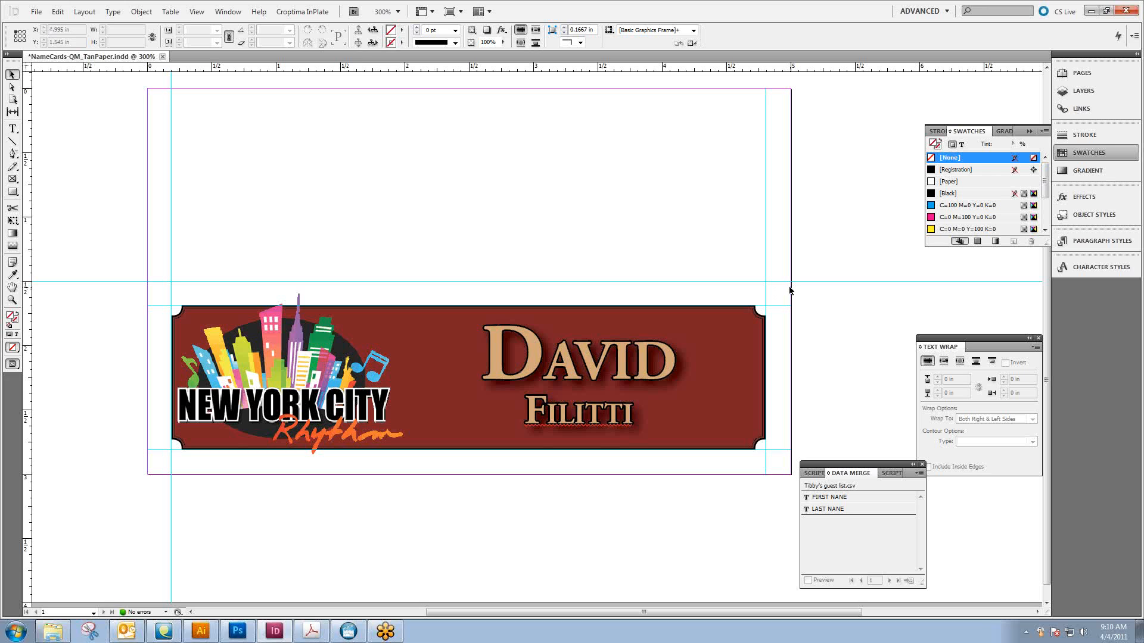
key(ctrl+z)
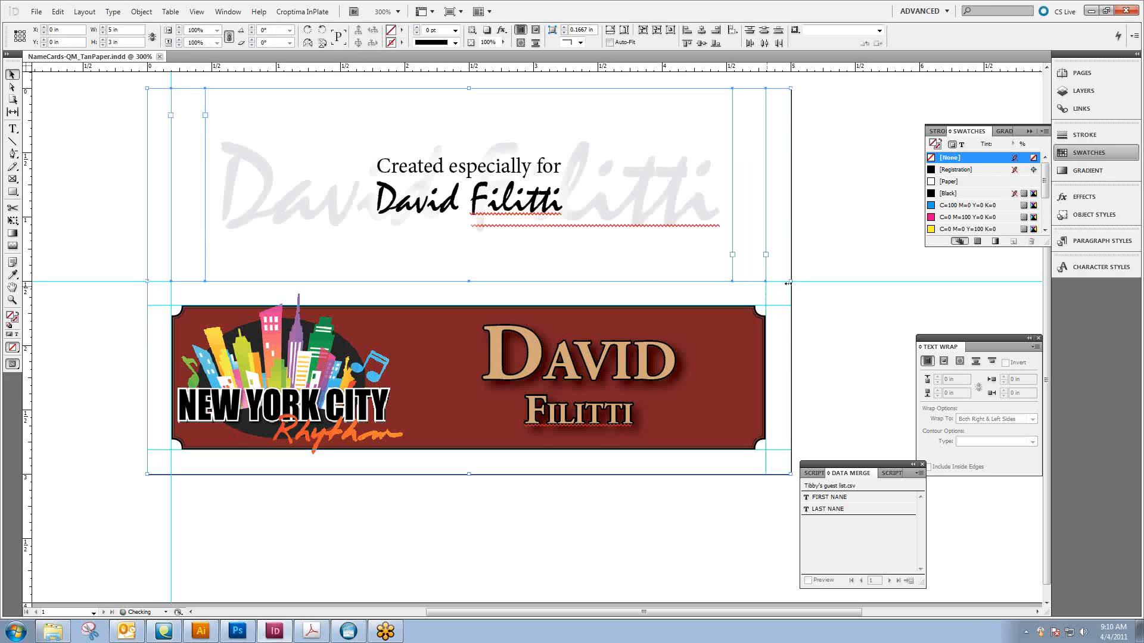
click(825, 232)
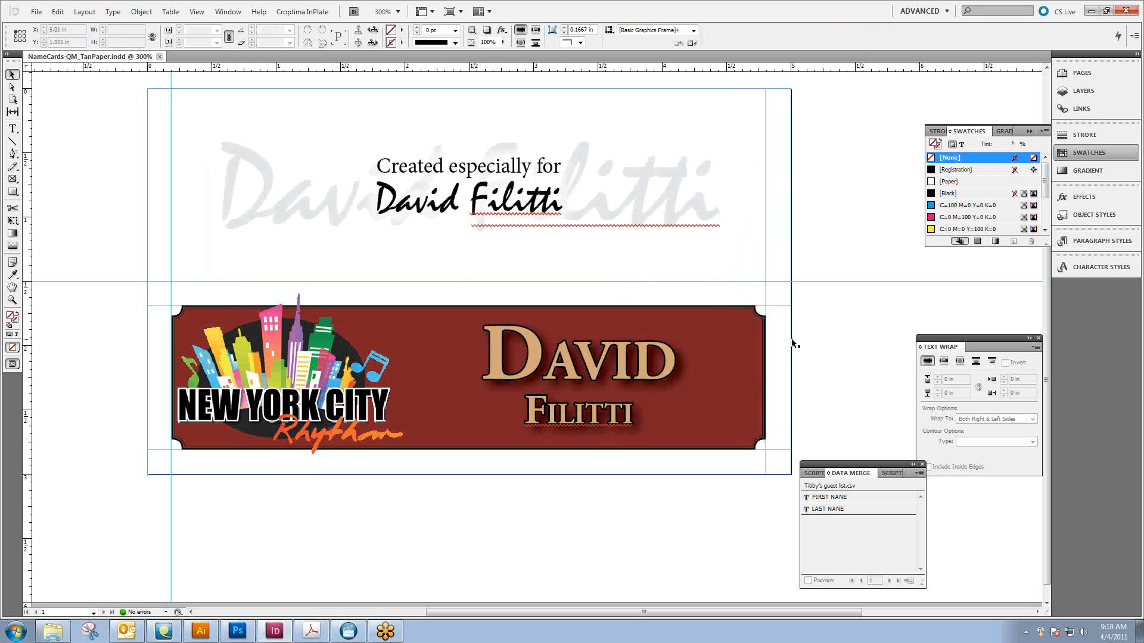
Switch to the GoToMeeting Samples folder and open the guest list .xls workbook in Excel
click(1089, 12)
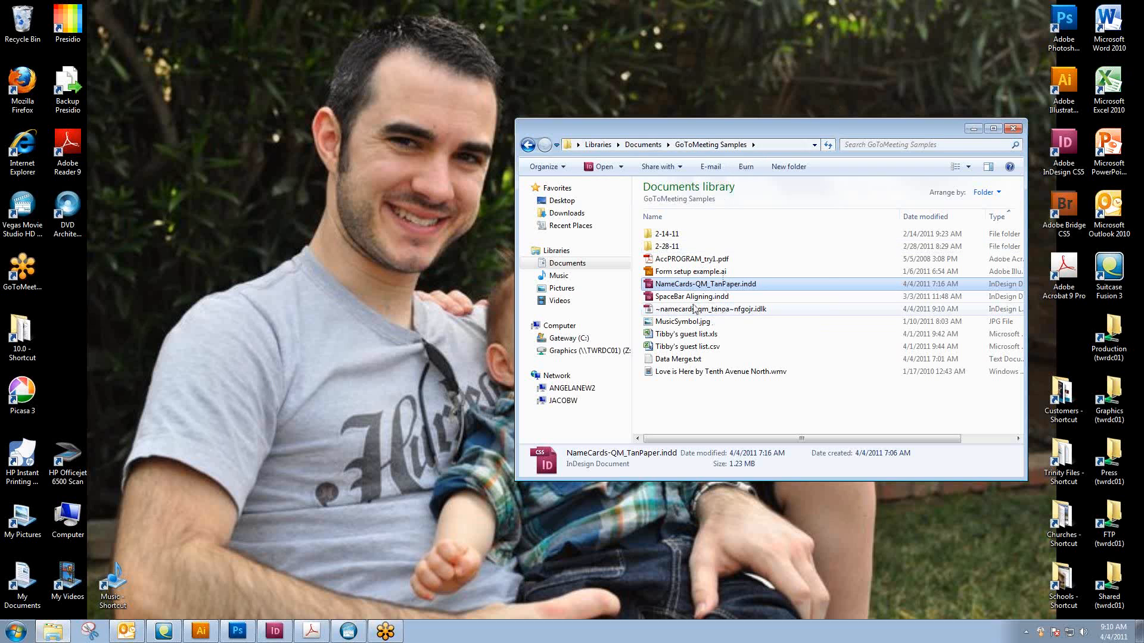
double_click(690, 334)
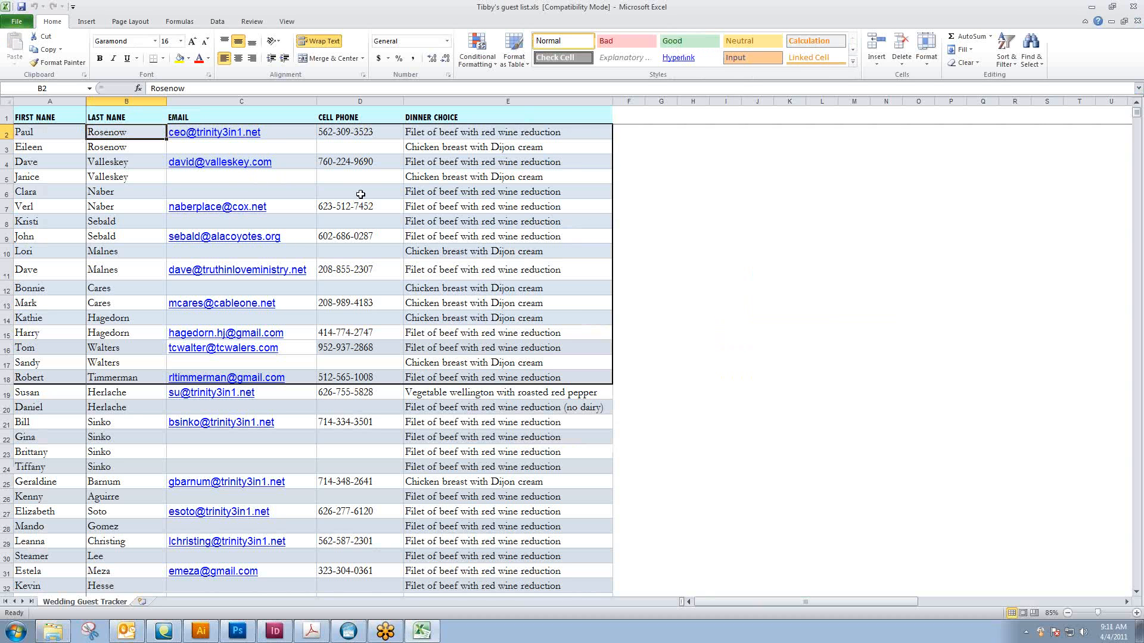
click(214, 181)
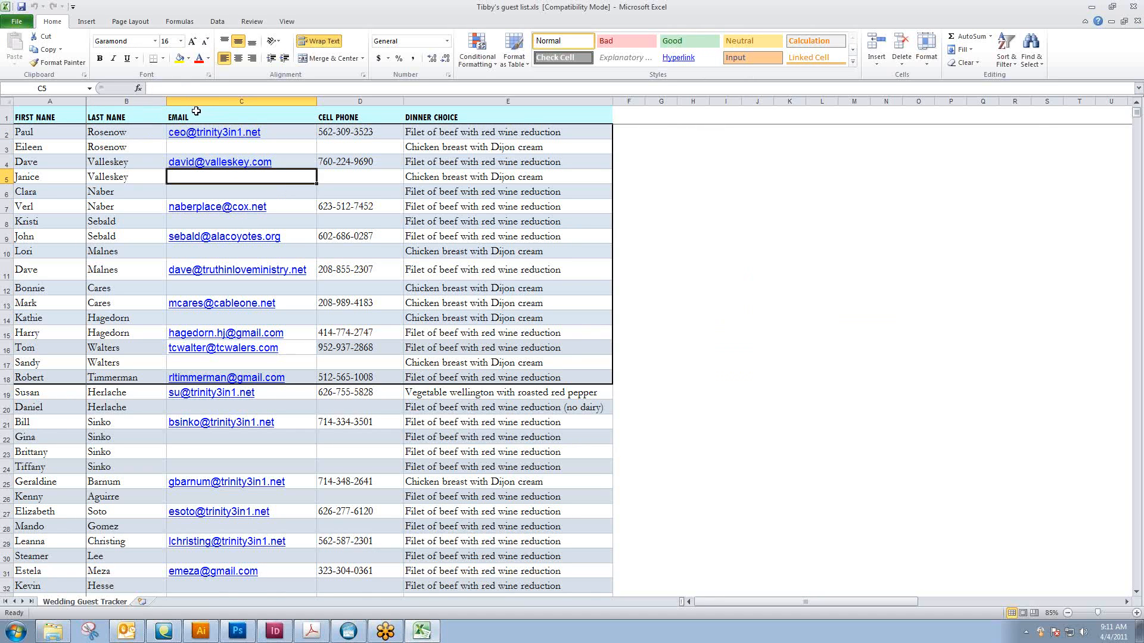
Delete the EMAIL, CELL PHONE and DINNER CHOICE columns from the guest list, keeping only the first and last names
drag(194, 112, 417, 110)
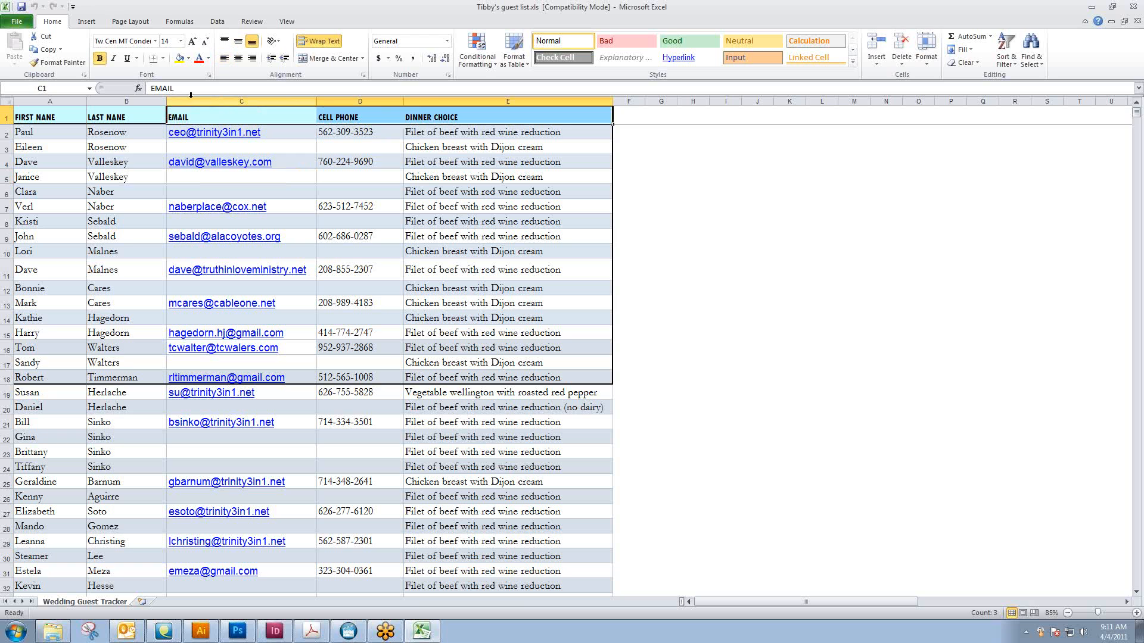
drag(212, 100, 469, 100)
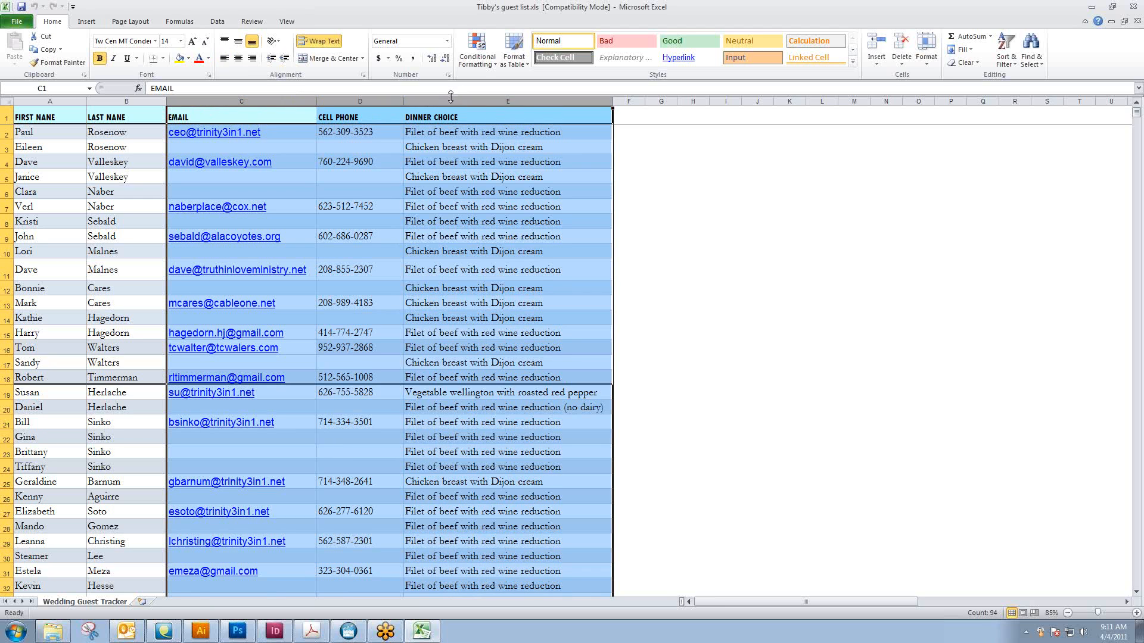
right_click(451, 96)
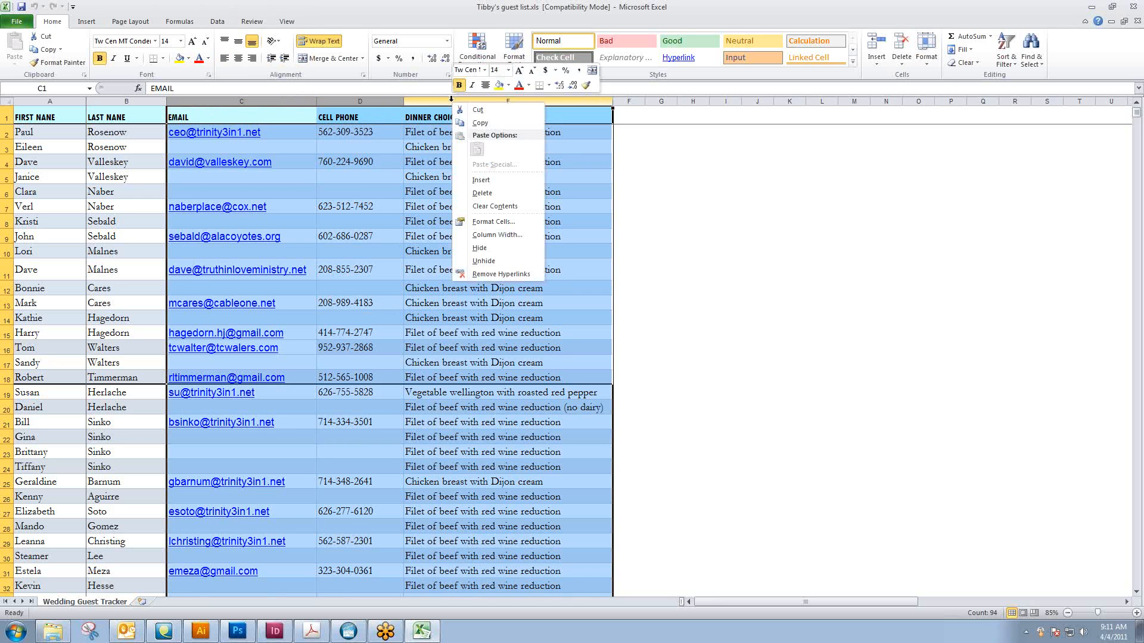
click(483, 193)
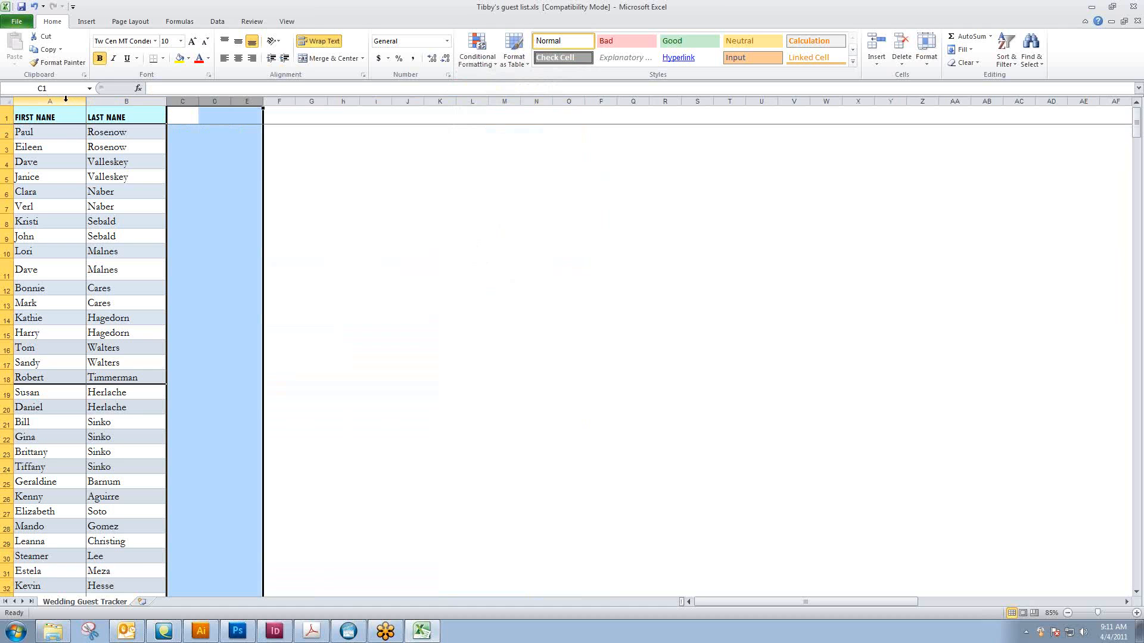
click(312, 175)
Review the first and last names in the guest list, and check the name card layout in InDesign
scroll(158, 191, down, 4)
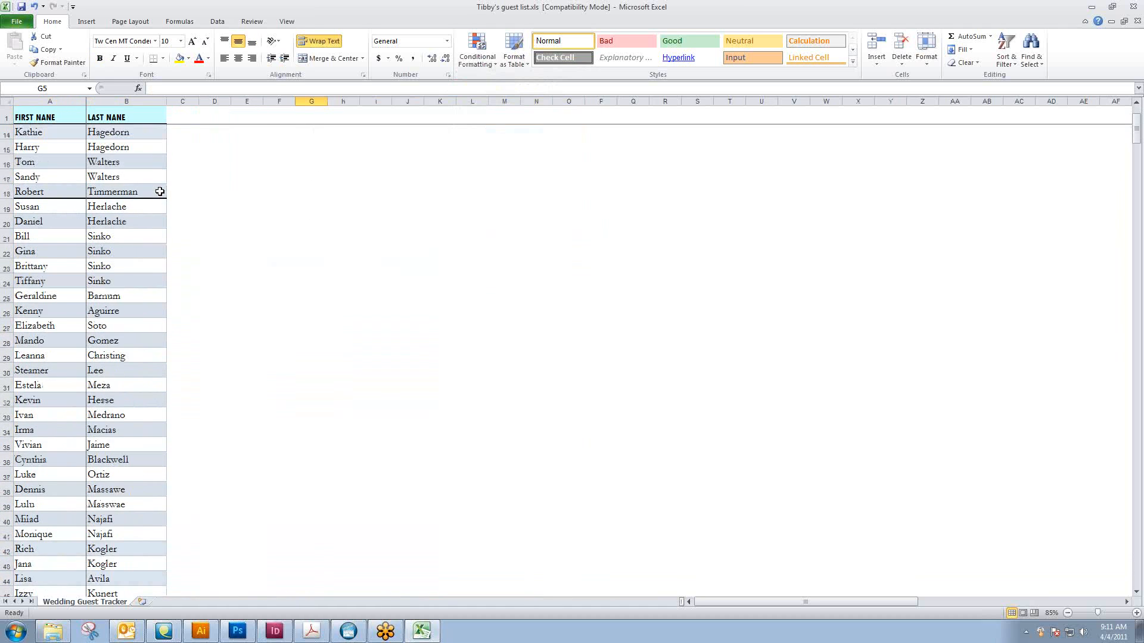
scroll(160, 191, down, 3)
scroll(159, 191, up, 2)
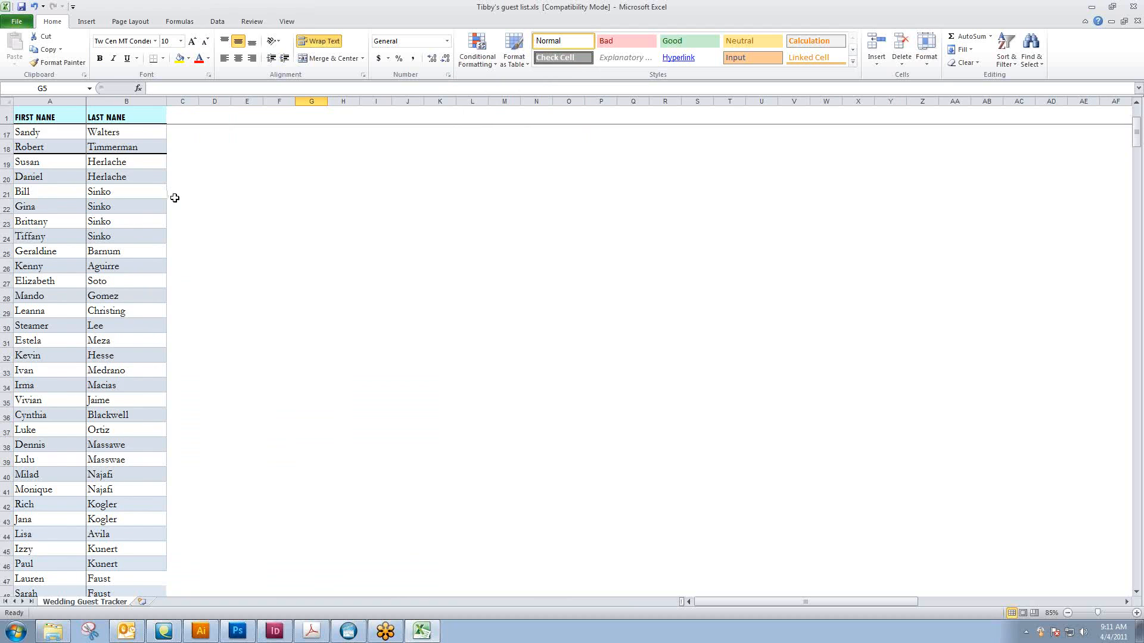
scroll(175, 198, up, 3)
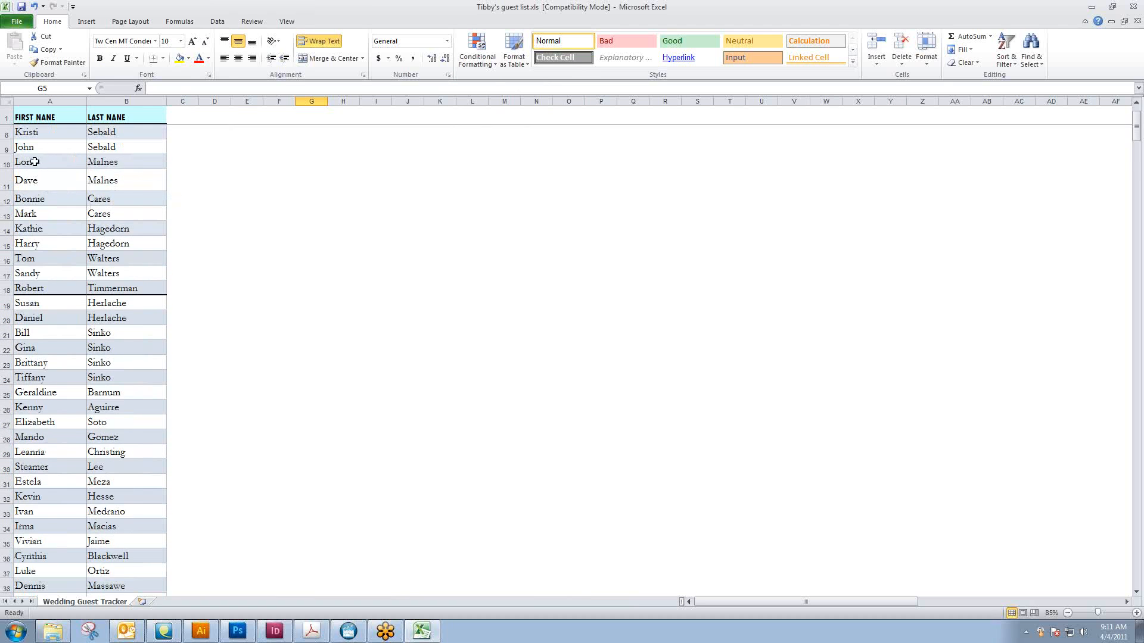
scroll(64, 226, down, 4)
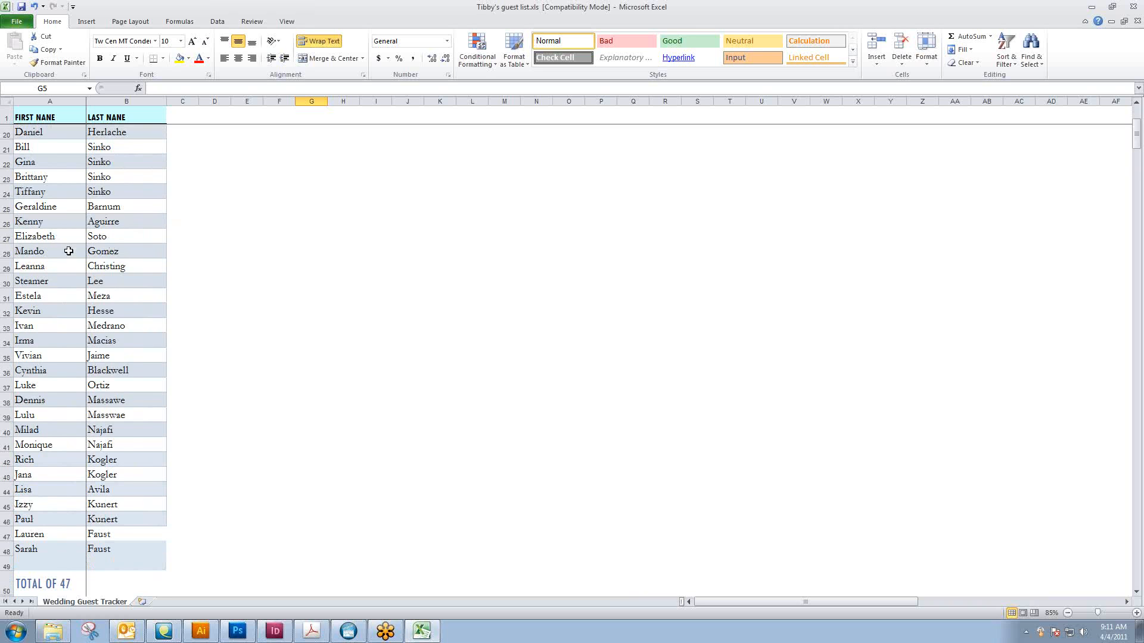
scroll(67, 238, up, 5)
scroll(69, 253, up, 1)
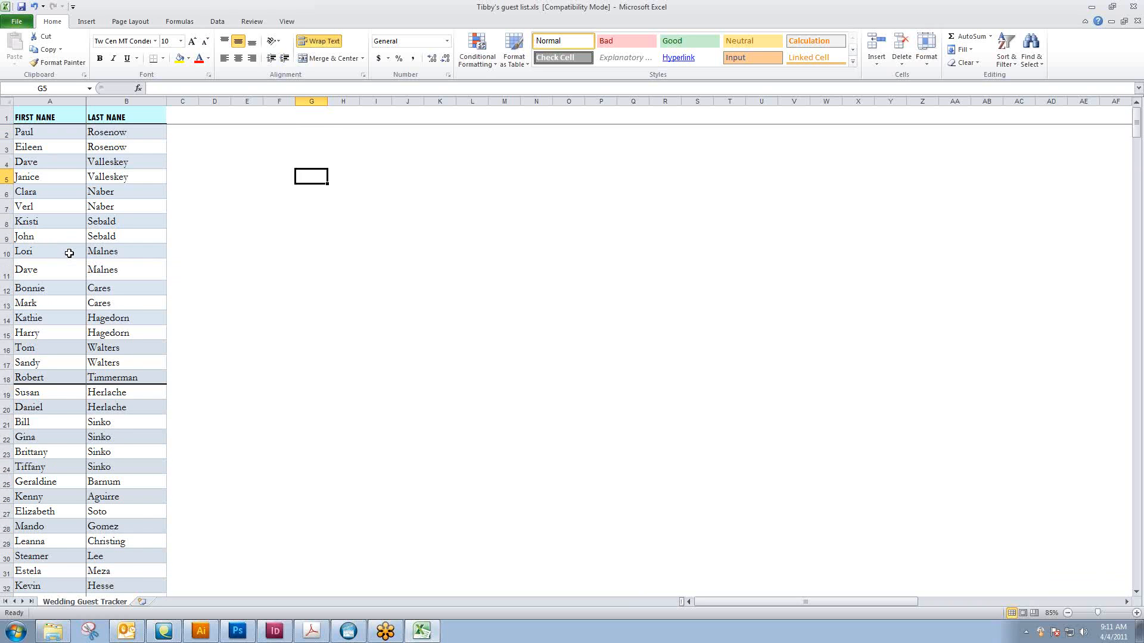
scroll(69, 253, down, 2)
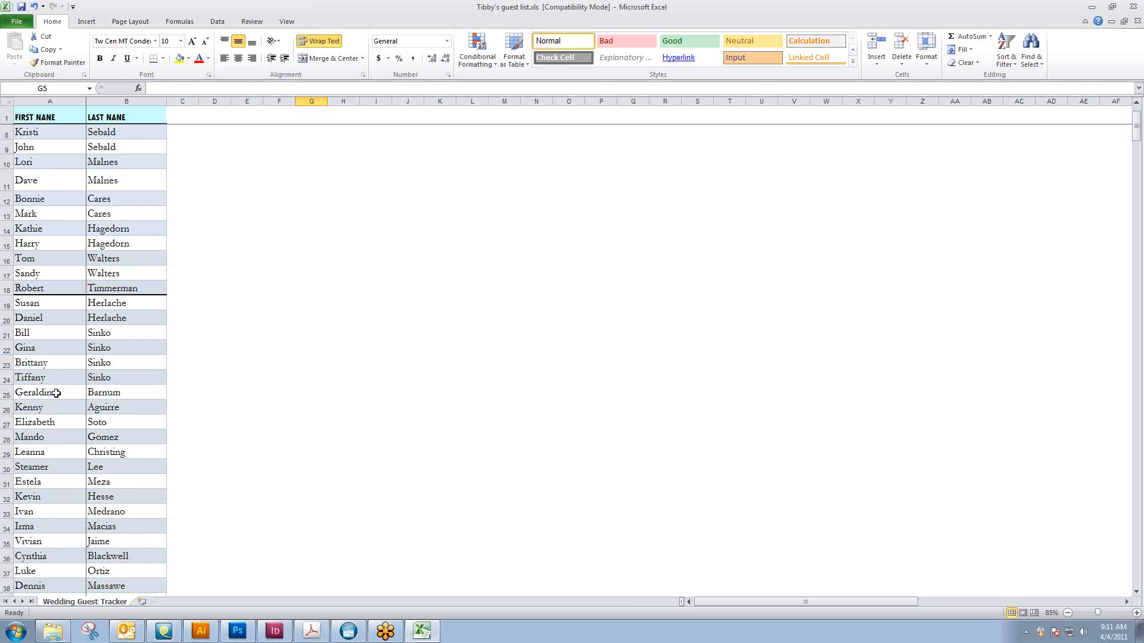
click(274, 631)
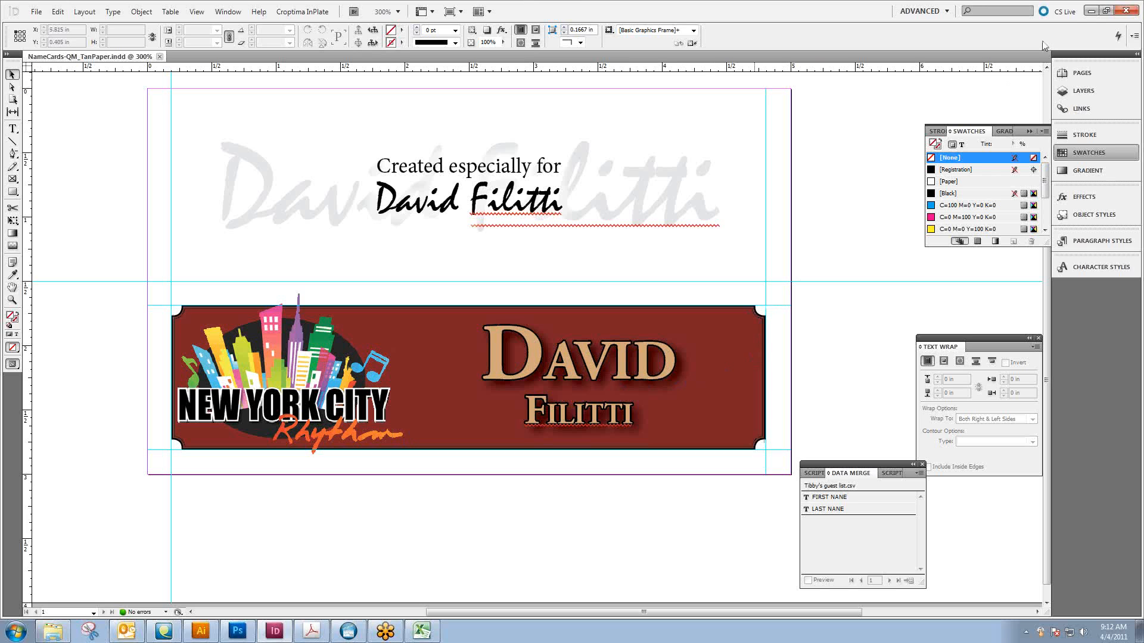
click(1092, 12)
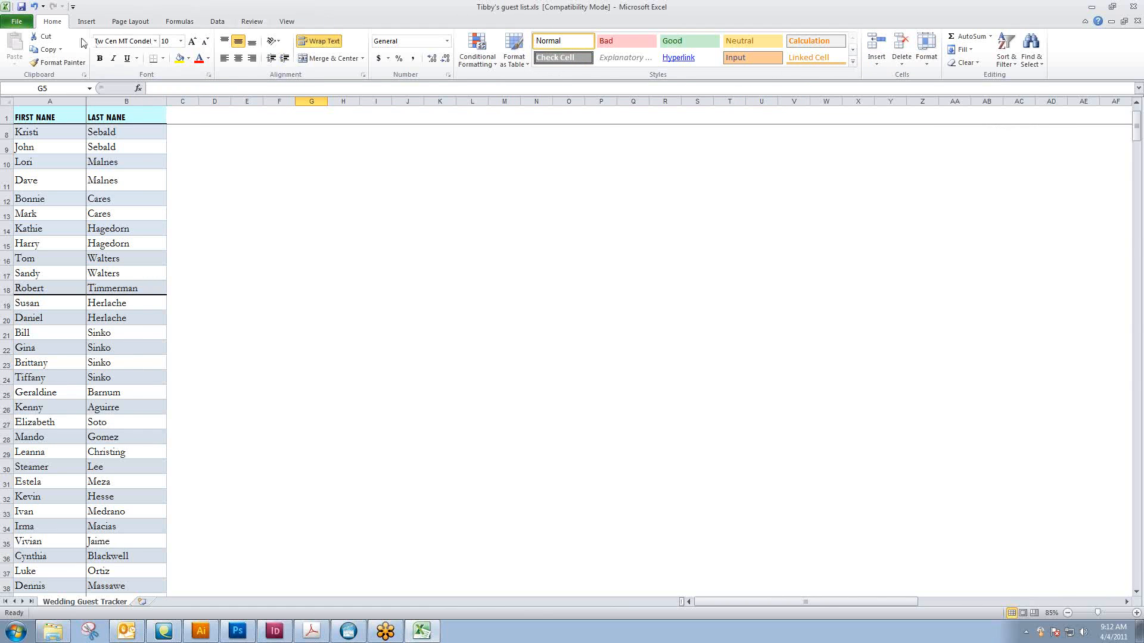
Choose CSV (Comma delimited) as the Save As format for the guest list, and cancel the save
click(16, 22)
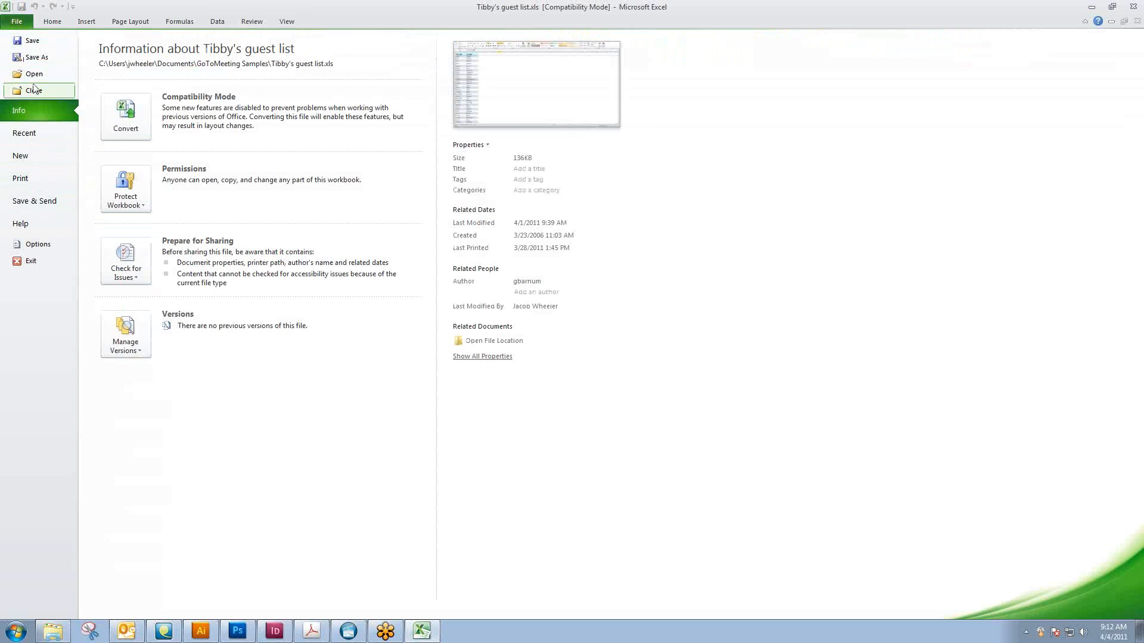
click(33, 57)
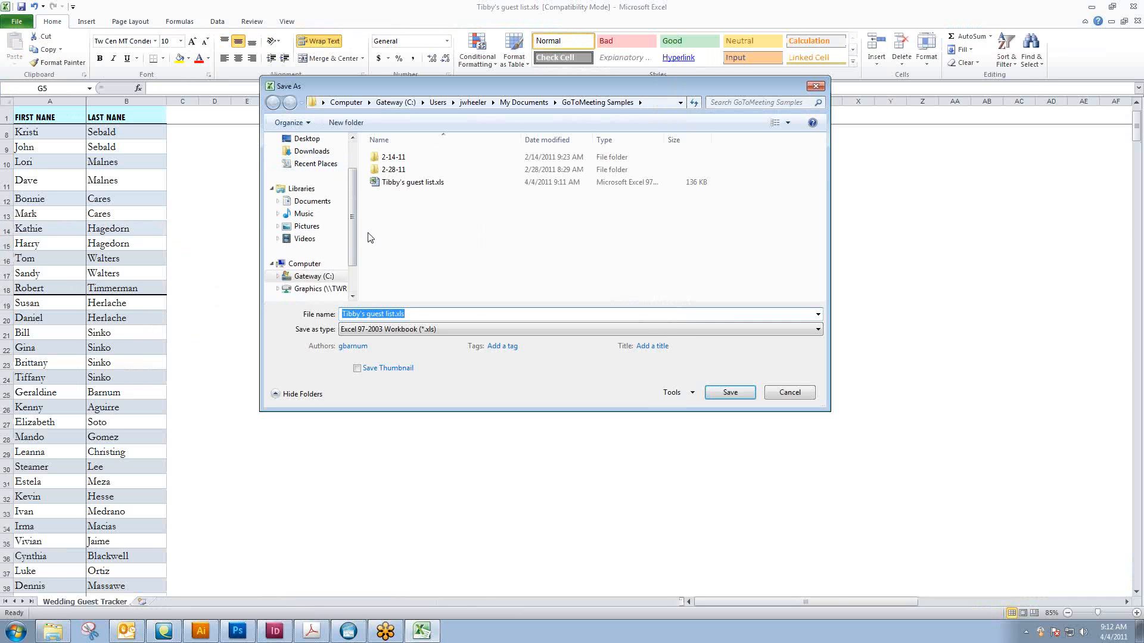
click(400, 331)
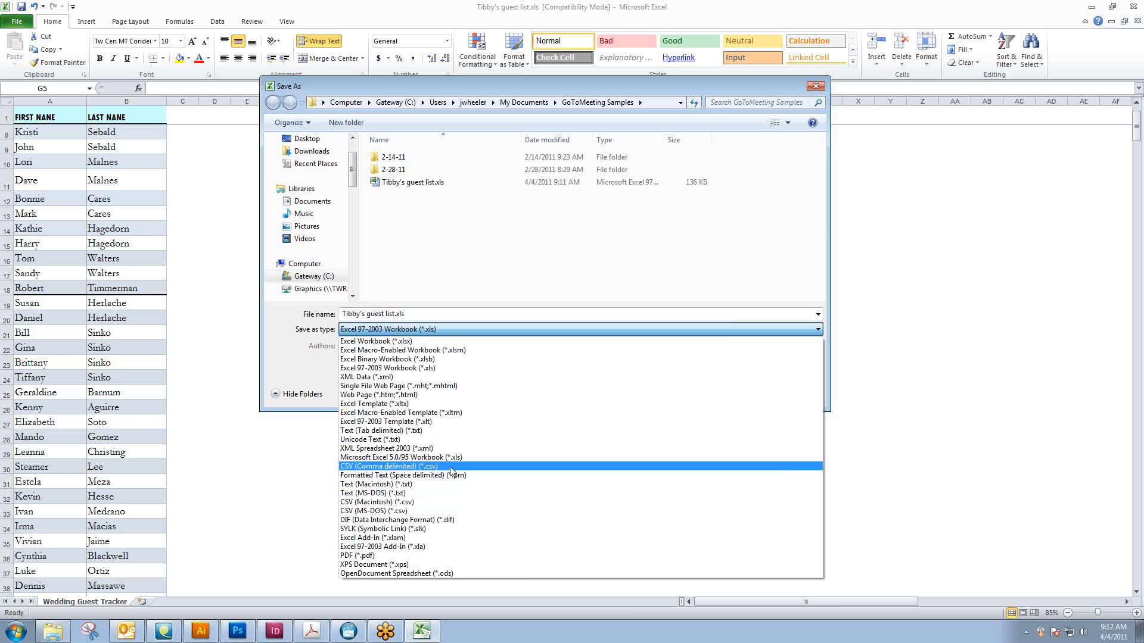
click(524, 468)
click(798, 391)
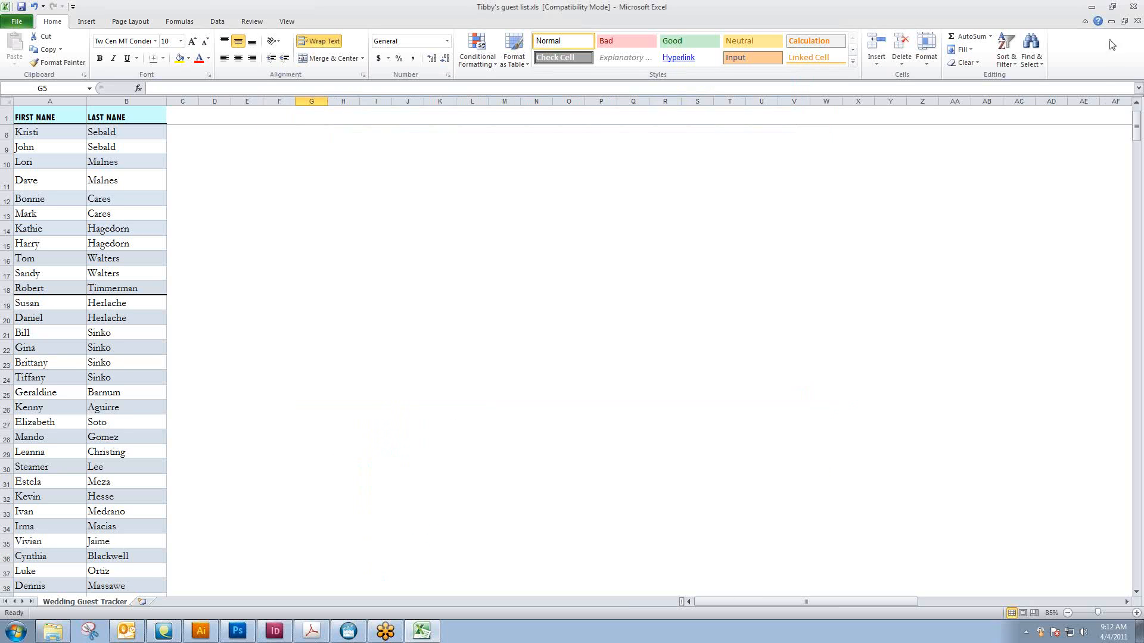
Close the .xls workbook without saving and open the .csv version of the guest list from the same folder
click(1132, 7)
click(570, 330)
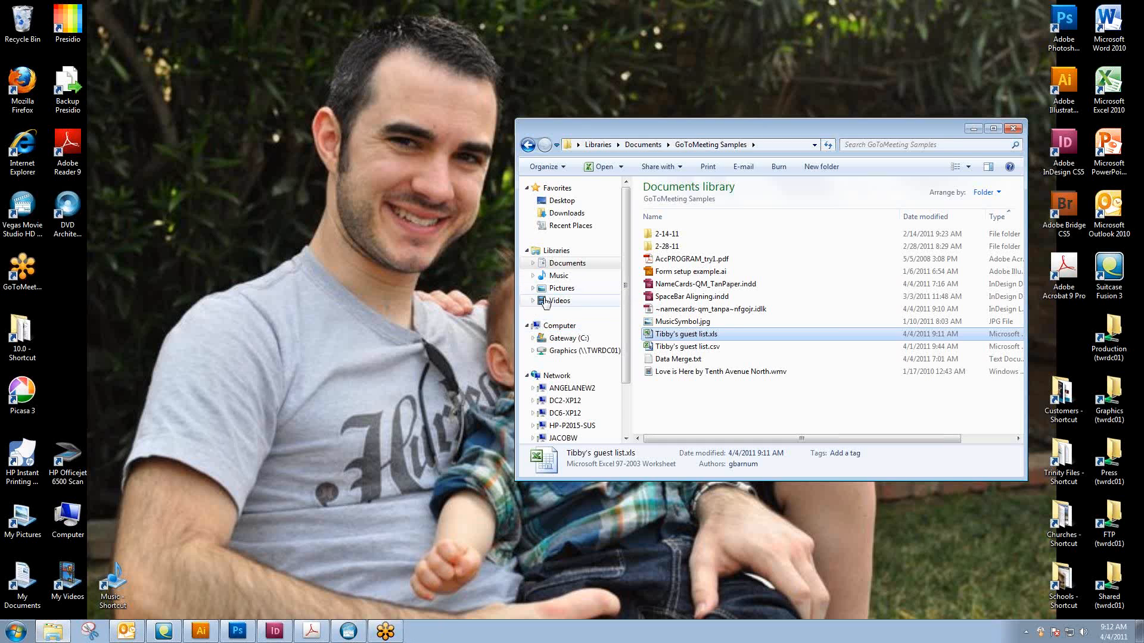
double_click(684, 347)
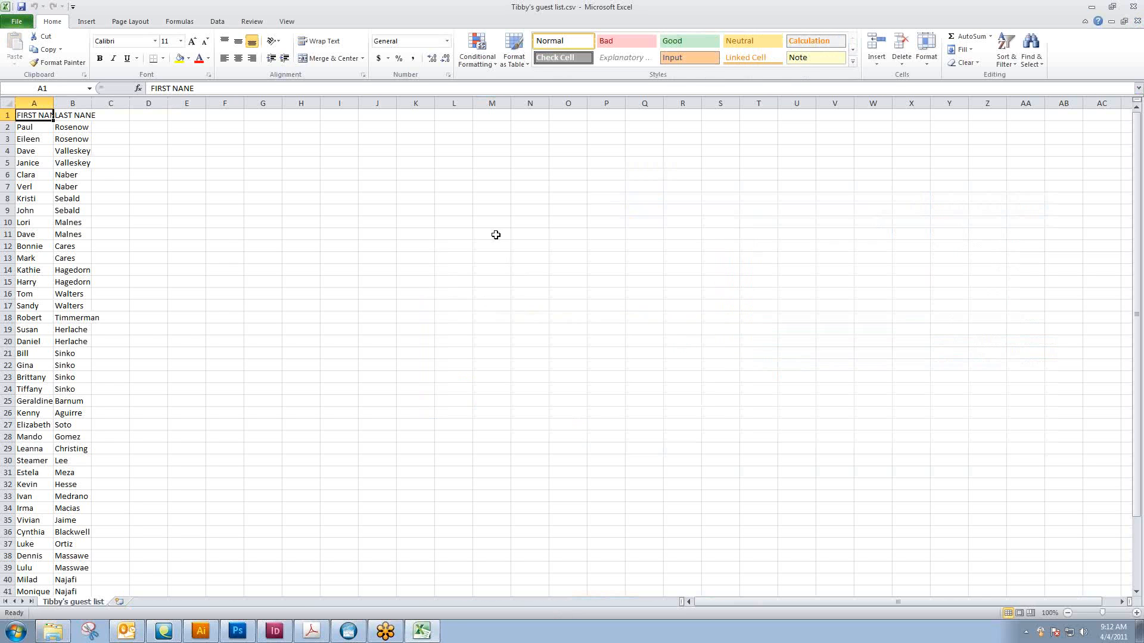
Autofit all columns of the CSV guest list to their contents, and check the names through to the last row
click(5, 103)
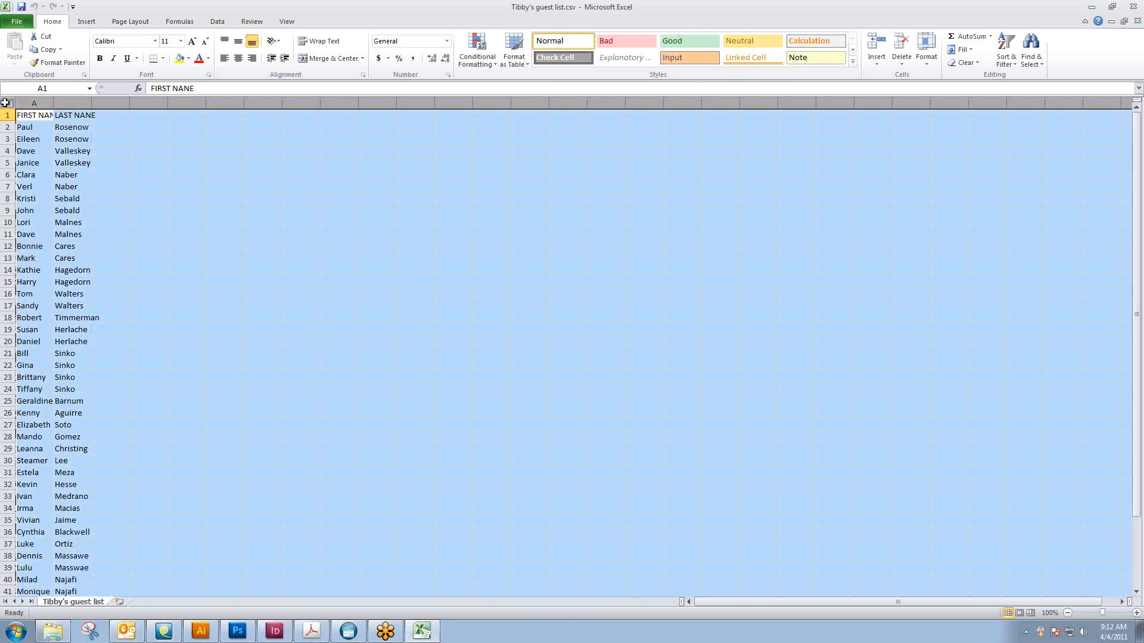
double_click(53, 103)
click(109, 103)
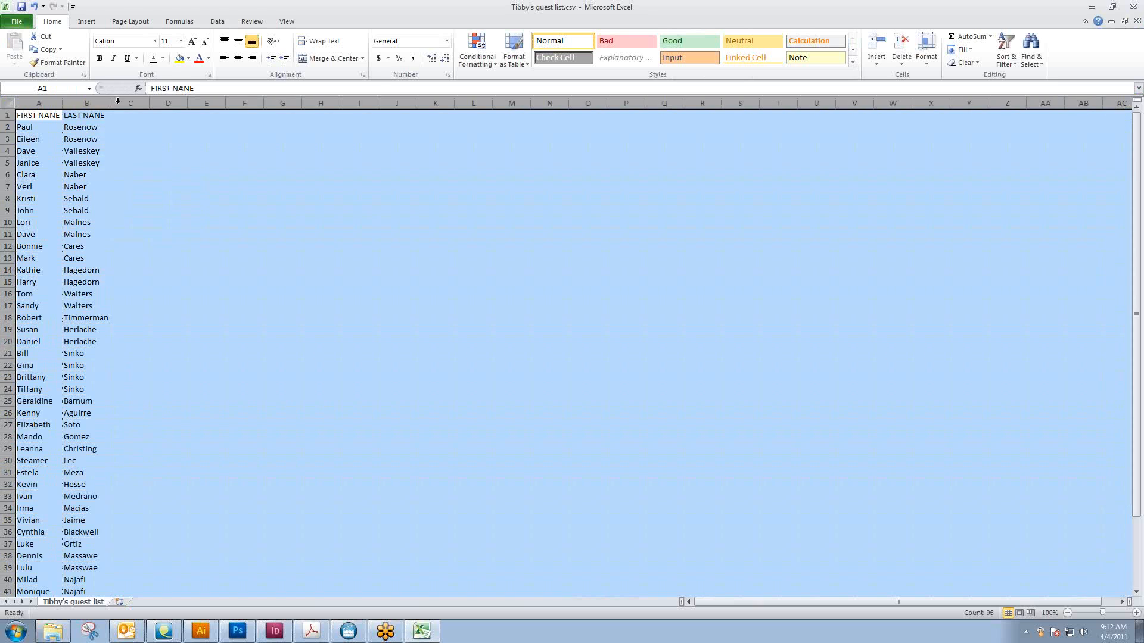
click(168, 246)
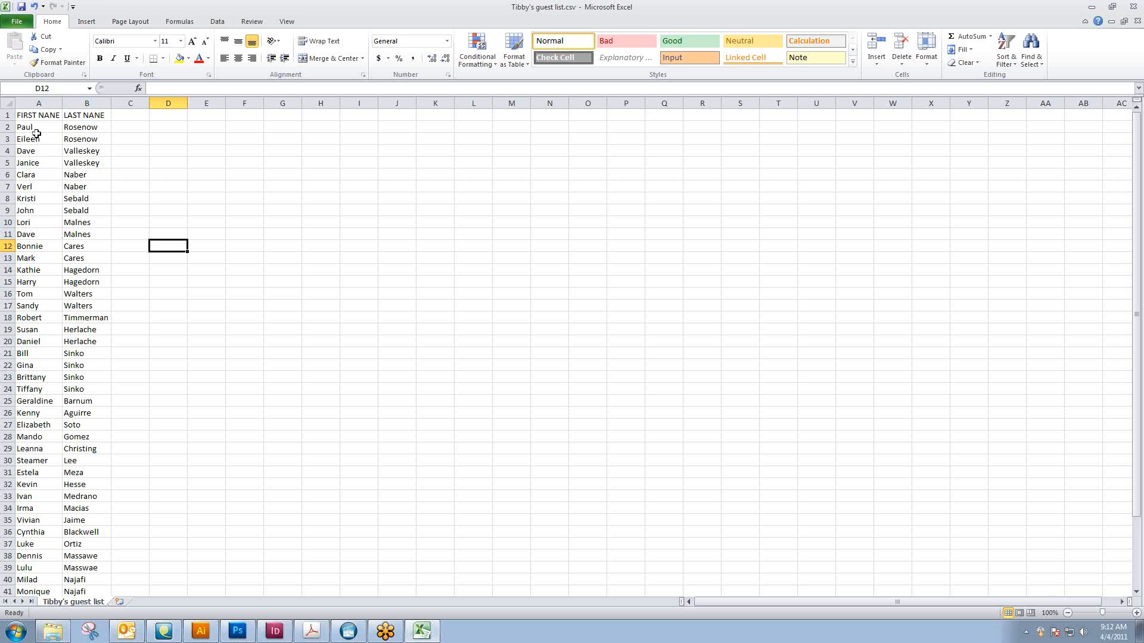
scroll(74, 375, down, 5)
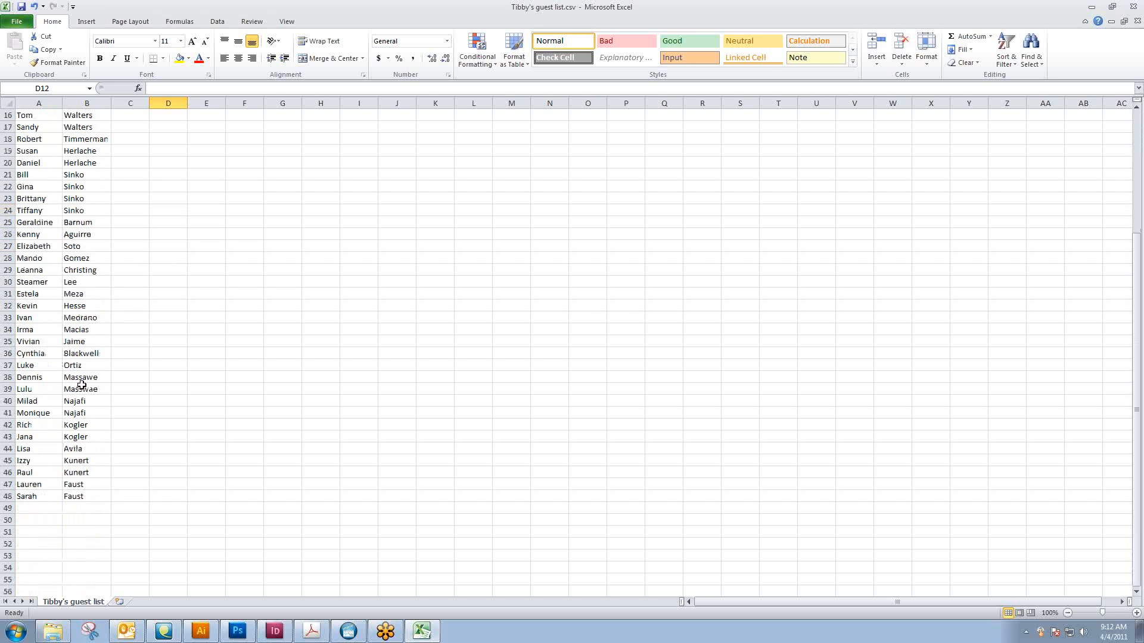
Select the entire sheet and start a Sort, with the option that the data has headers enabled
scroll(119, 420, up, 5)
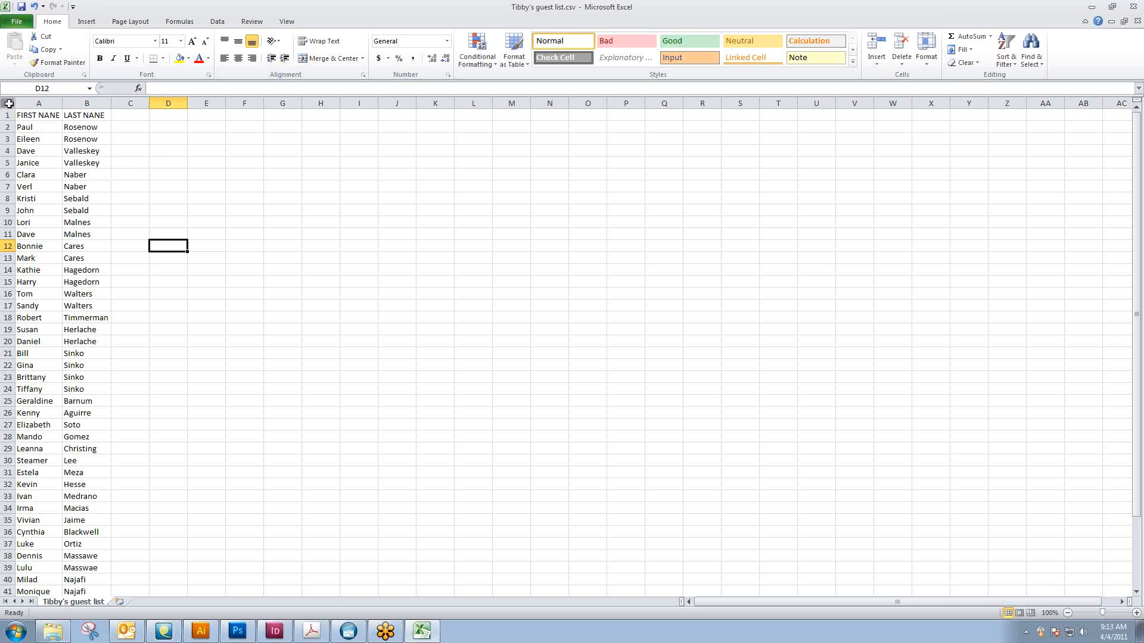
click(8, 103)
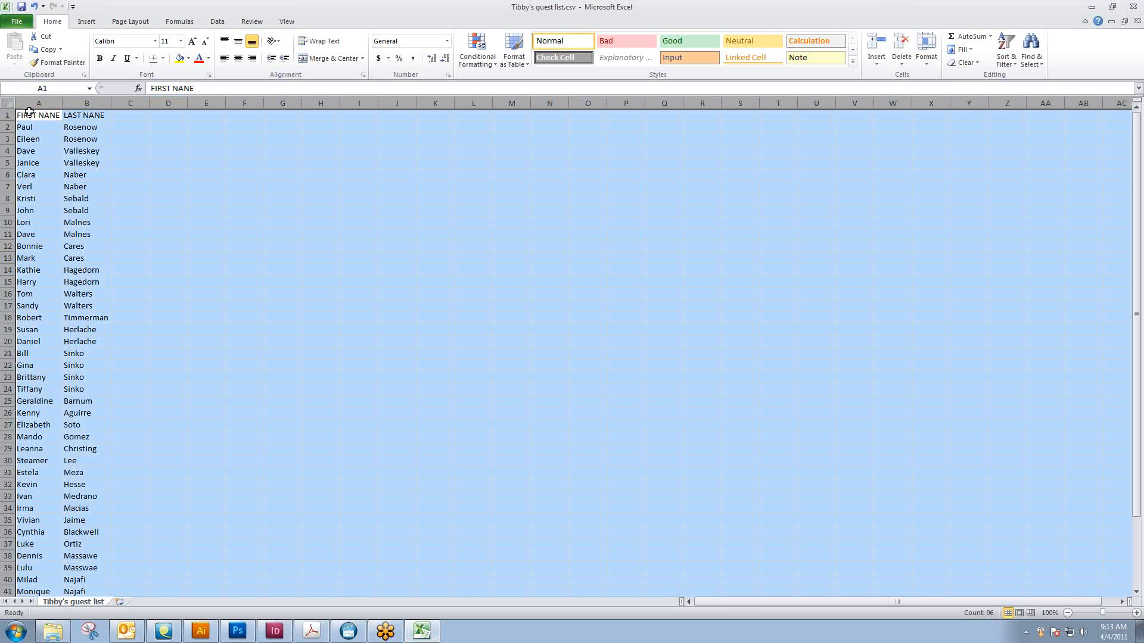
click(218, 23)
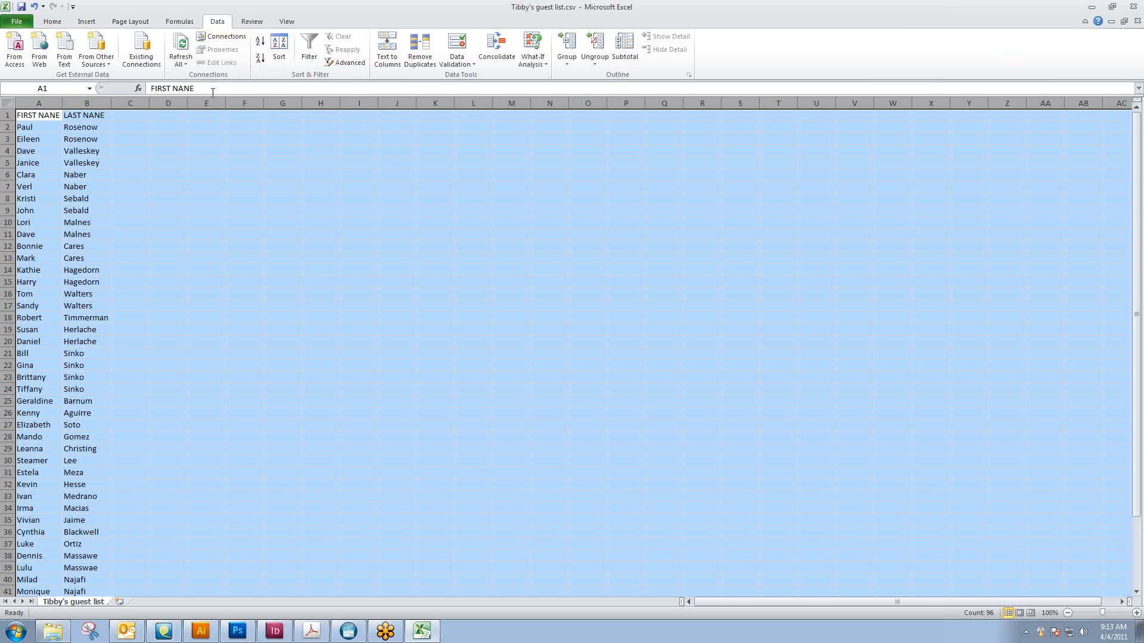
click(277, 50)
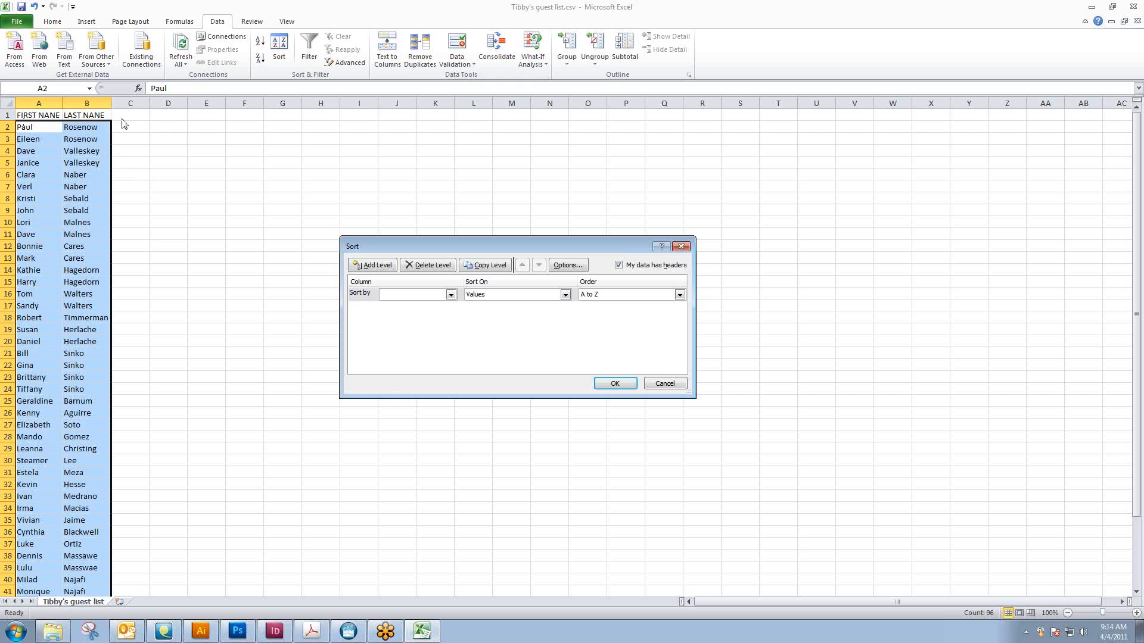
click(619, 266)
click(619, 265)
click(619, 266)
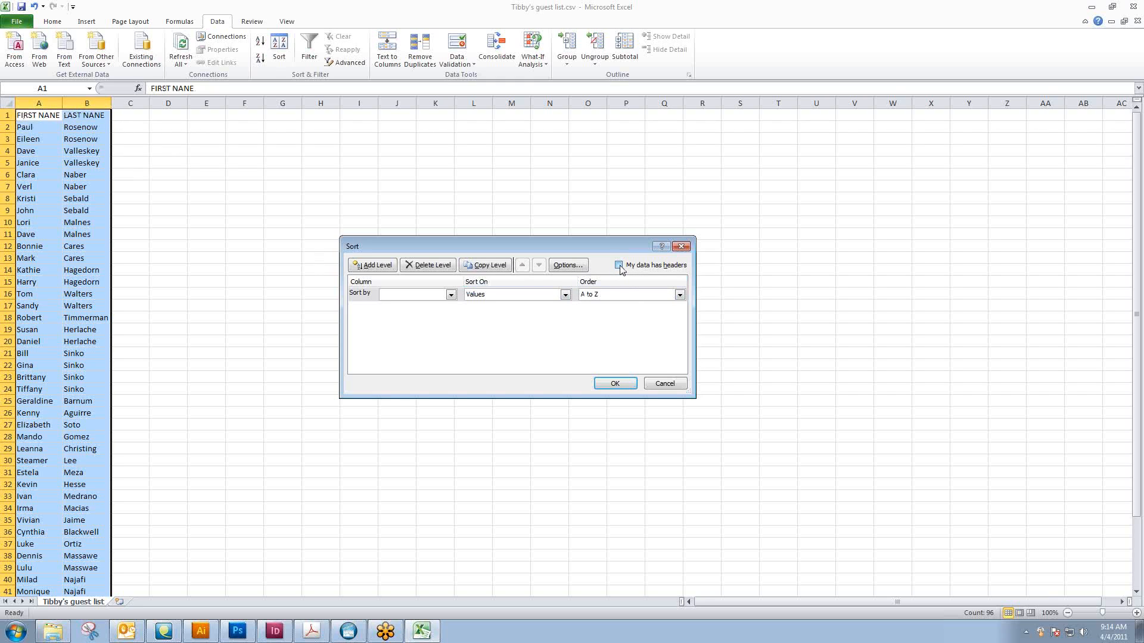
click(618, 266)
click(619, 265)
click(636, 266)
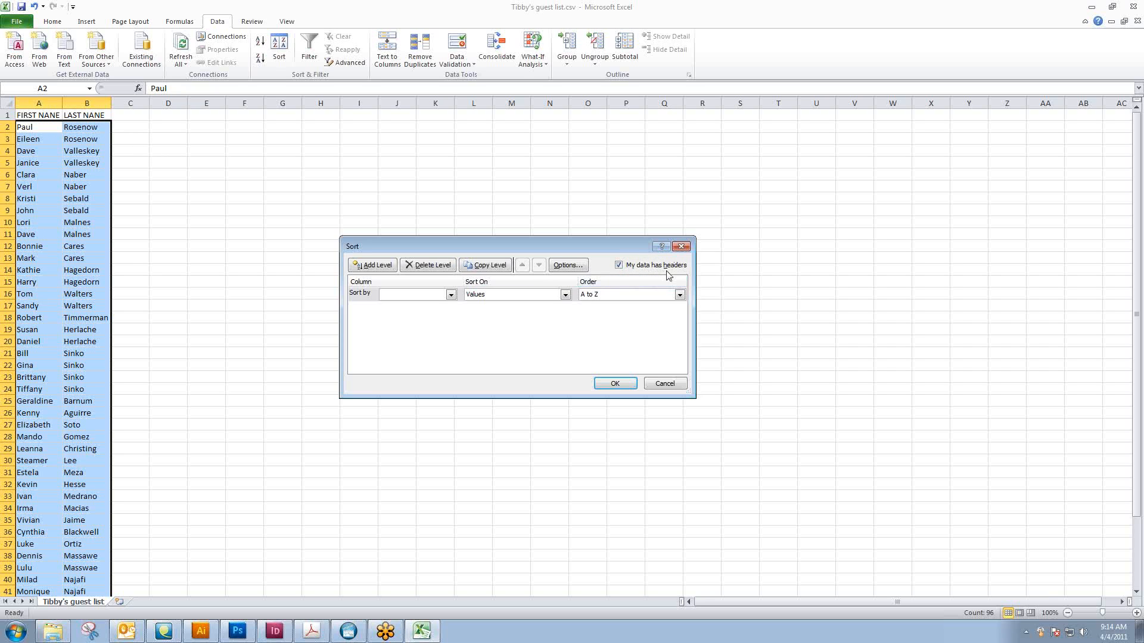
Sort the guest list by the last name column and then by the first name column, both on values from A to Z
click(451, 295)
click(399, 314)
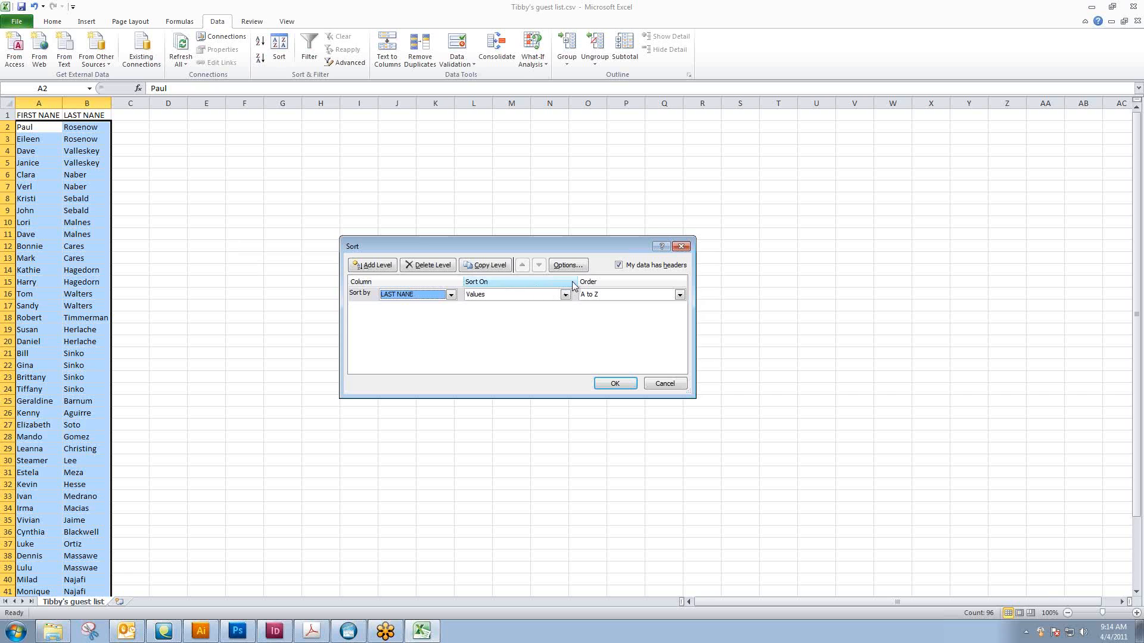
click(389, 270)
click(451, 308)
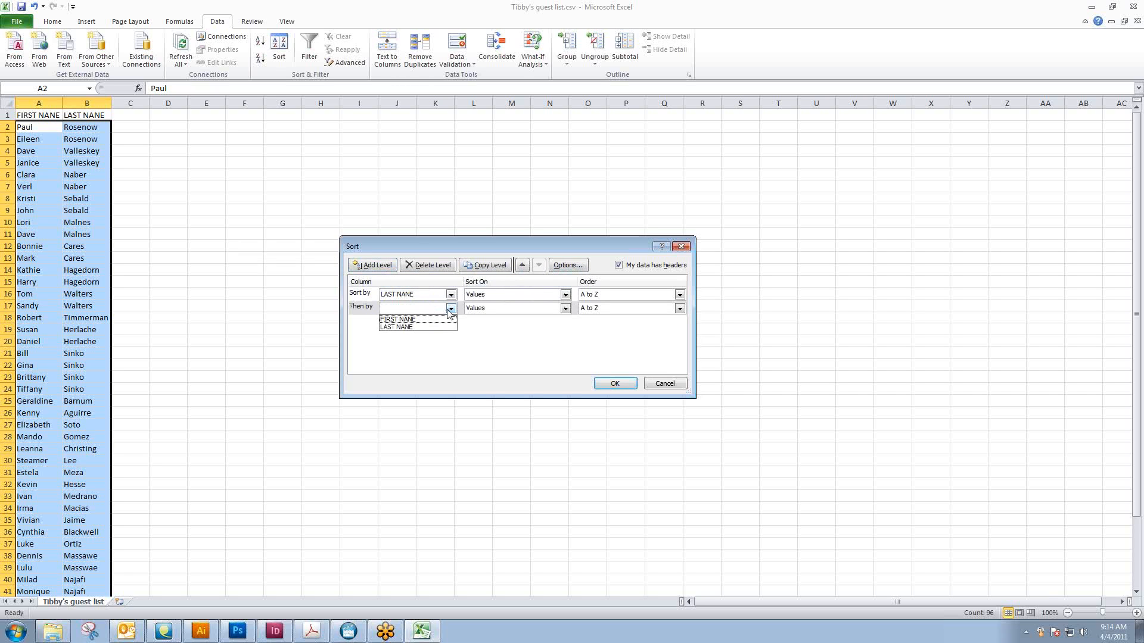
click(421, 320)
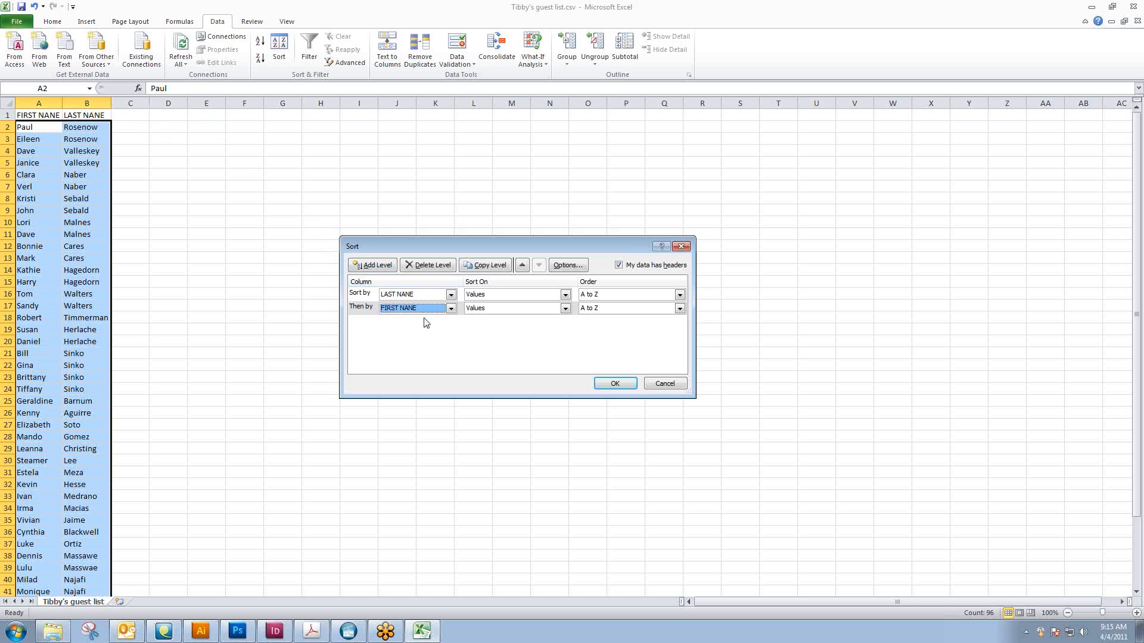
click(614, 383)
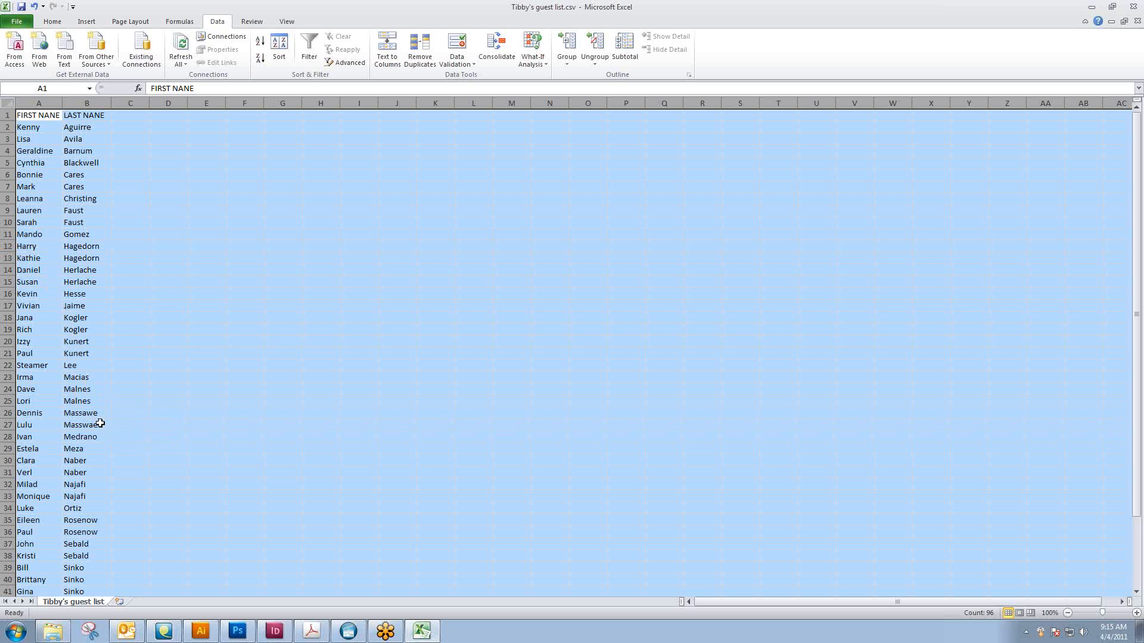
Check the sorted names through to the last row, and close the CSV guest list without saving
click(99, 458)
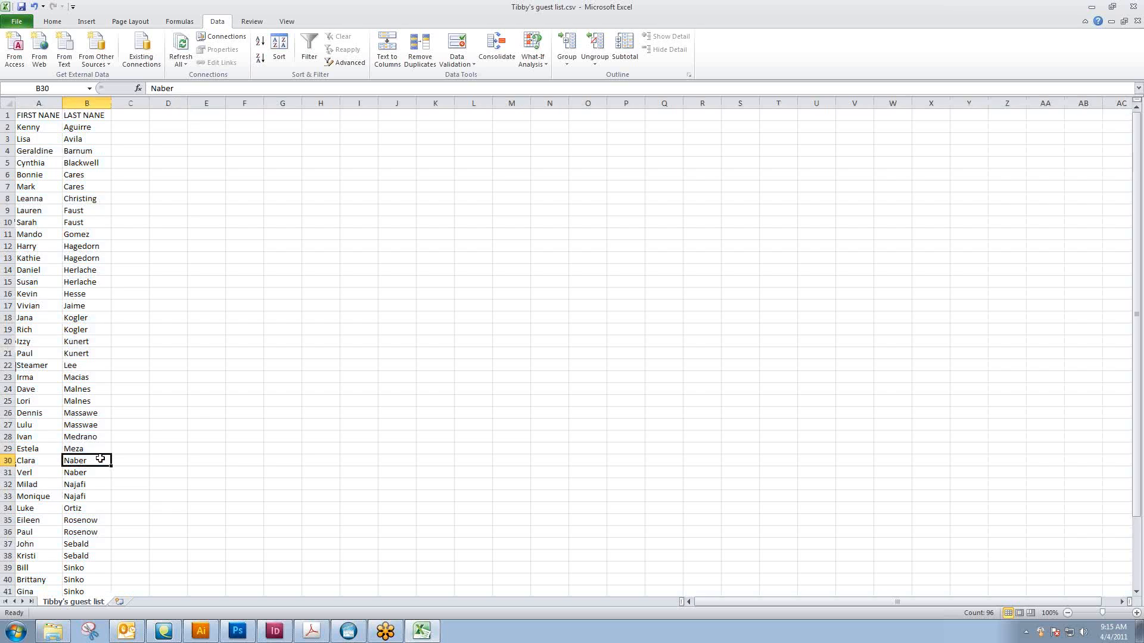
scroll(102, 454, down, 2)
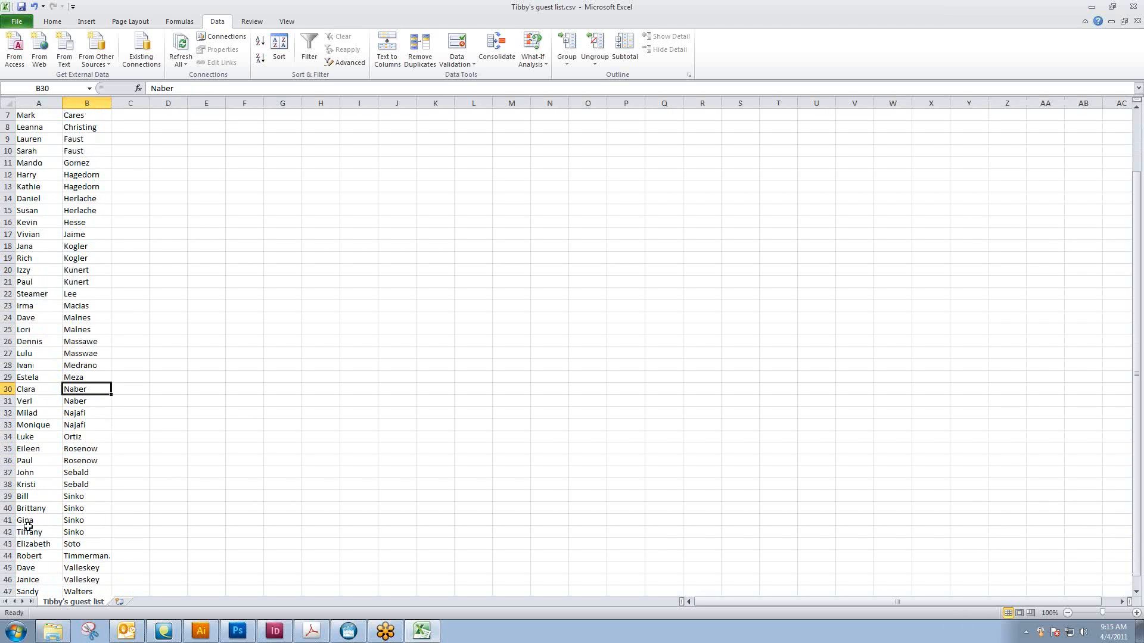
scroll(109, 490, down, 2)
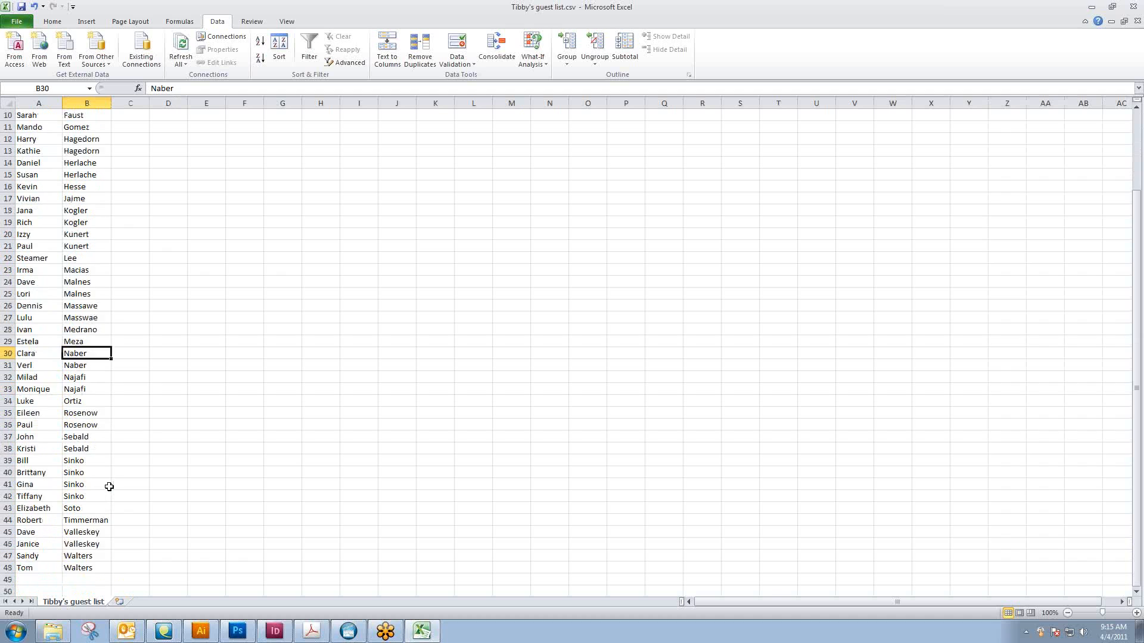
scroll(109, 487, up, 3)
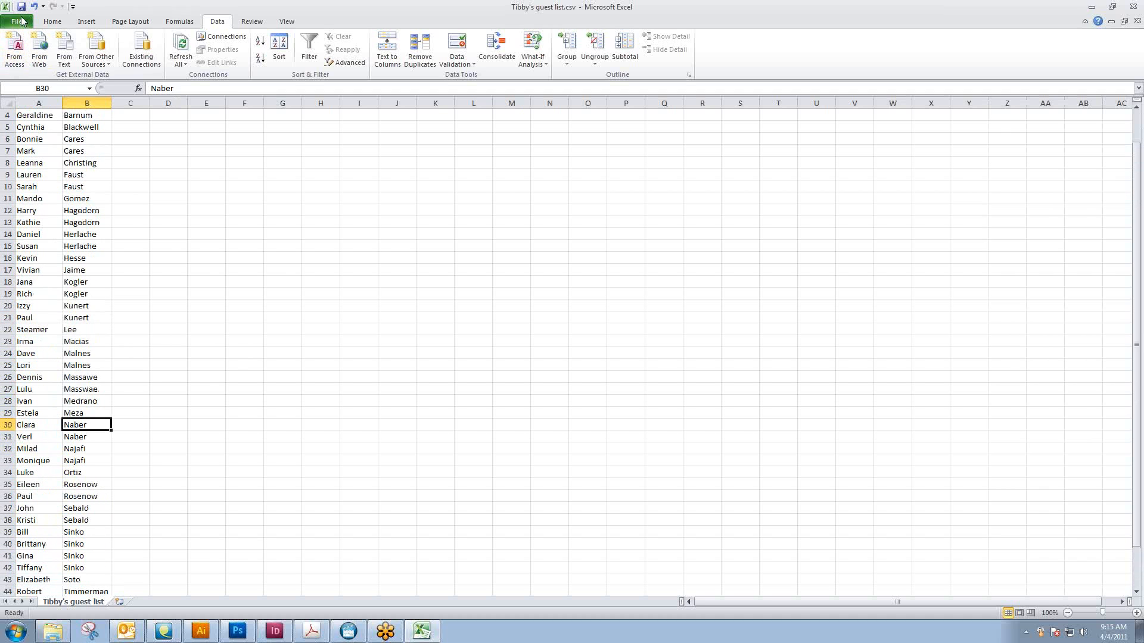
click(1132, 7)
click(570, 330)
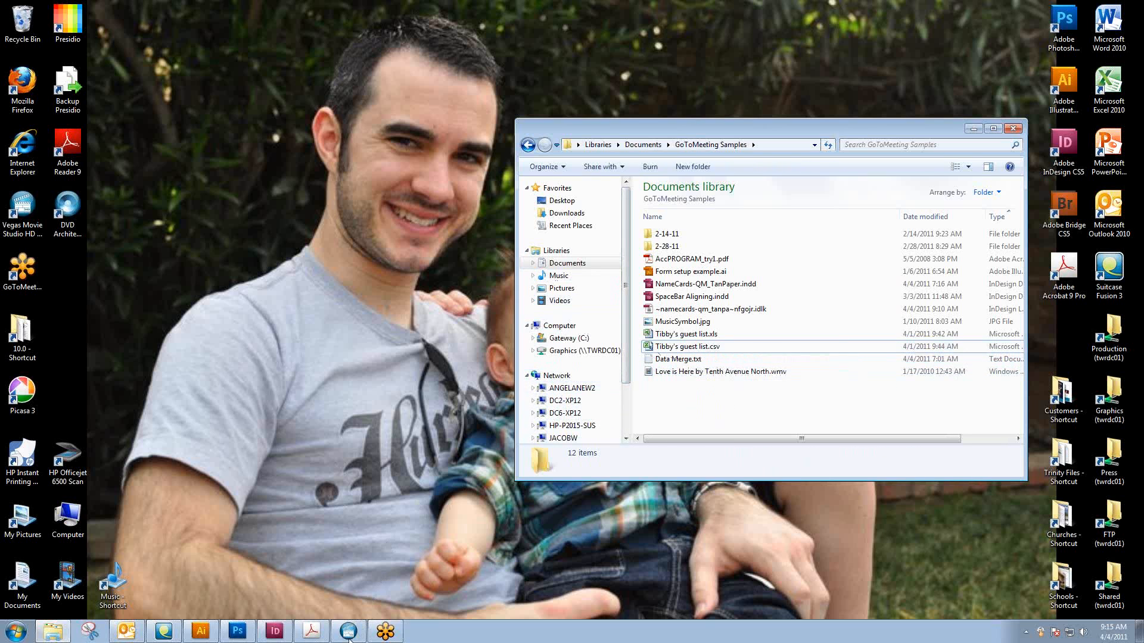
Switch to the name card layout in InDesign, remove the guest list as the Data Merge source, and close the Data Merge panel
click(275, 631)
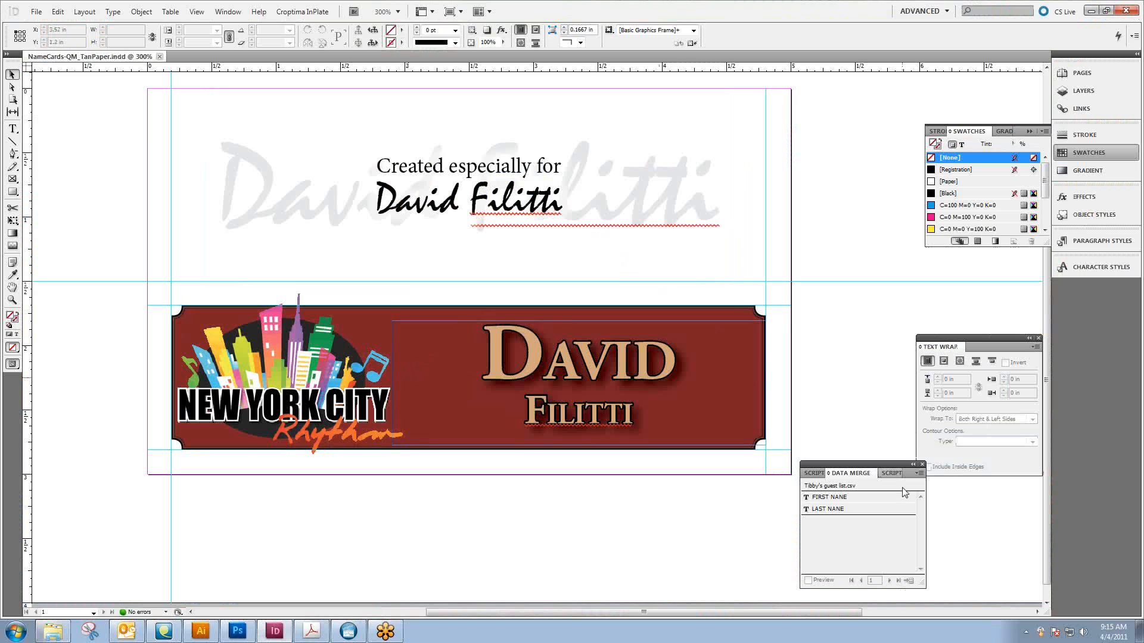
click(919, 473)
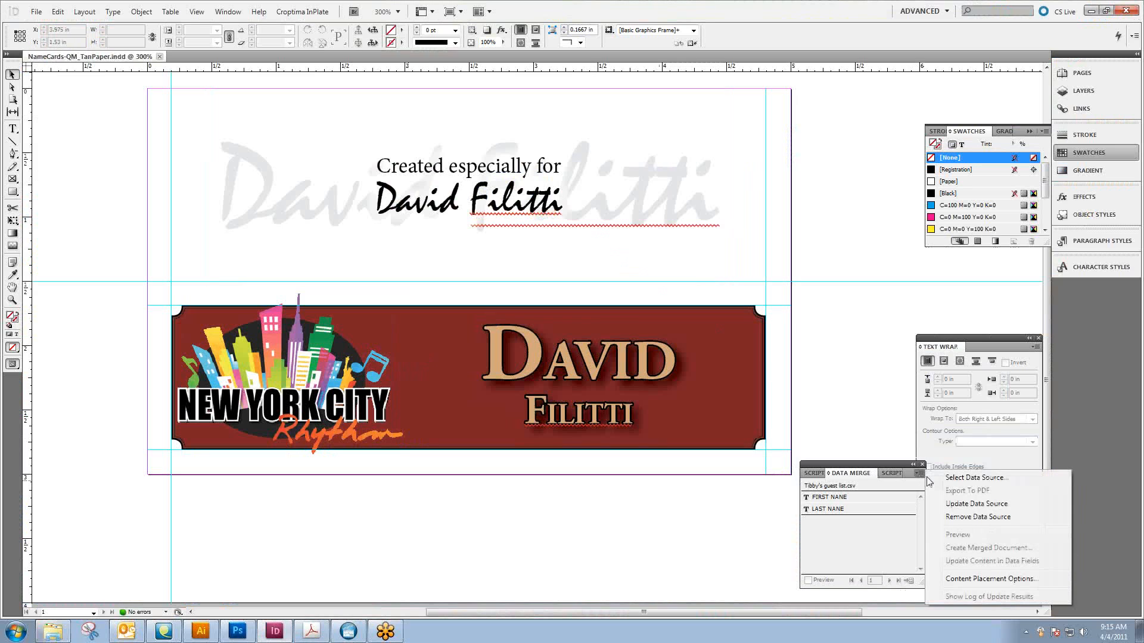
click(949, 515)
click(629, 363)
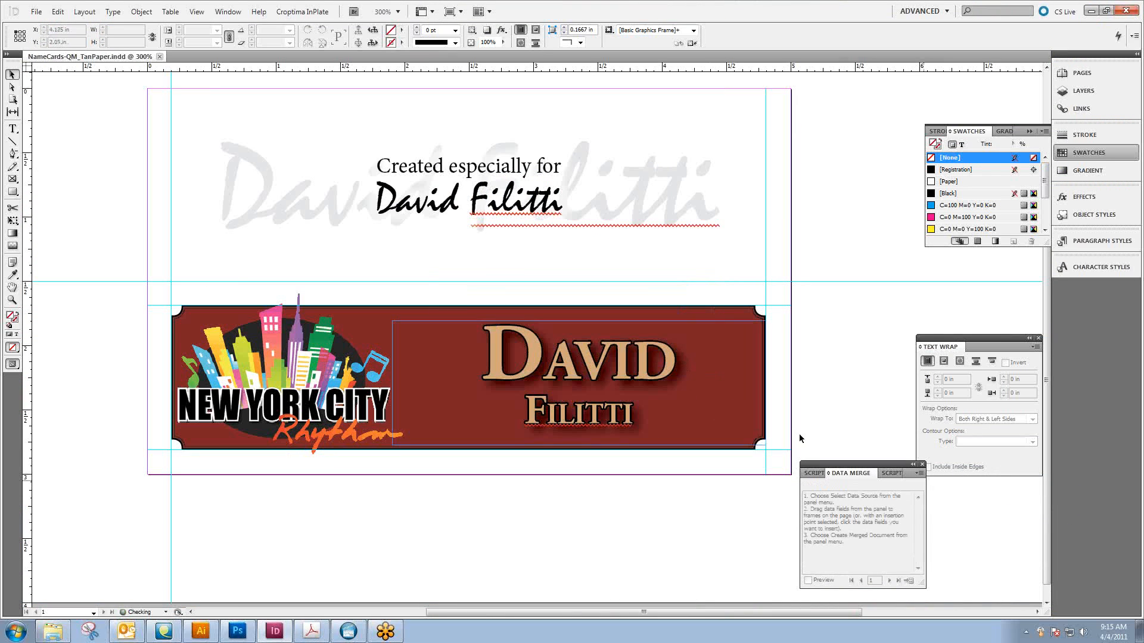
click(922, 464)
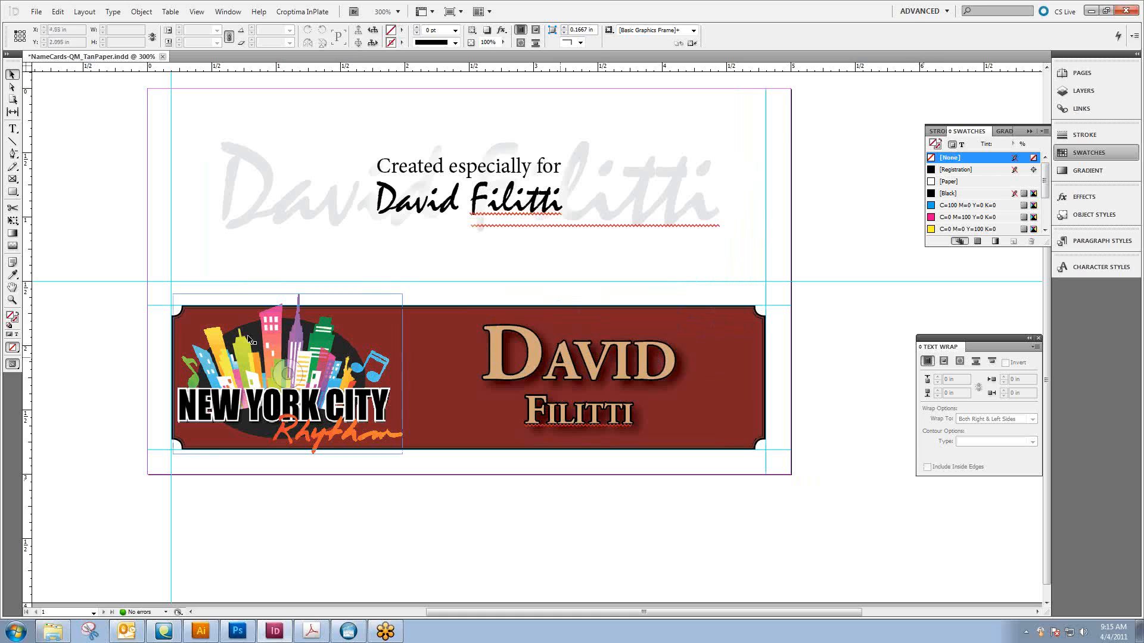
Replace the first and last names on the red banner with a longer first name and last name from the guest list
key(t)
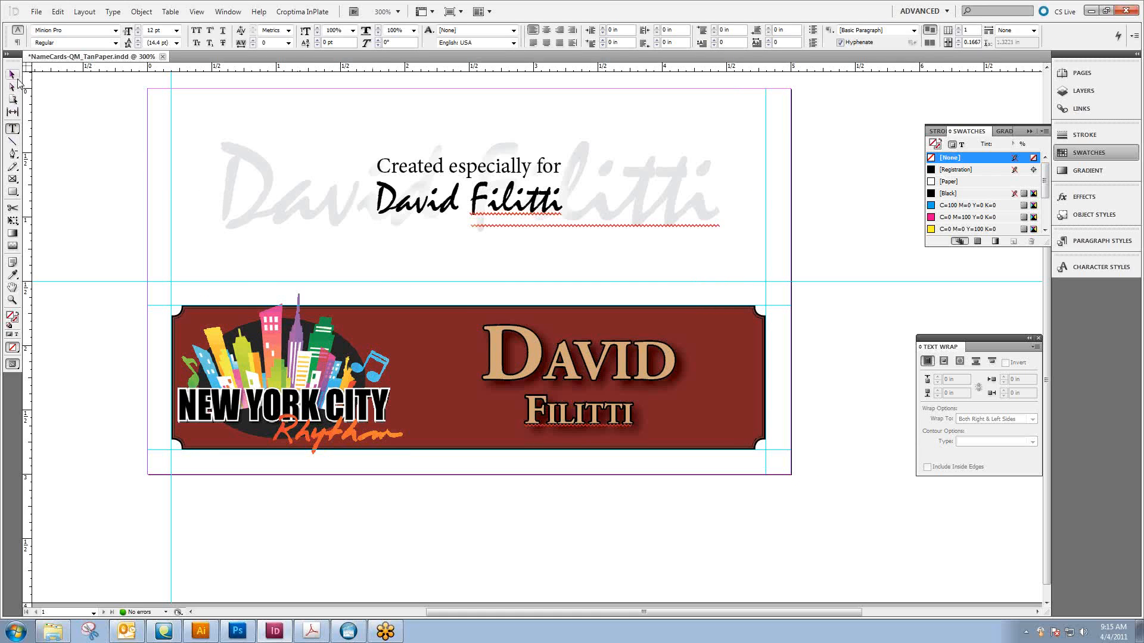
drag(495, 355, 670, 360)
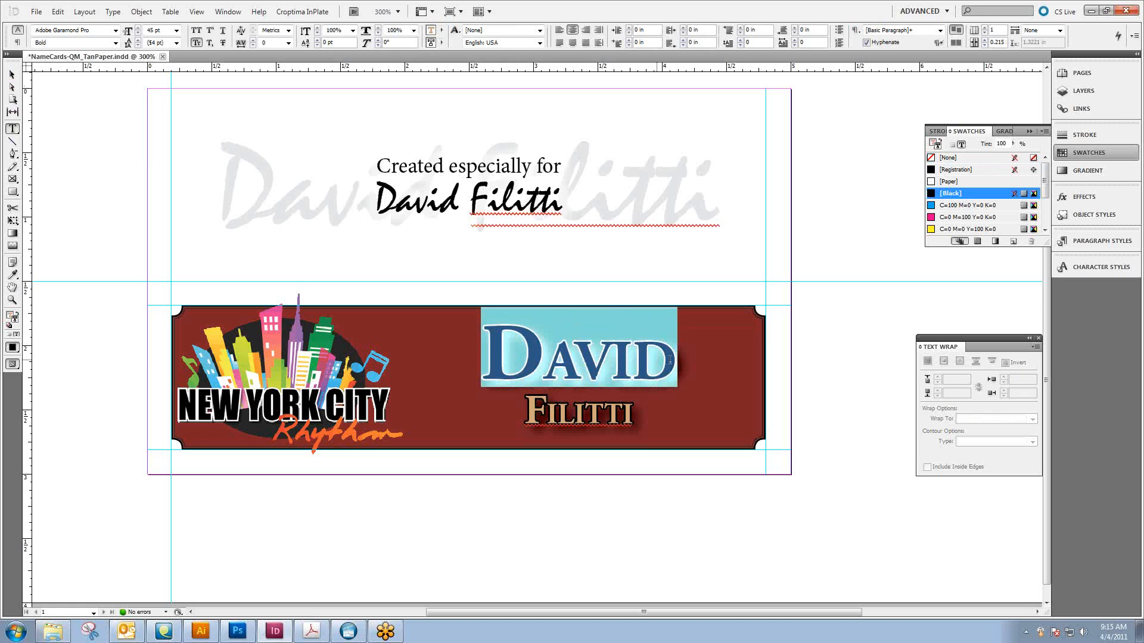
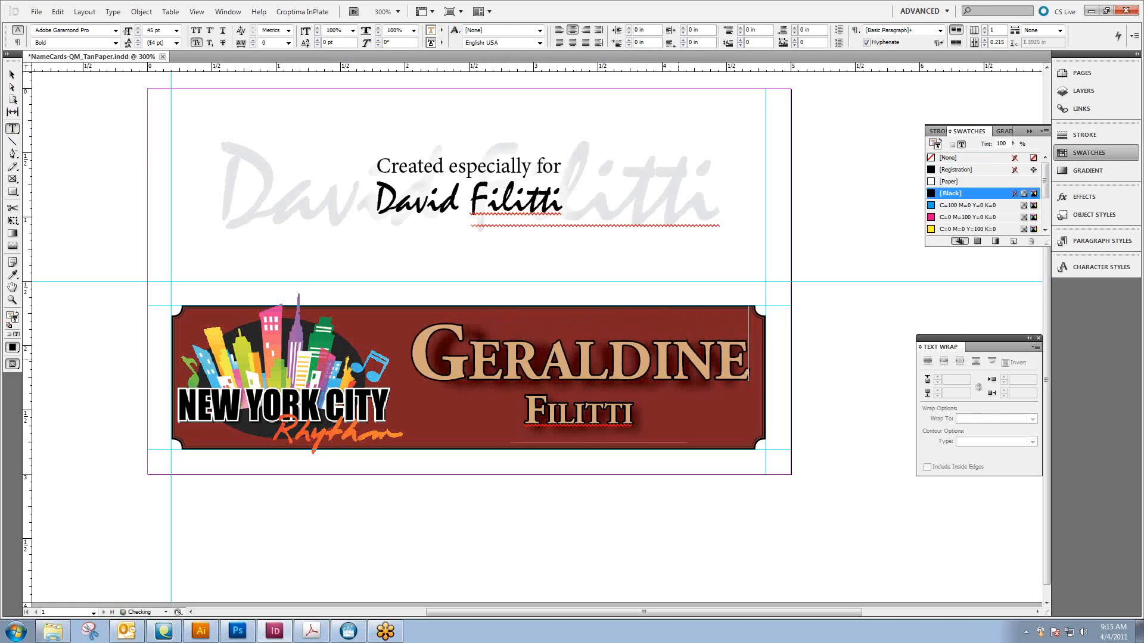
drag(527, 412, 636, 413)
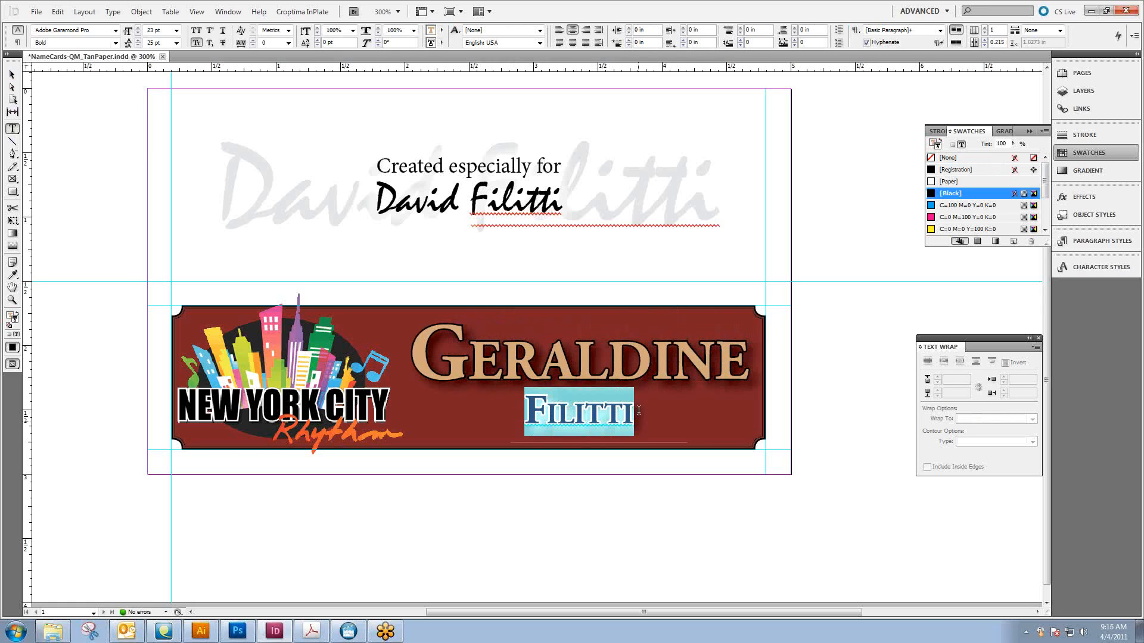
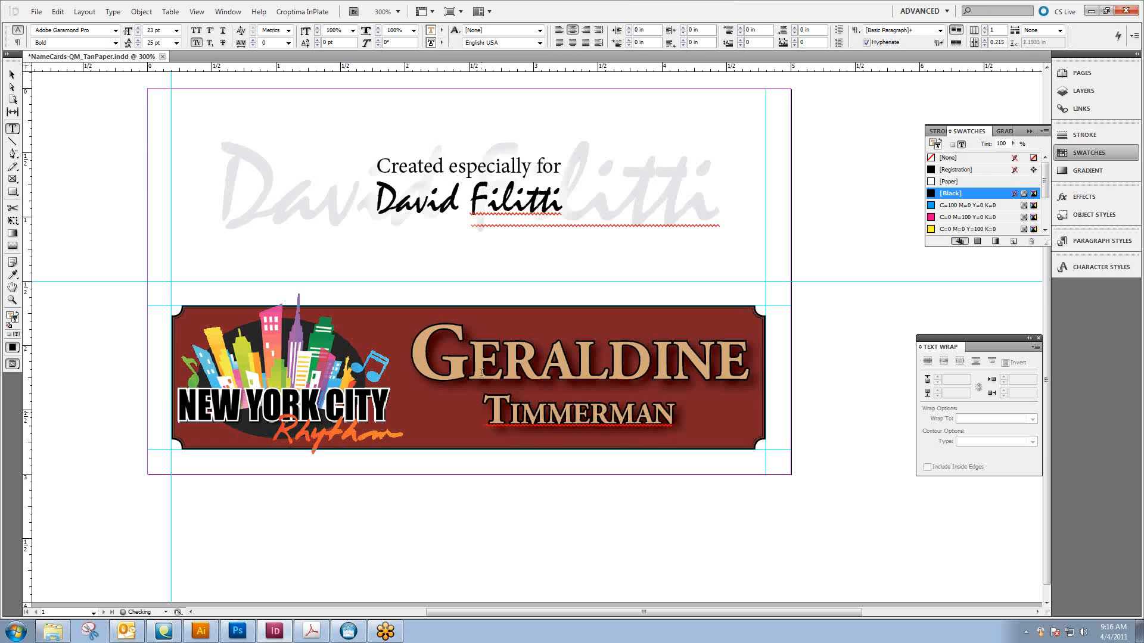
Replace the black script name under "Created especially for" with the same full name as on the red banner
click(305, 182)
drag(374, 200, 564, 204)
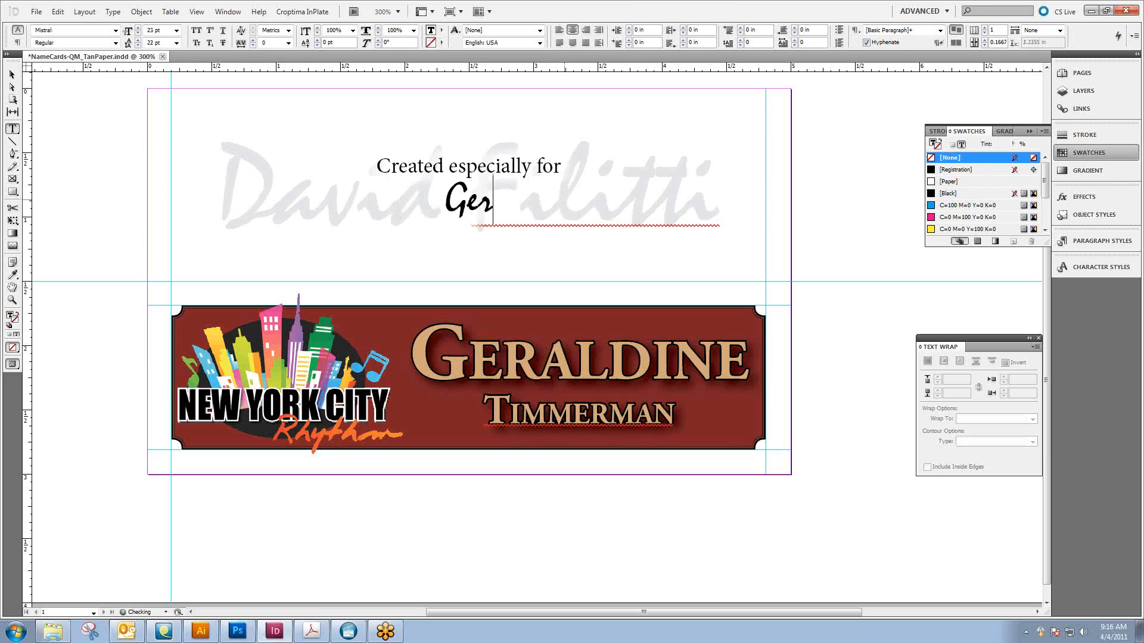
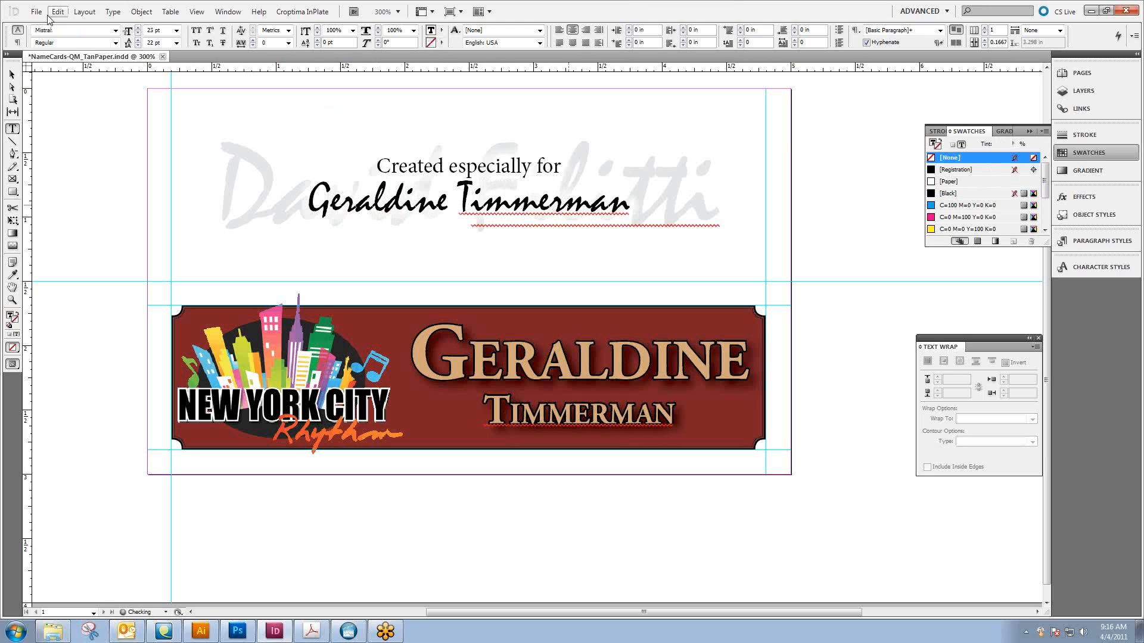
Replace the large gray name in the background of the card's upper half with the same full name
click(12, 74)
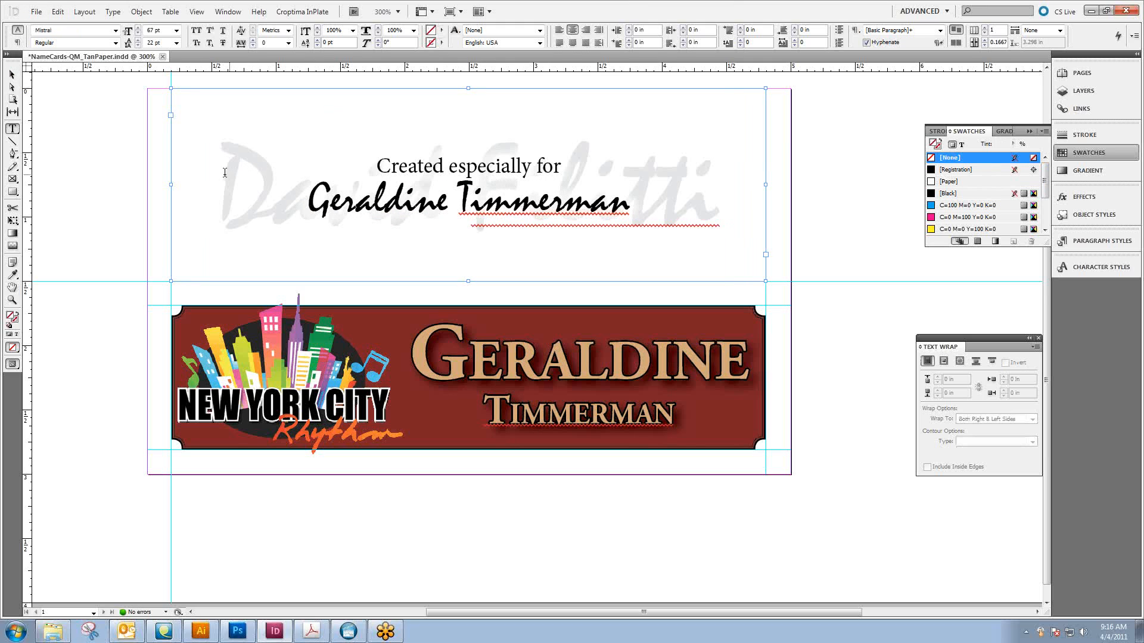
drag(219, 176, 725, 181)
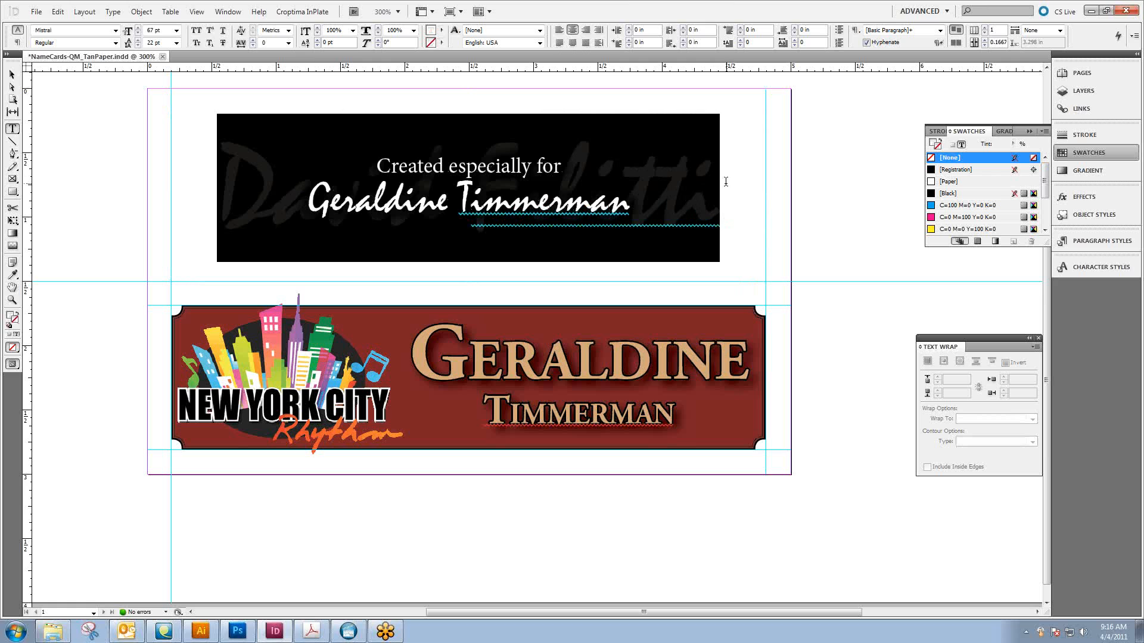
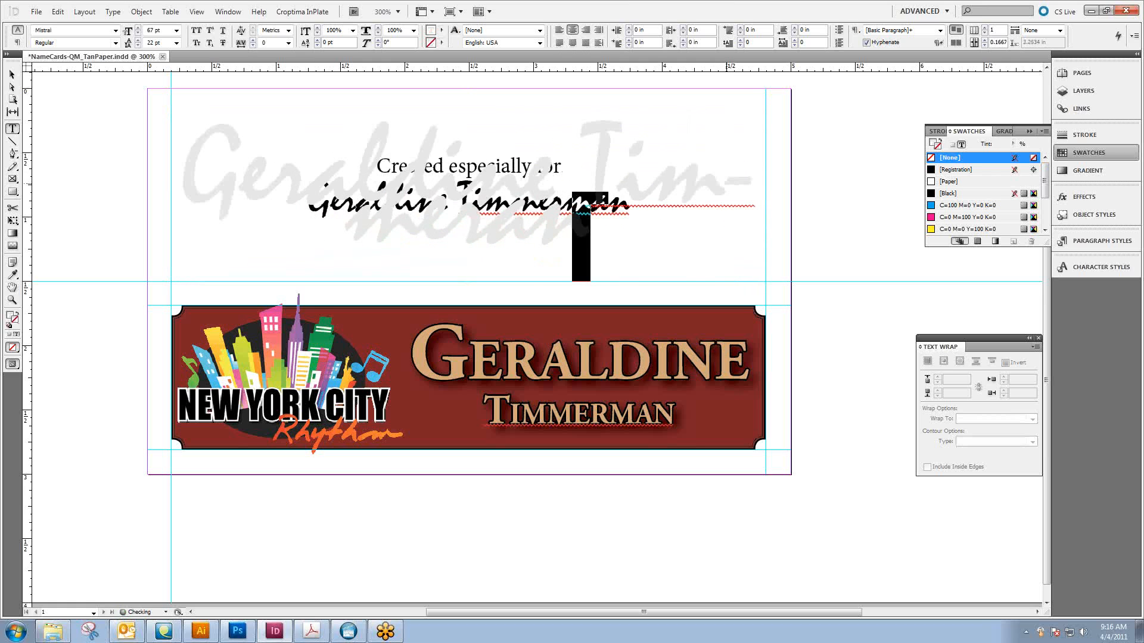
Reduce the font size of the gray background name to 49 pt, and deselect its text frame
key(ctrl+a)
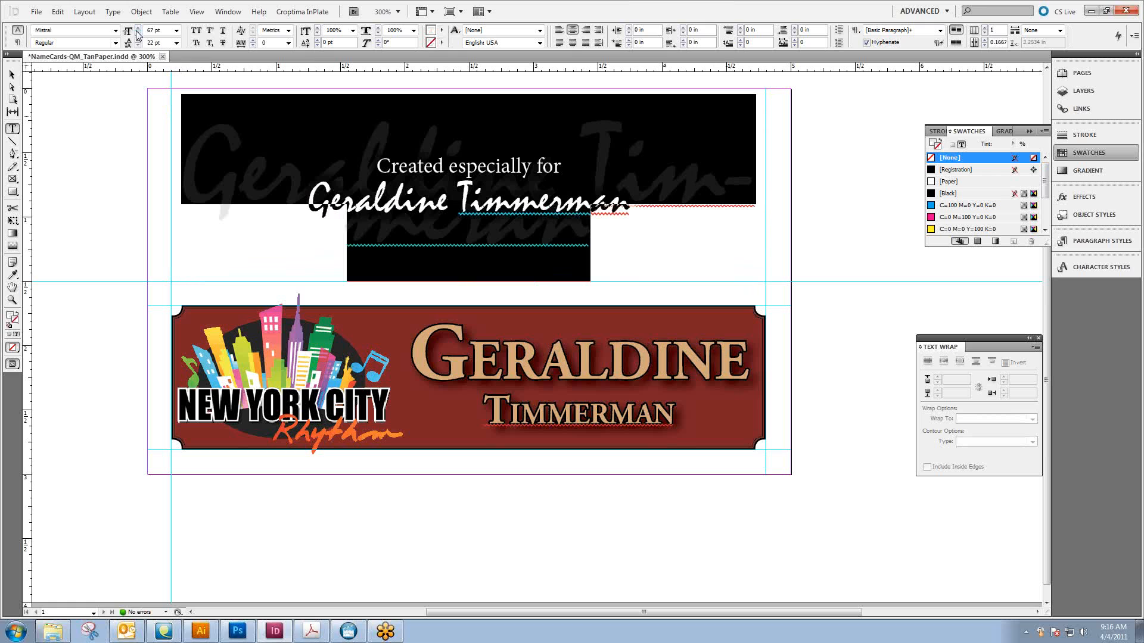
click(138, 33)
click(137, 33)
click(137, 33)
click(137, 33)
click(138, 33)
click(137, 33)
click(138, 33)
click(137, 33)
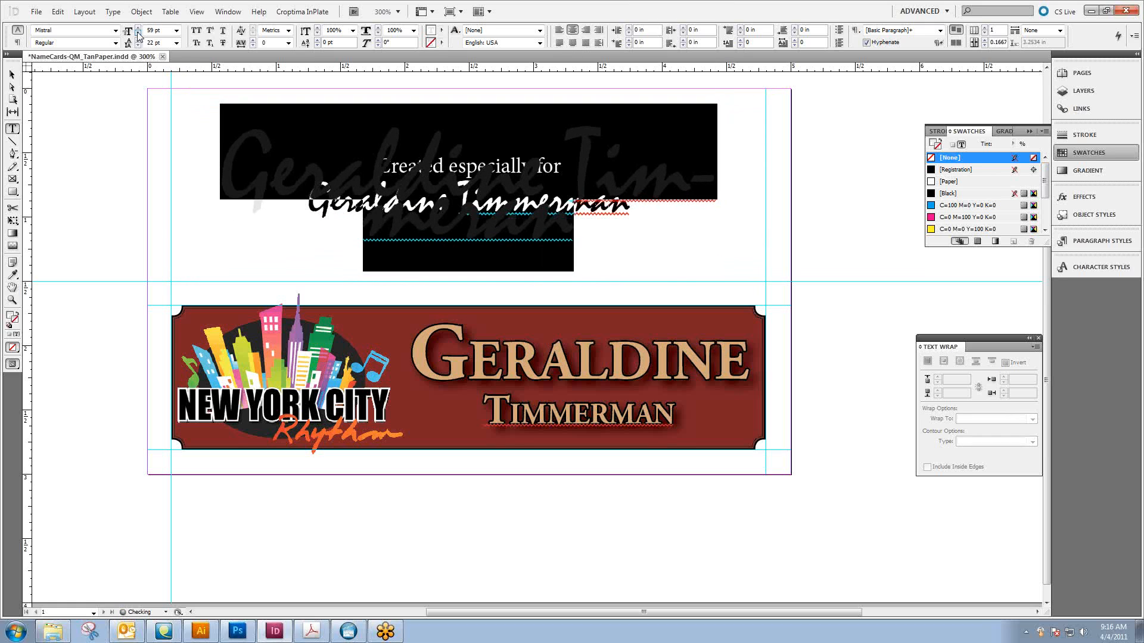
click(138, 33)
click(138, 33)
click(137, 33)
click(138, 33)
click(138, 33)
click(137, 34)
click(138, 34)
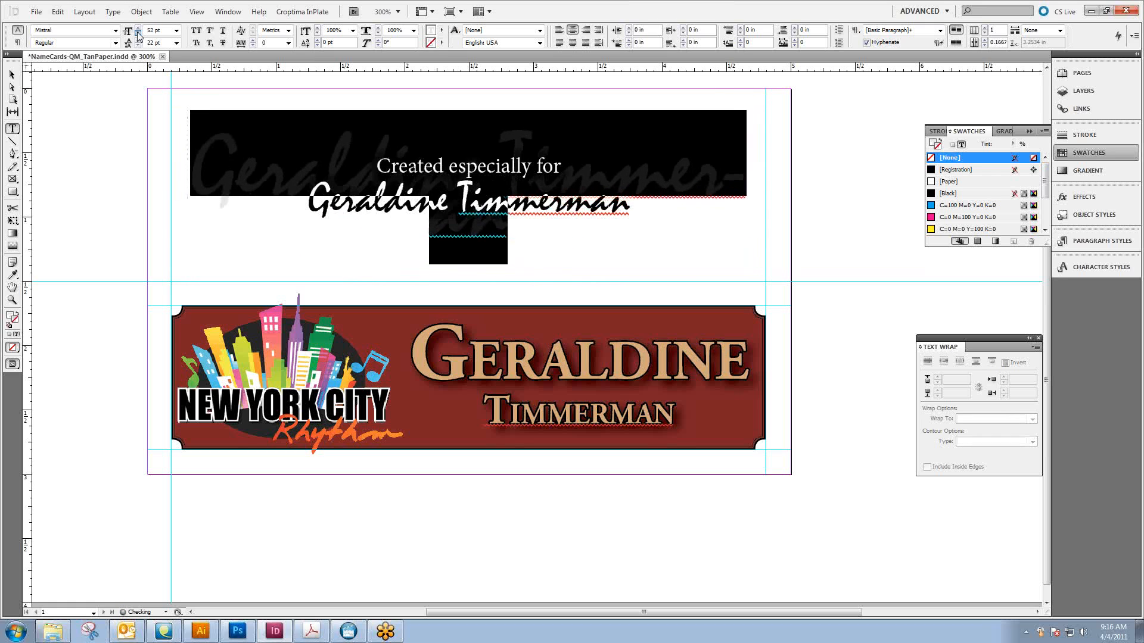
click(137, 34)
click(137, 33)
click(138, 34)
click(12, 74)
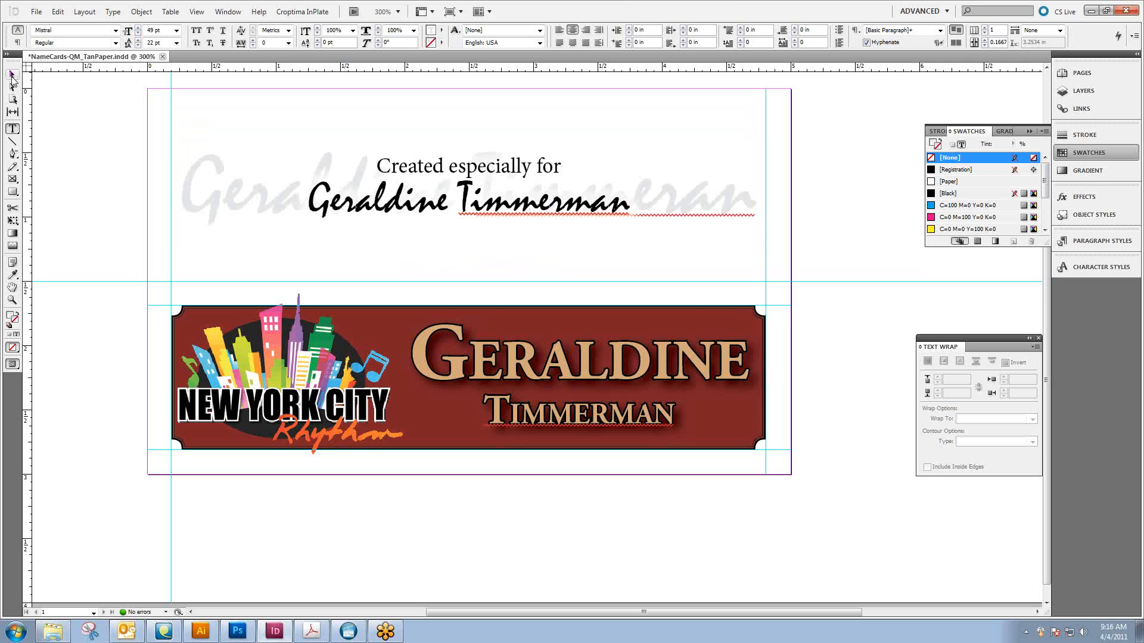
click(98, 117)
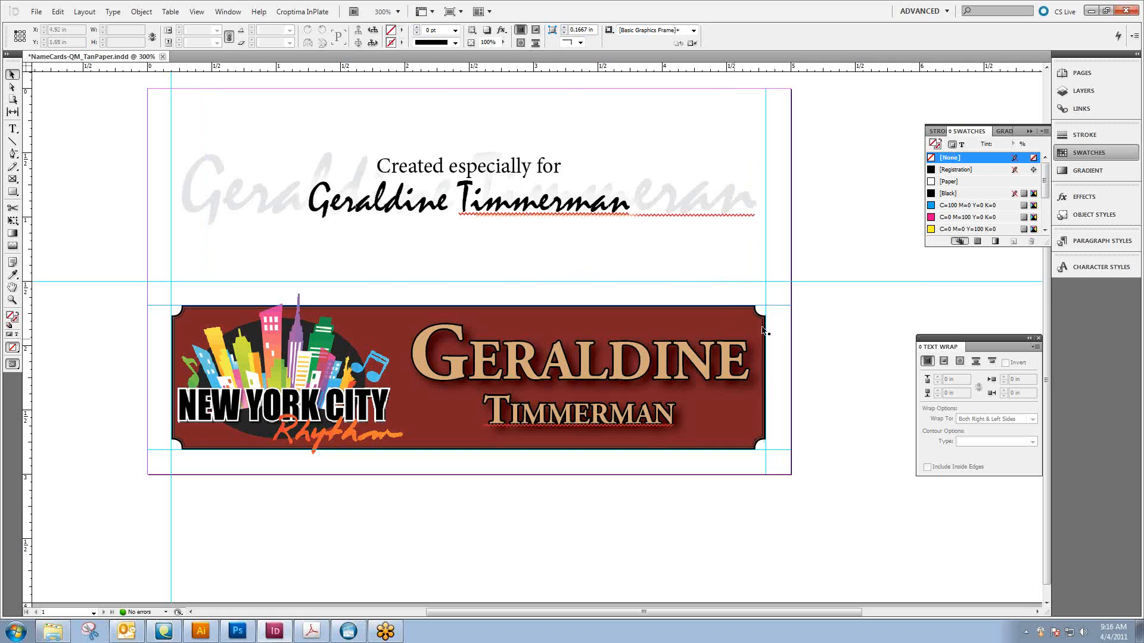
Display the Data Merge controls and load the guest list CSV file from the GoToMeeting Samples folder as the data source
click(228, 12)
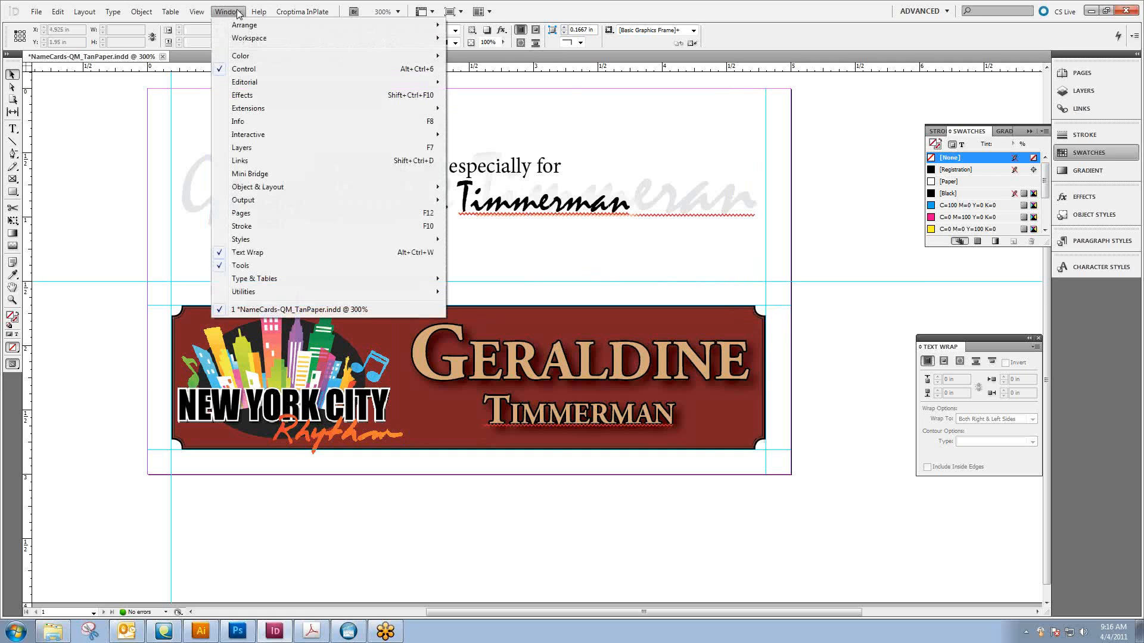
mouse_move(254, 293)
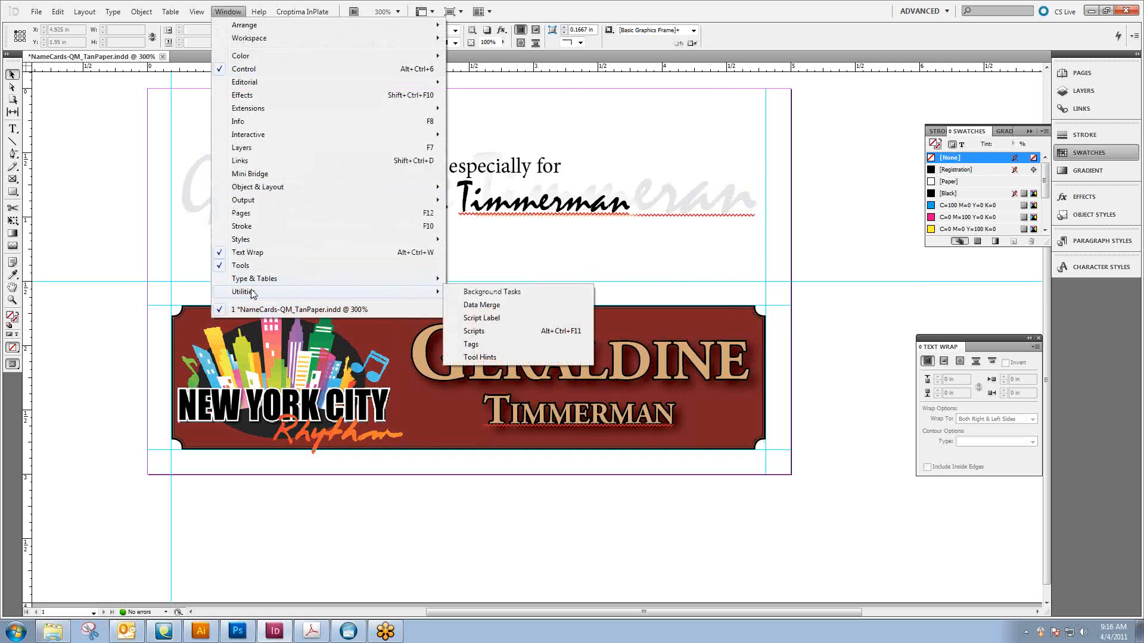
click(477, 310)
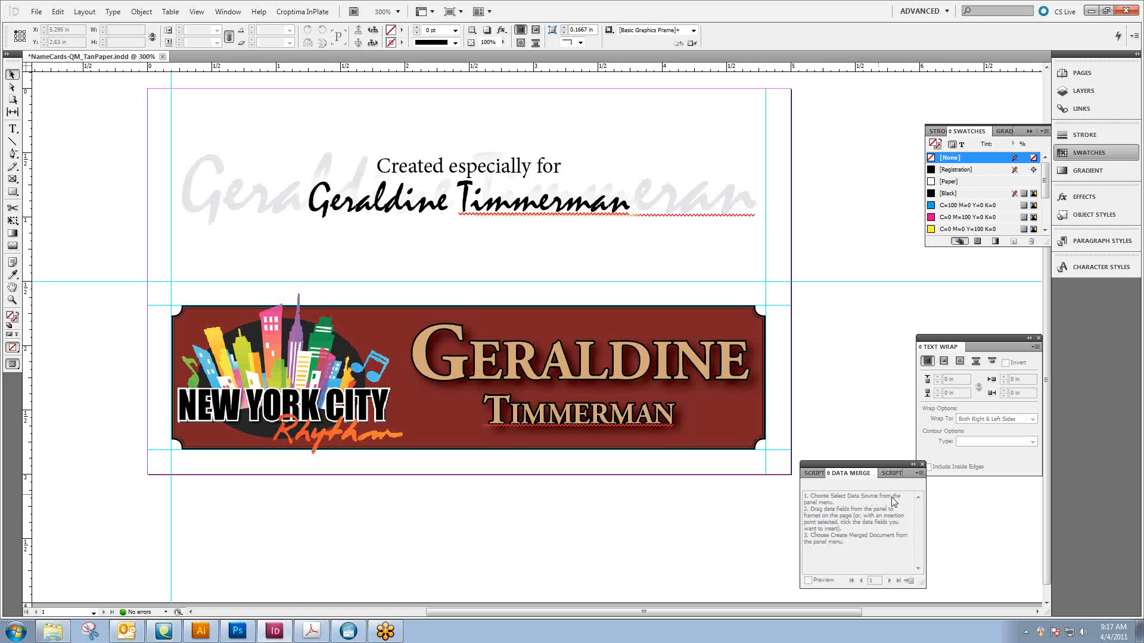
click(919, 473)
click(949, 478)
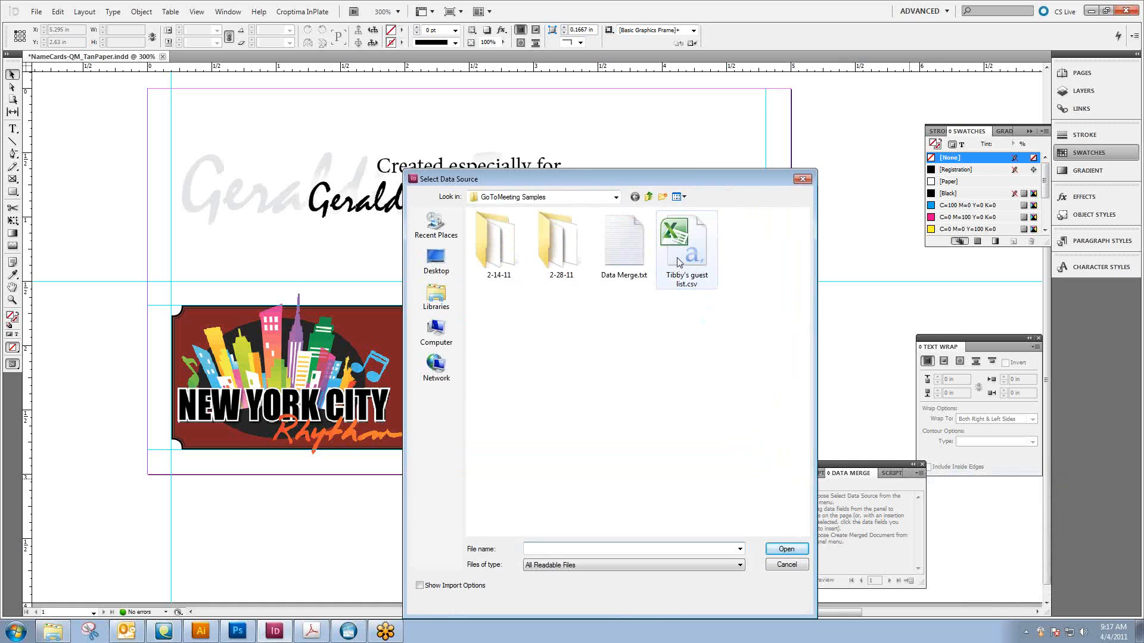
click(677, 259)
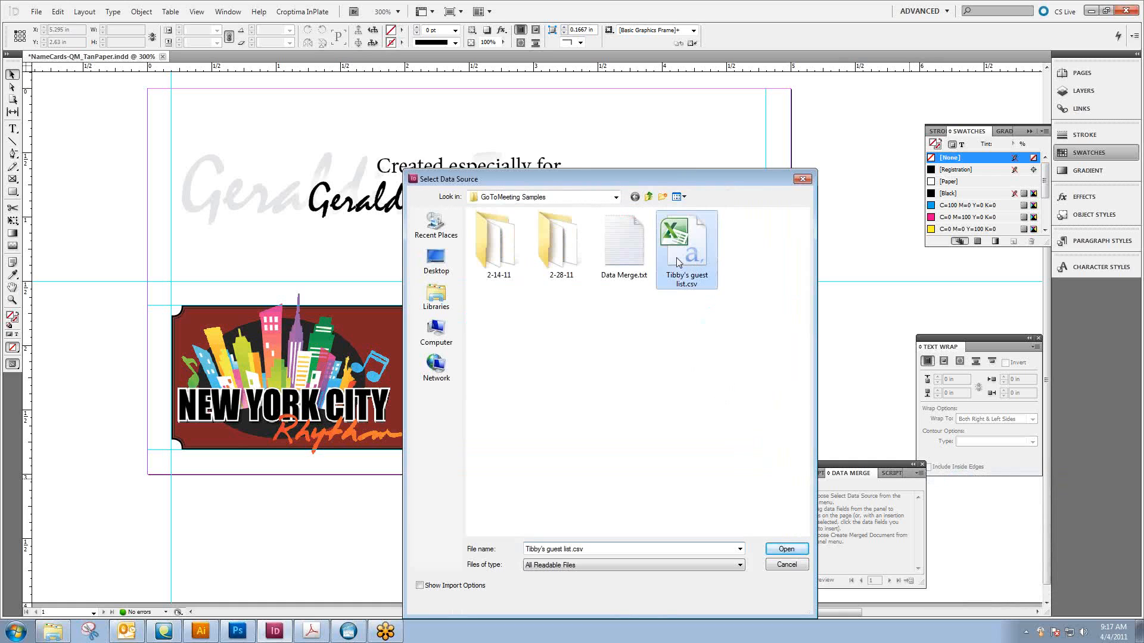
click(789, 553)
click(841, 498)
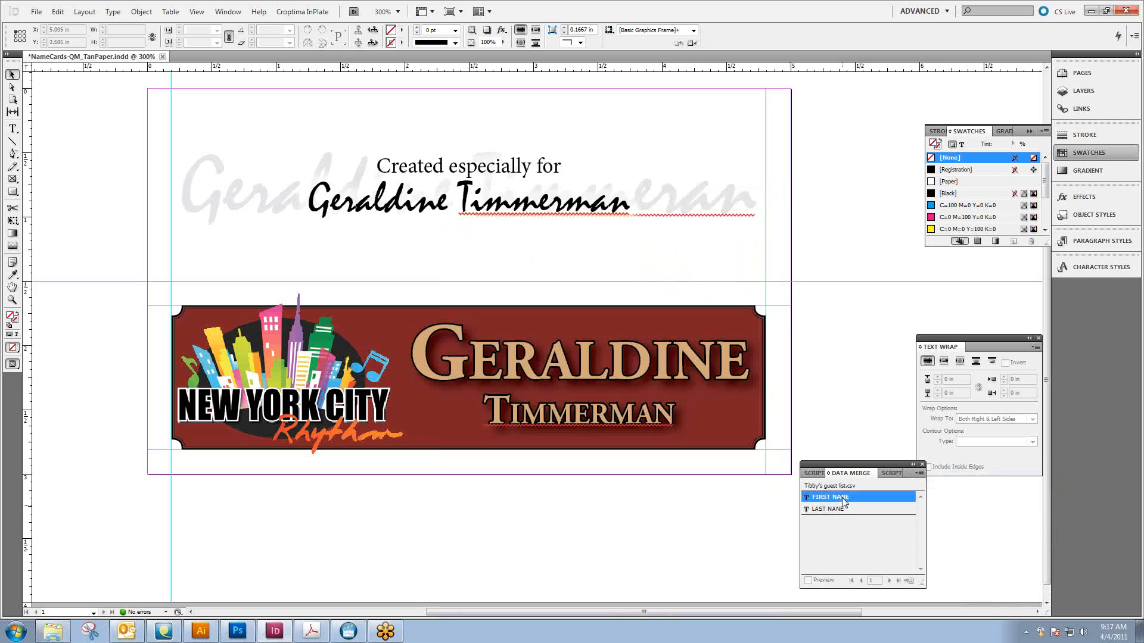
click(841, 508)
click(841, 499)
click(843, 509)
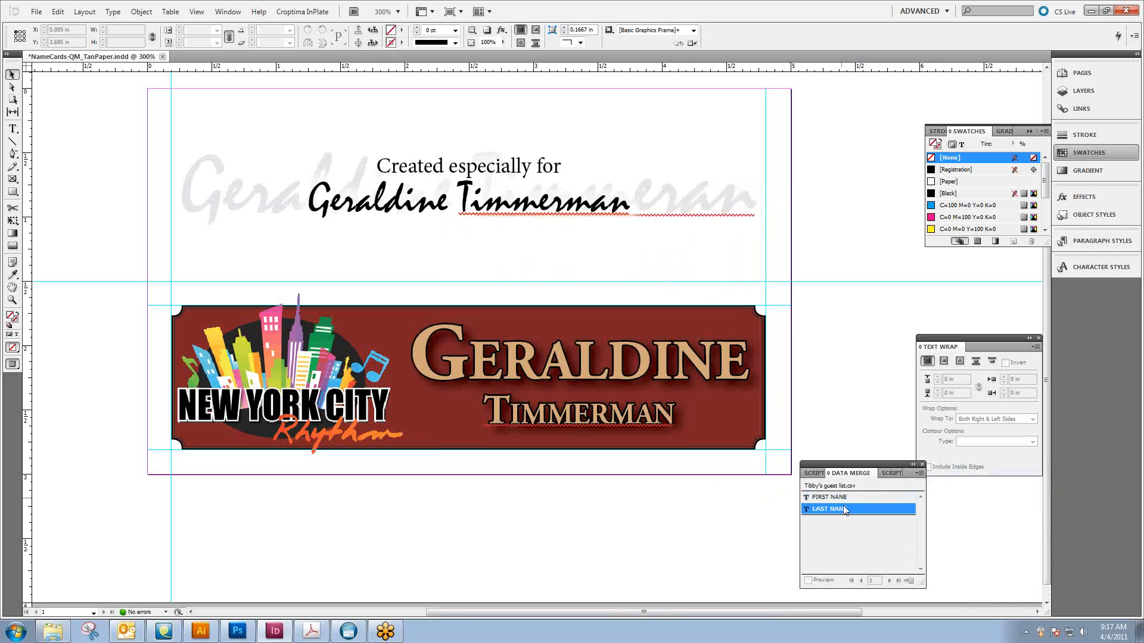
click(843, 500)
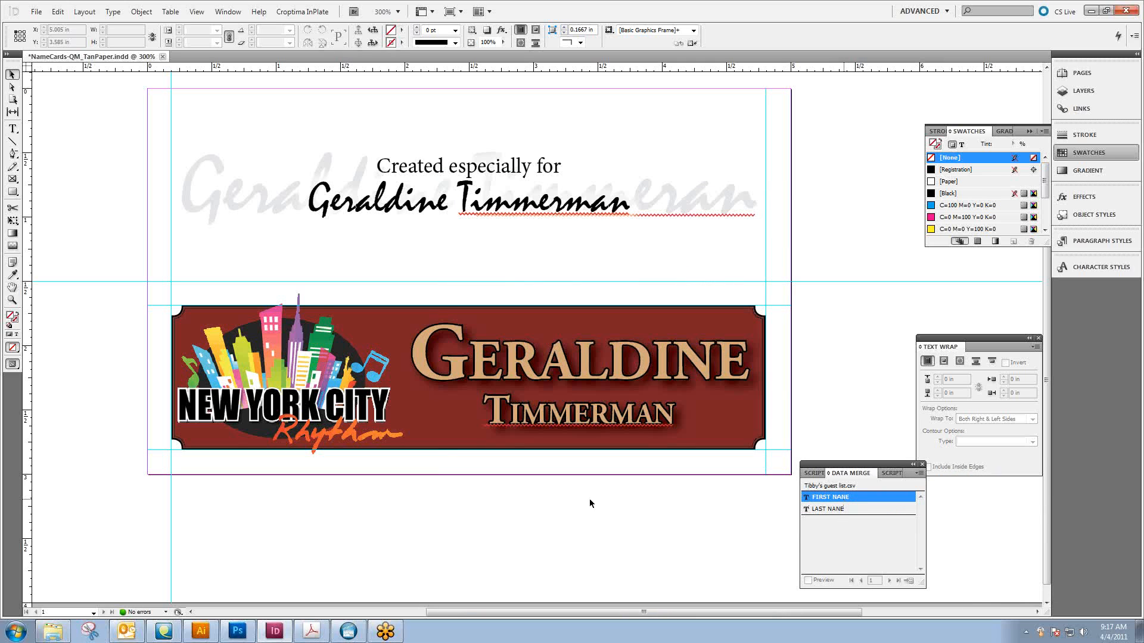
Replace the last name and first name on the red banner with the LAST NANE and FIRST NANE merge fields, and deselect the text
click(12, 129)
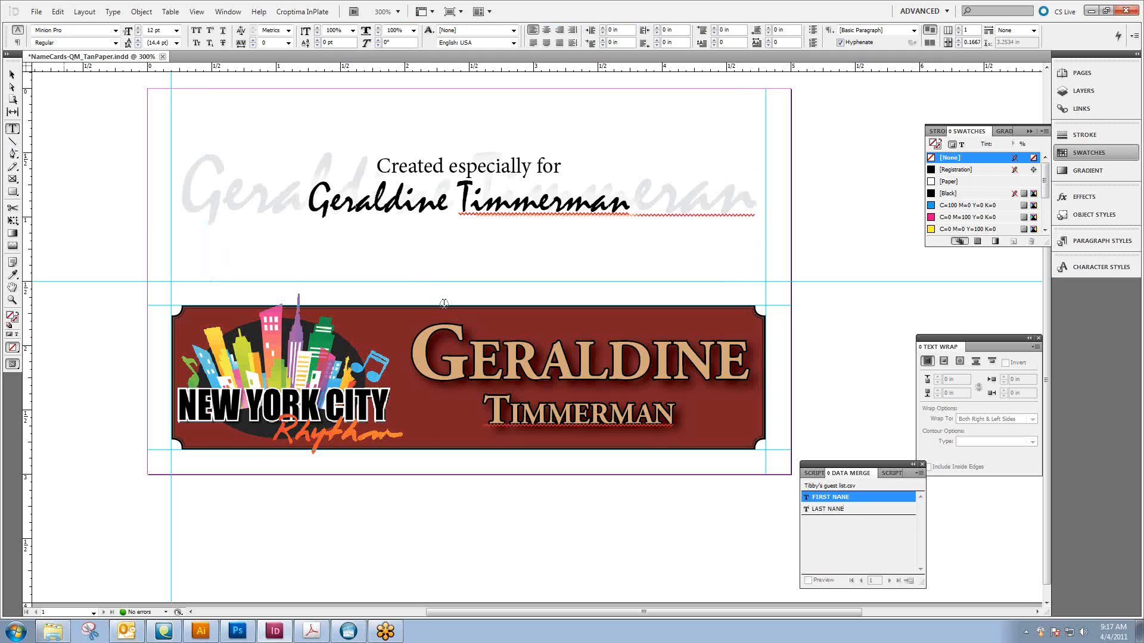
drag(674, 417, 490, 415)
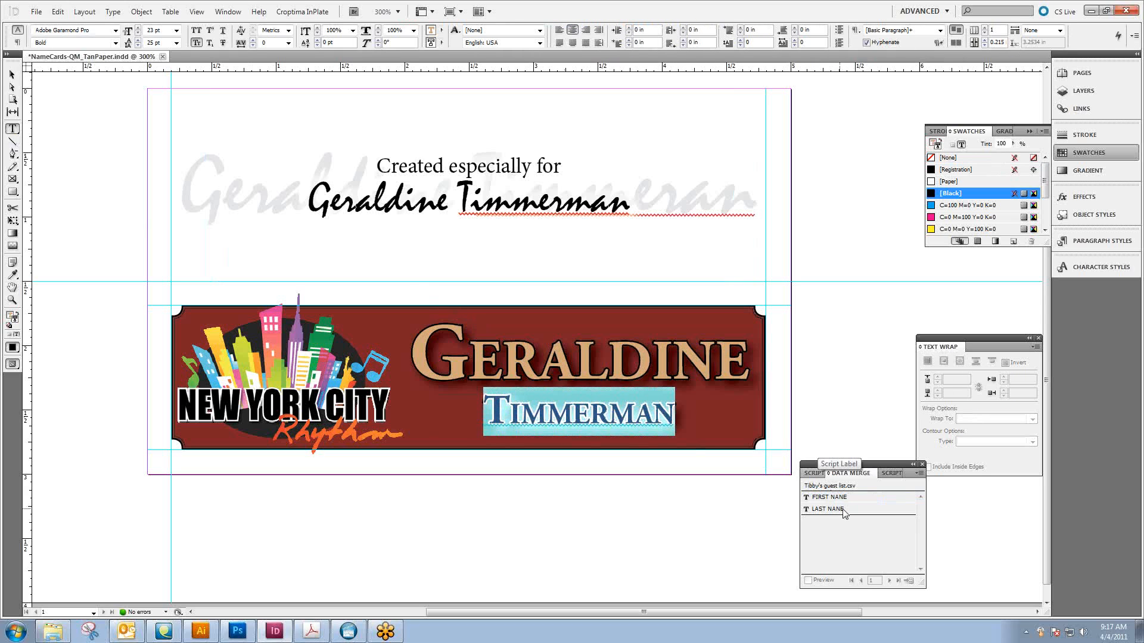
drag(847, 515, 596, 417)
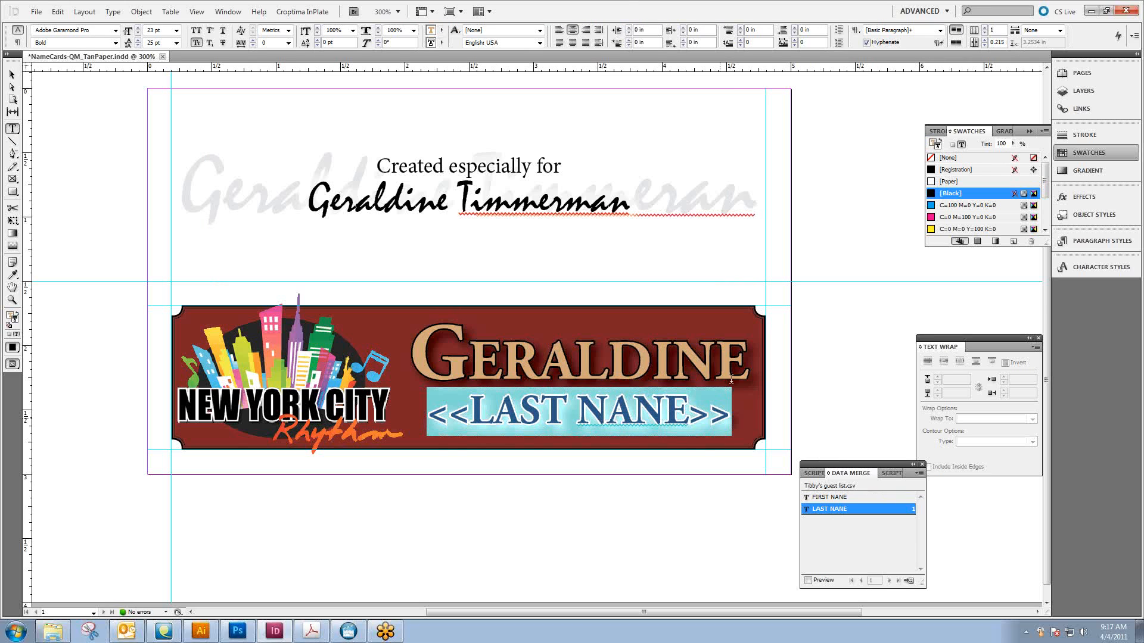
drag(746, 364, 439, 353)
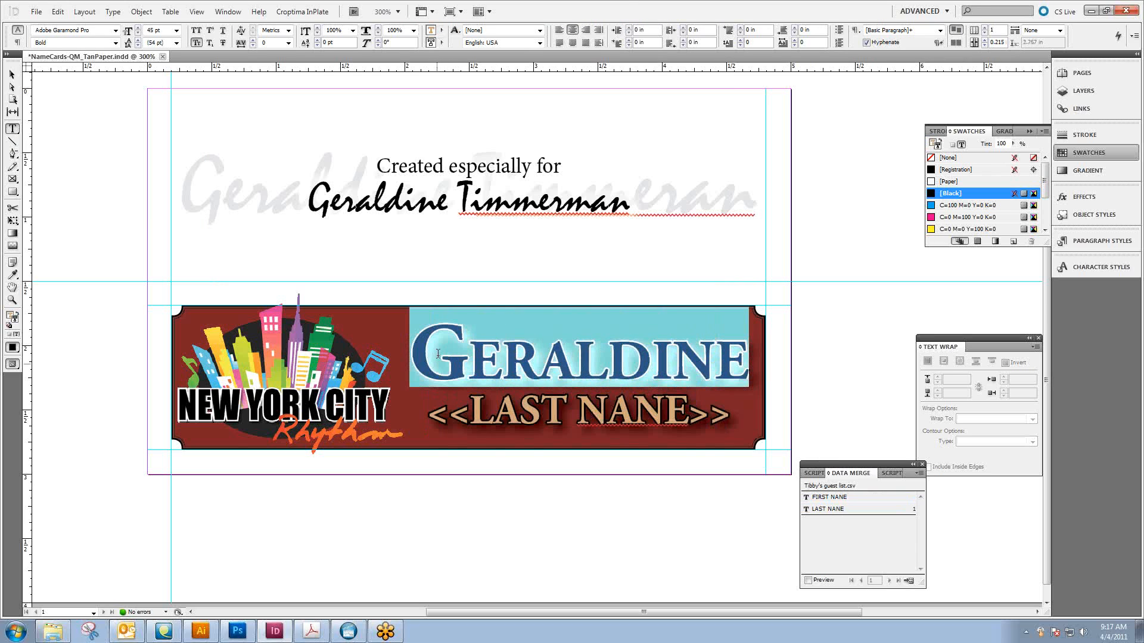
drag(853, 498, 611, 352)
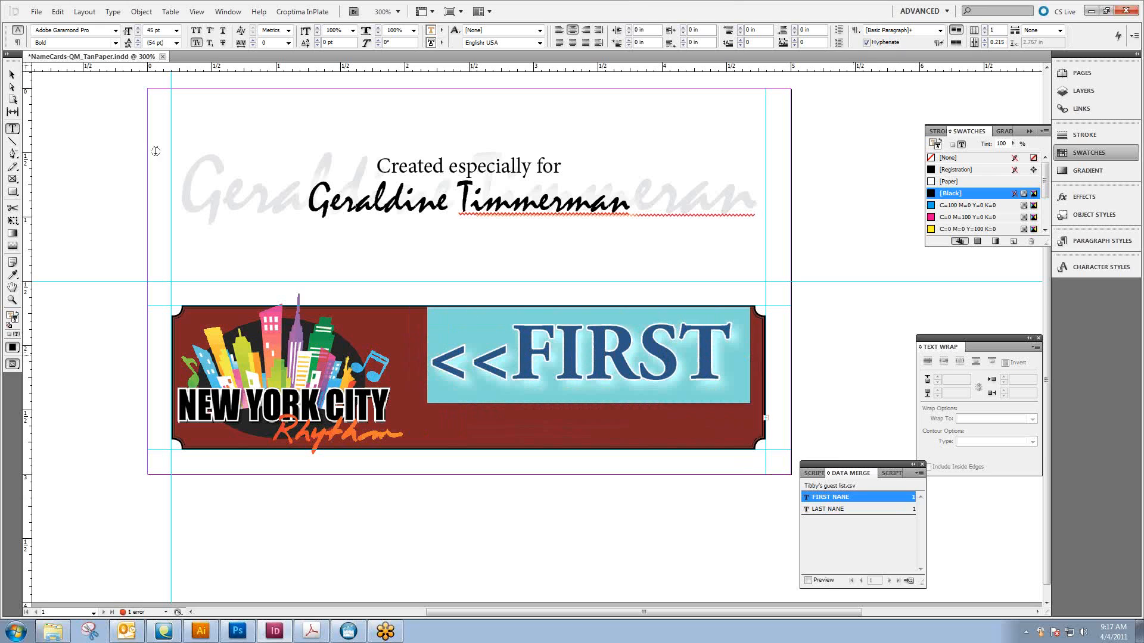
click(11, 74)
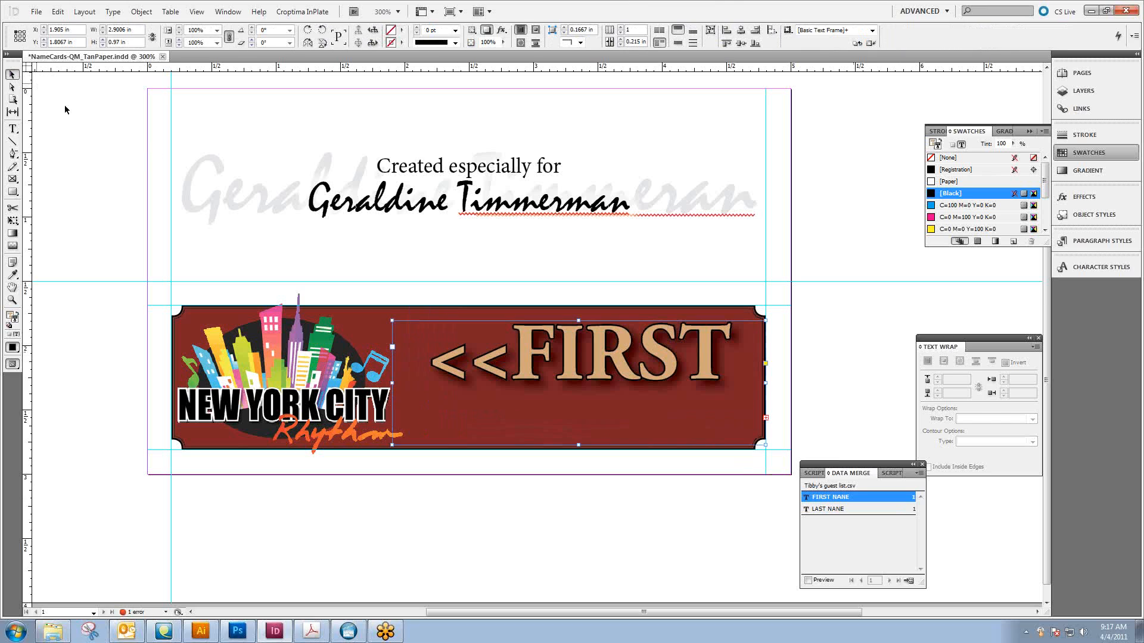
click(758, 484)
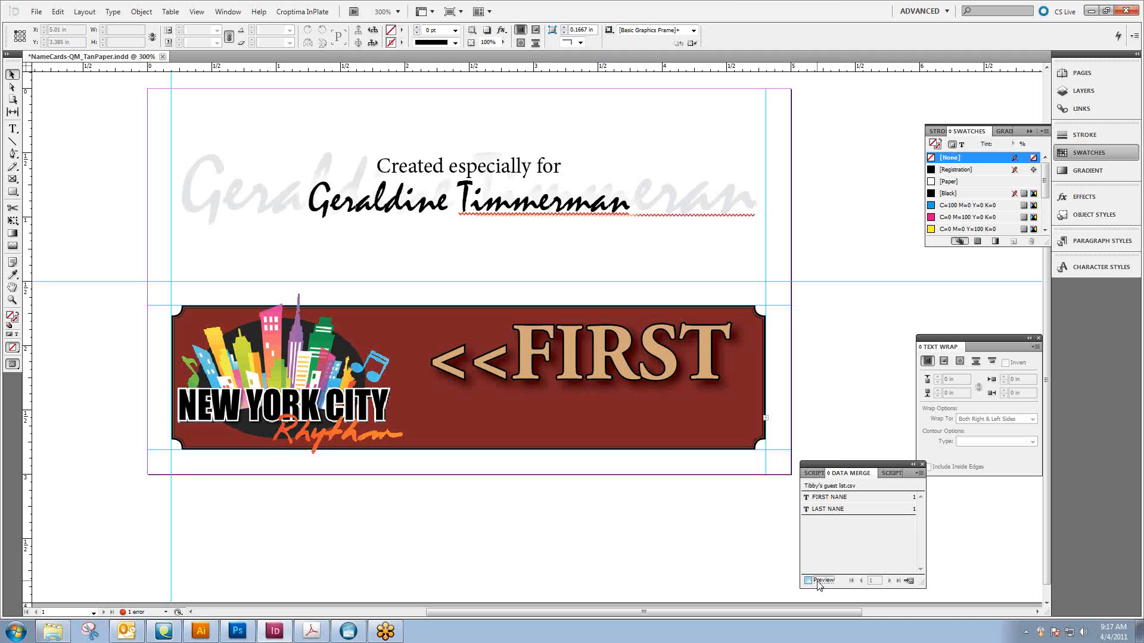
Preview the merged names on the red banner through record 9, return to the first record and turn the preview off
click(818, 584)
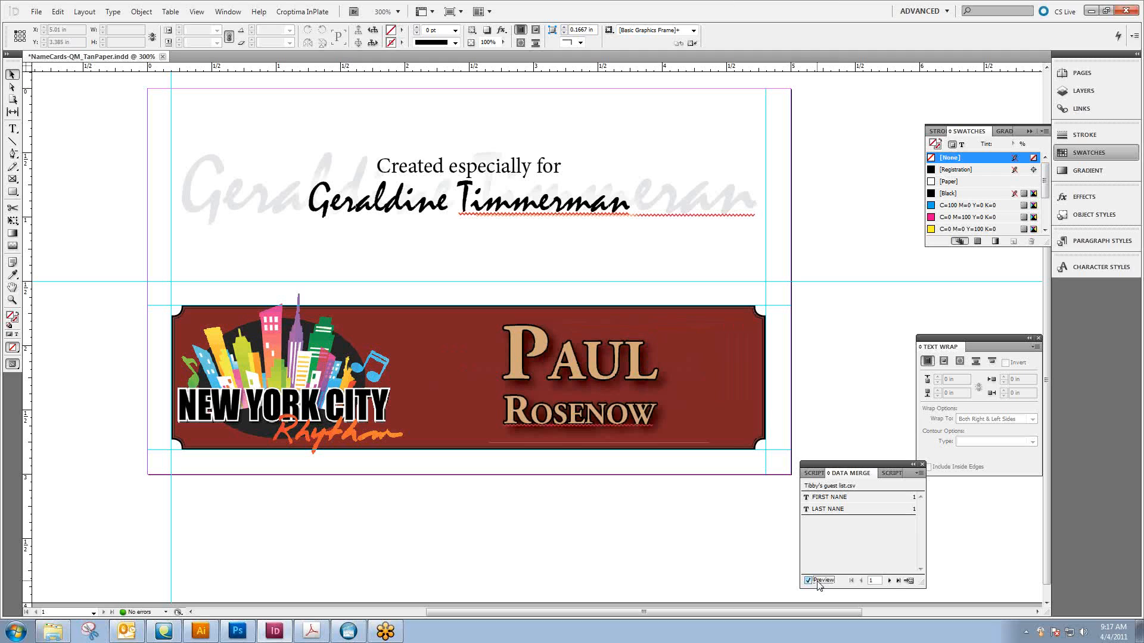
click(889, 581)
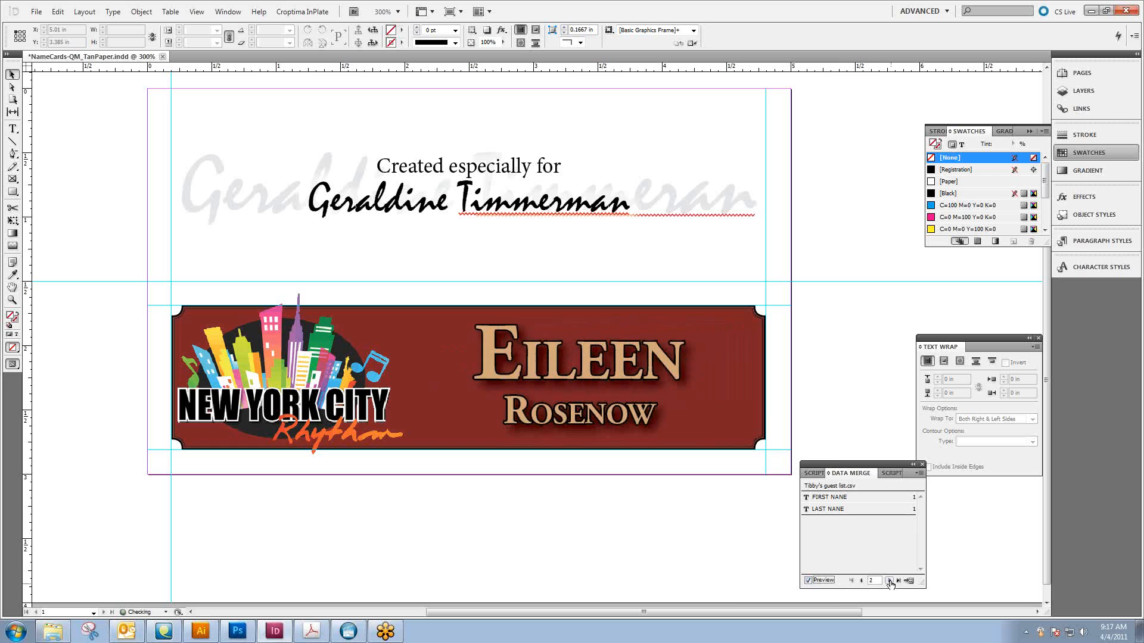
click(889, 581)
click(889, 582)
click(889, 581)
click(889, 581)
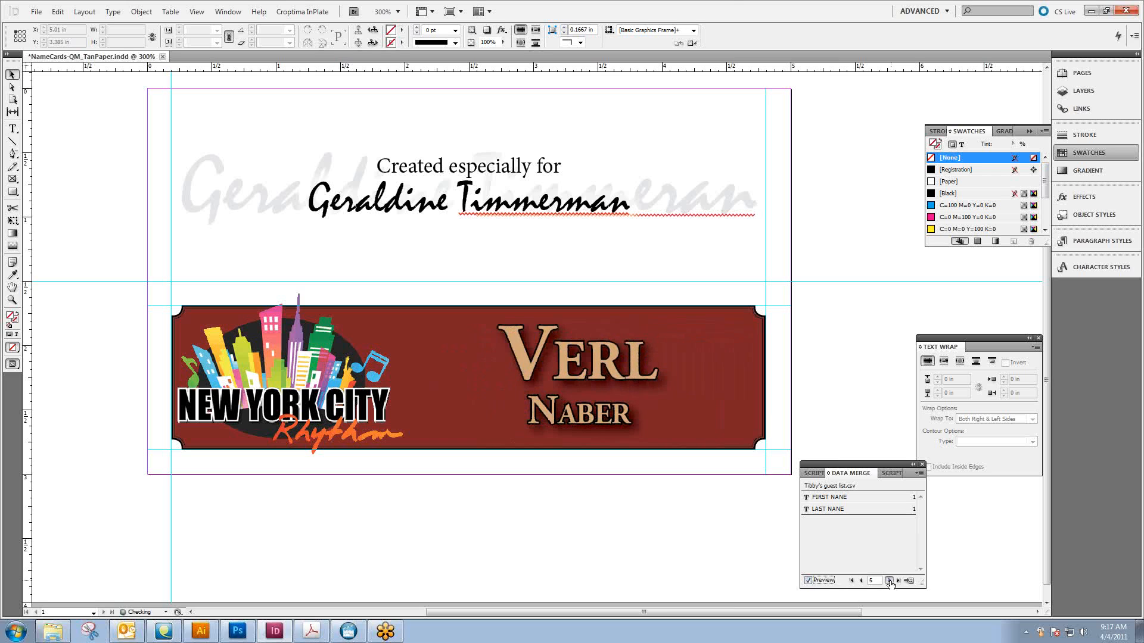
click(889, 581)
click(889, 581)
click(889, 581)
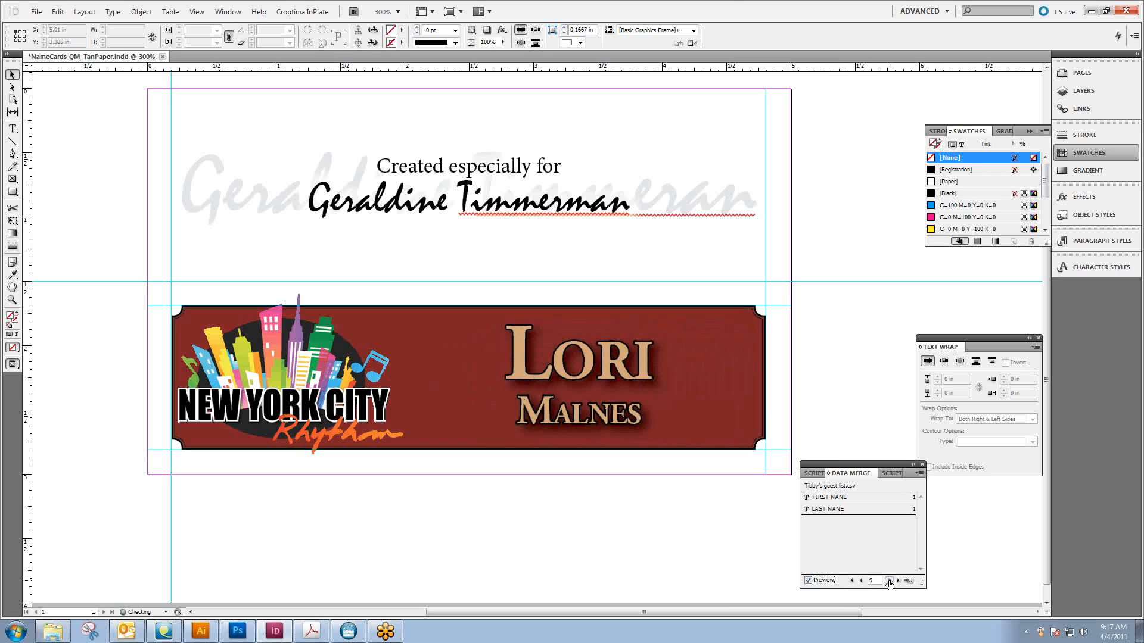
click(851, 580)
click(808, 581)
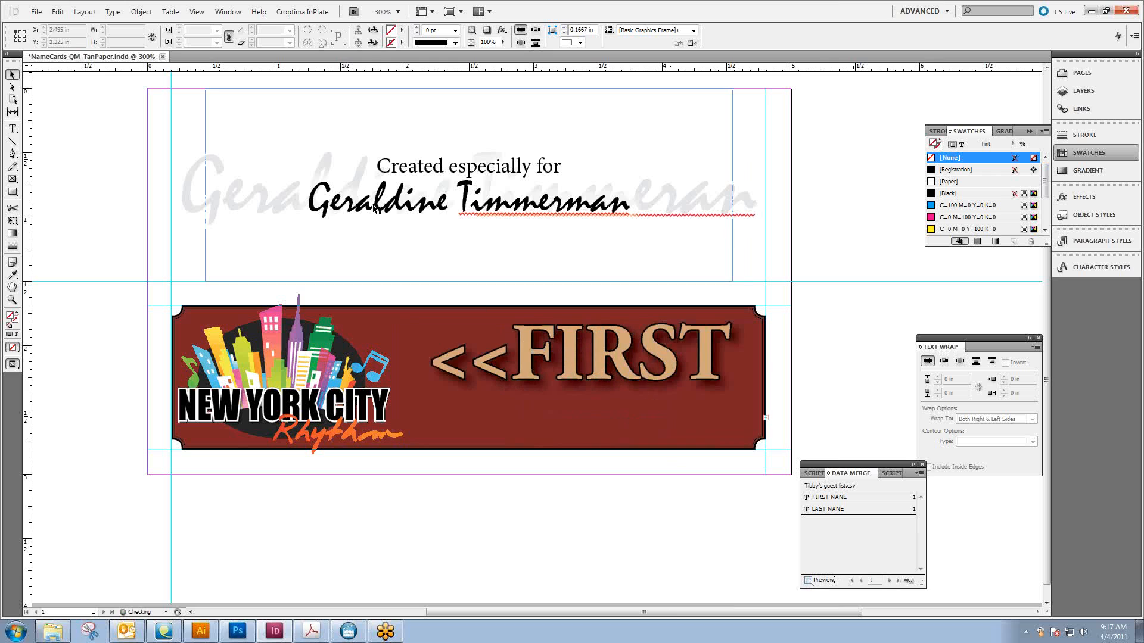
Replace the black script first and last names under "Created especially for" with the FIRST NANE and LAST NANE merge fields
click(12, 129)
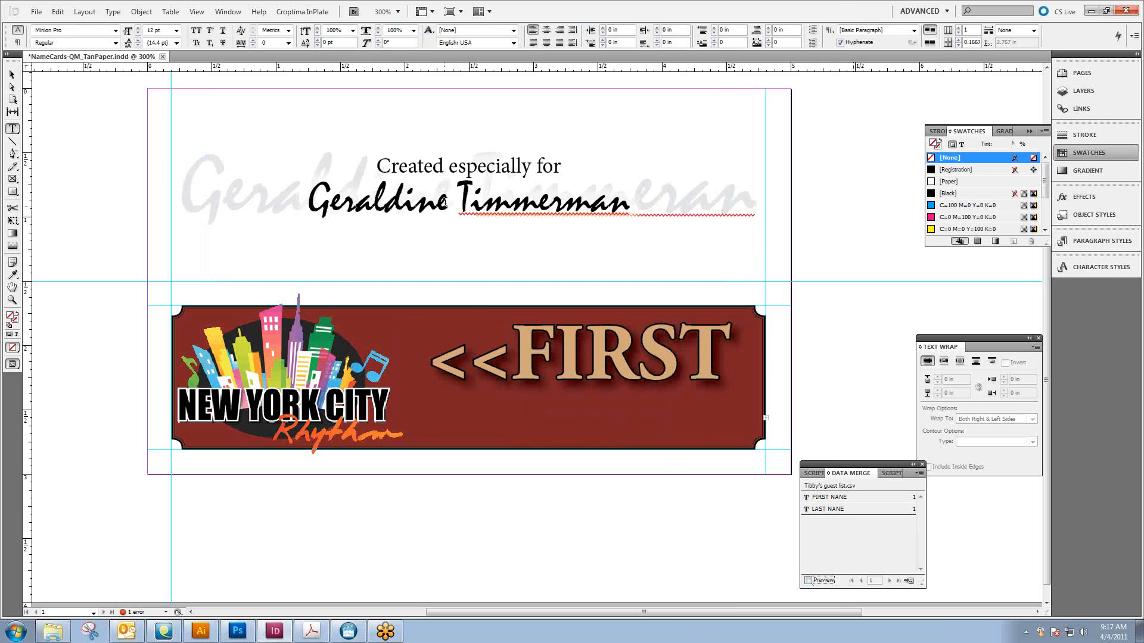
drag(444, 202, 292, 195)
click(852, 499)
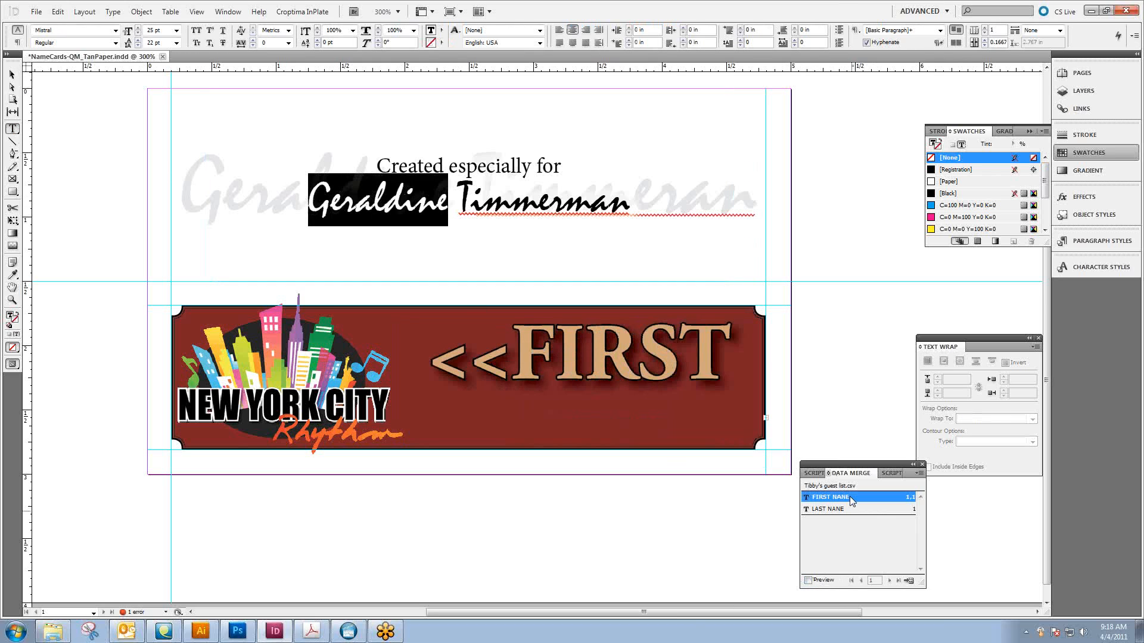
drag(520, 200, 722, 268)
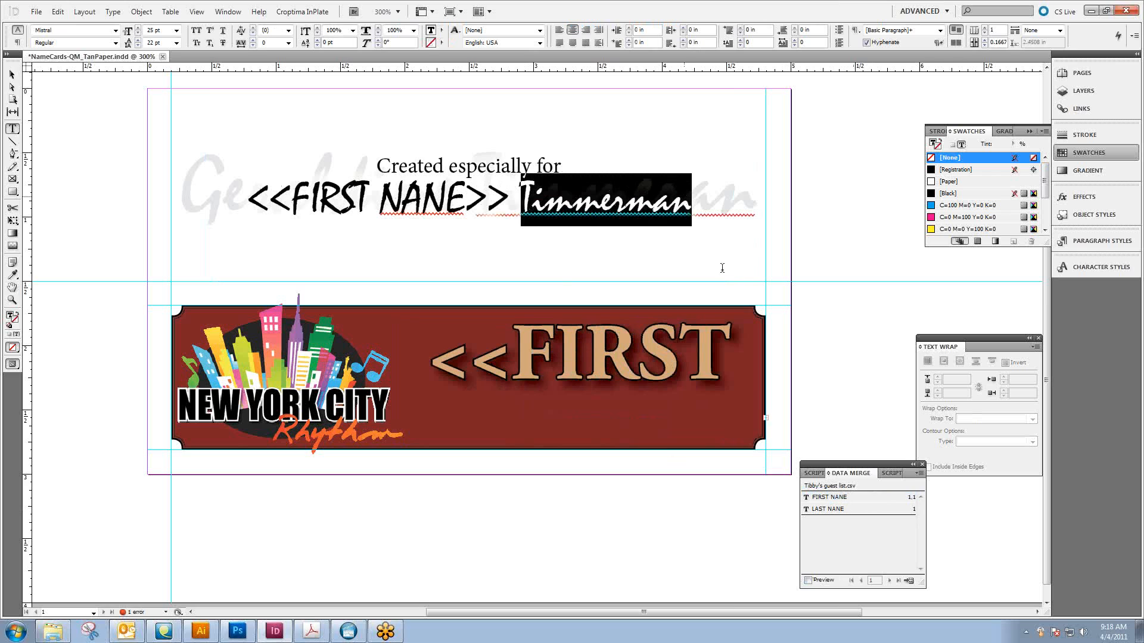
click(843, 510)
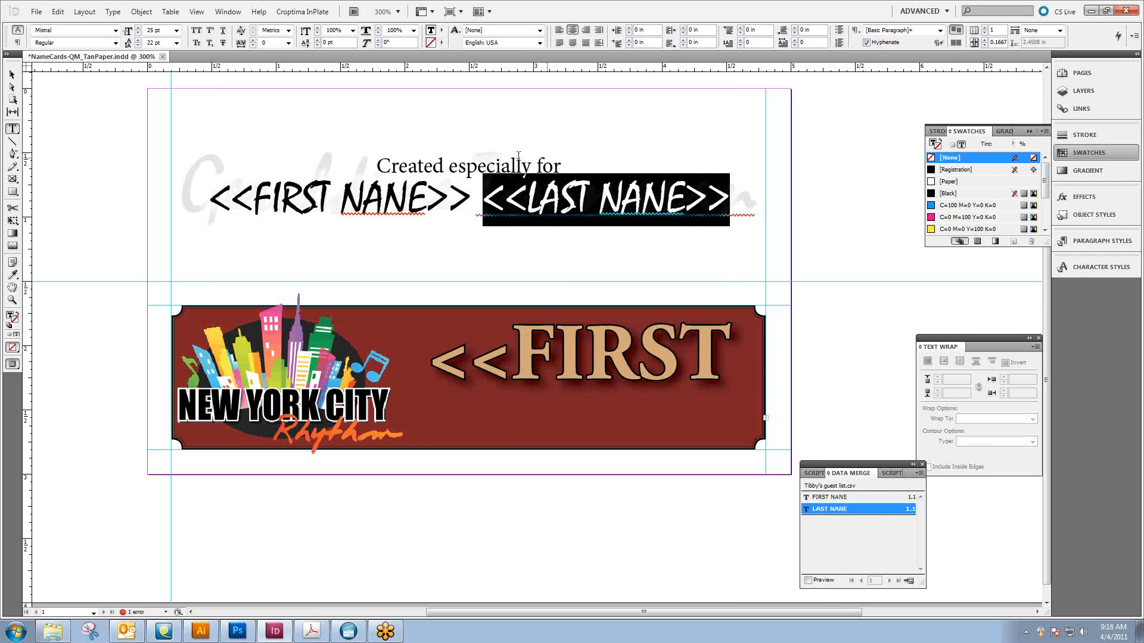
key(Escape)
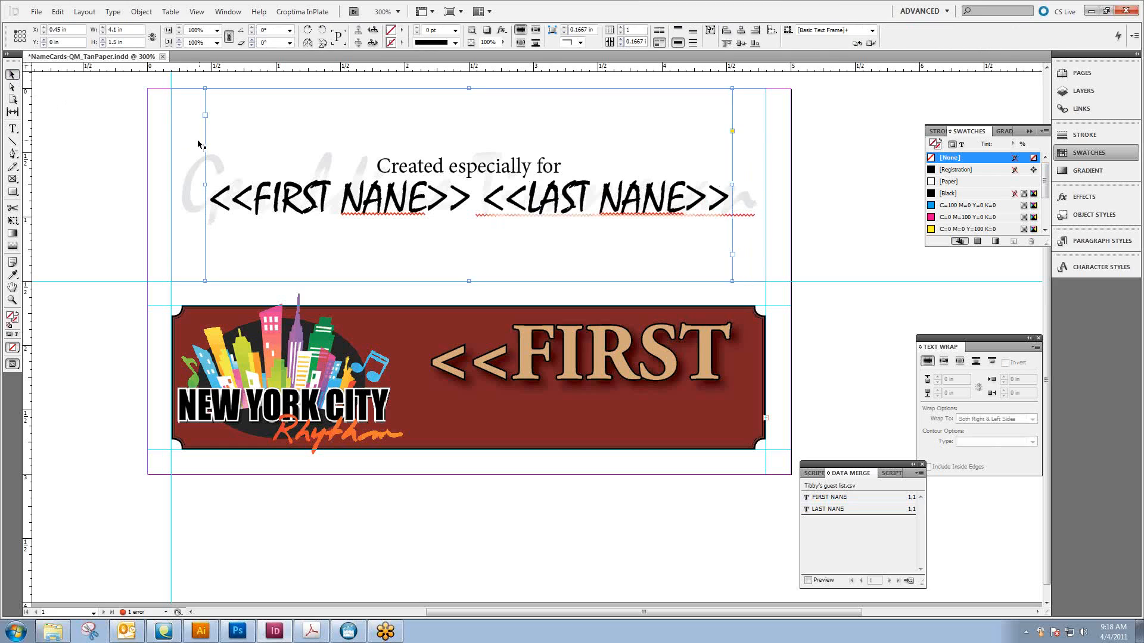
Replace the first and last names in the large gray background text with the FIRST NANE and LAST NANE merge fields
click(13, 128)
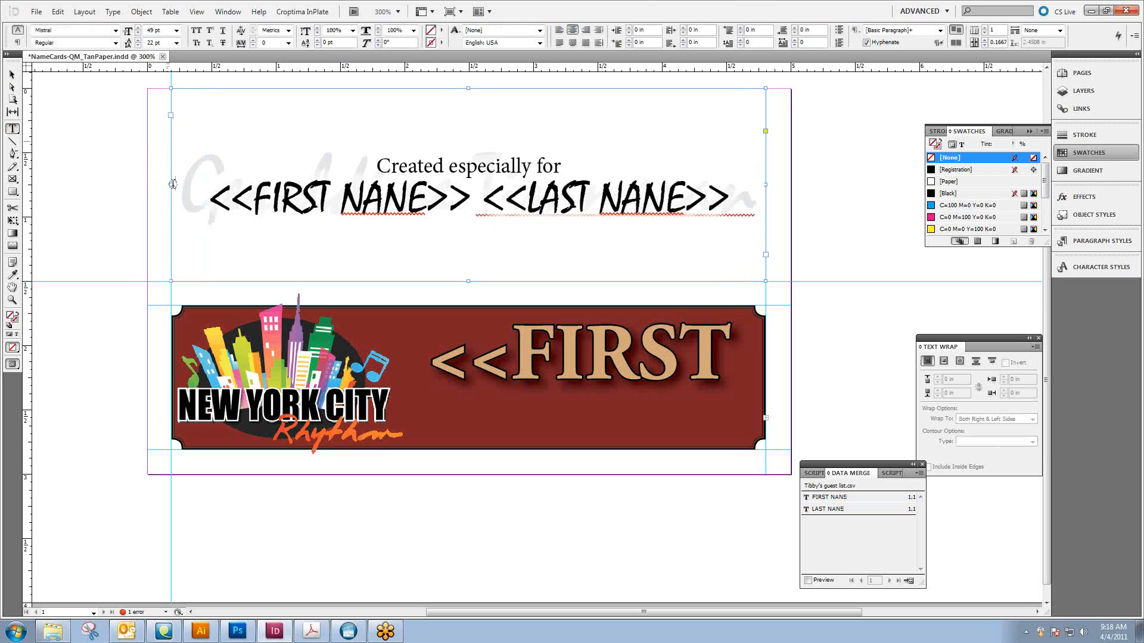
drag(186, 184, 450, 190)
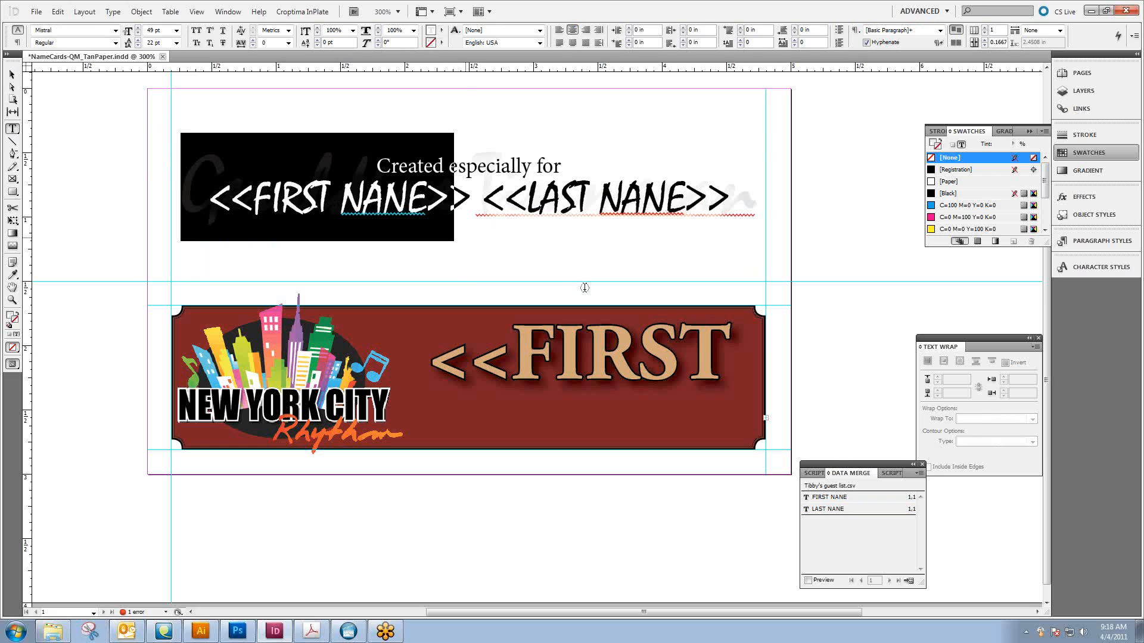
click(821, 500)
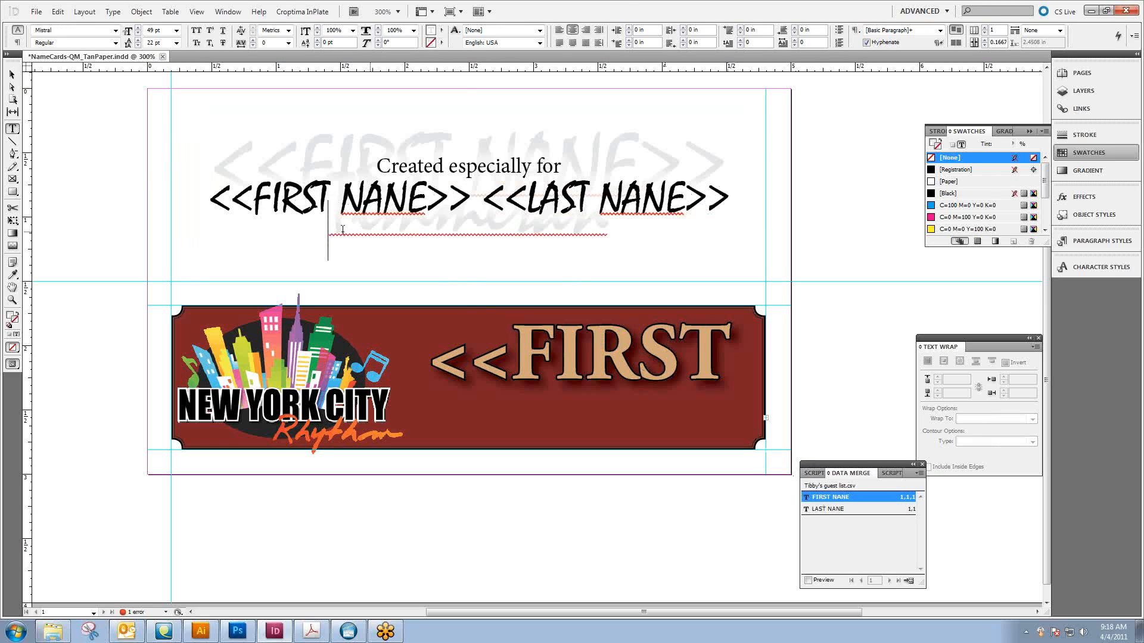
drag(331, 233, 614, 236)
click(833, 510)
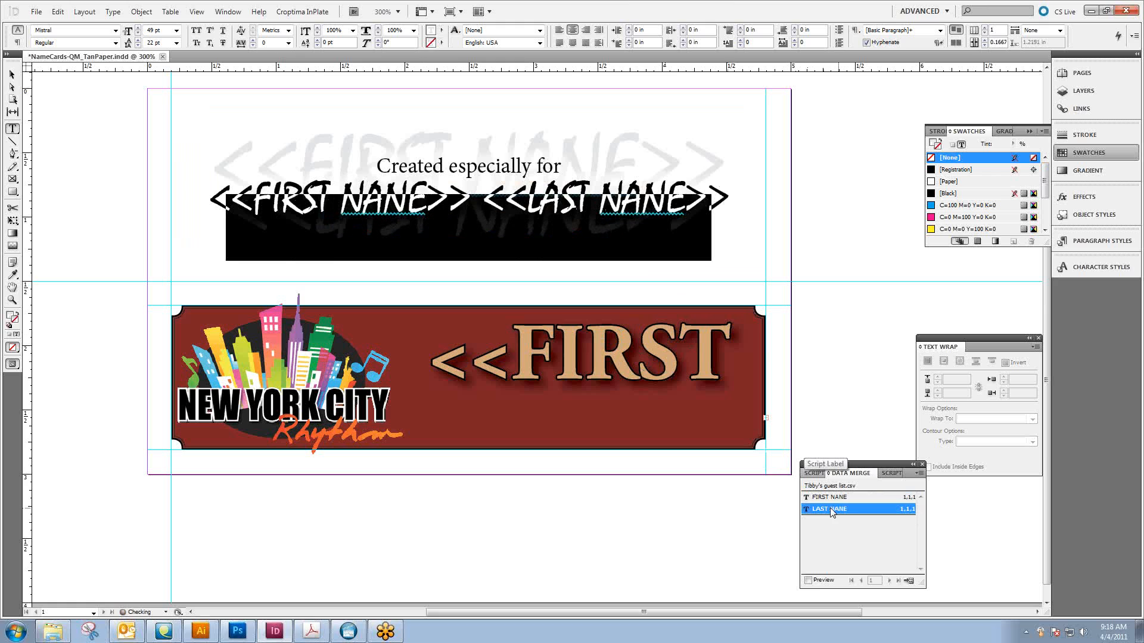
click(12, 76)
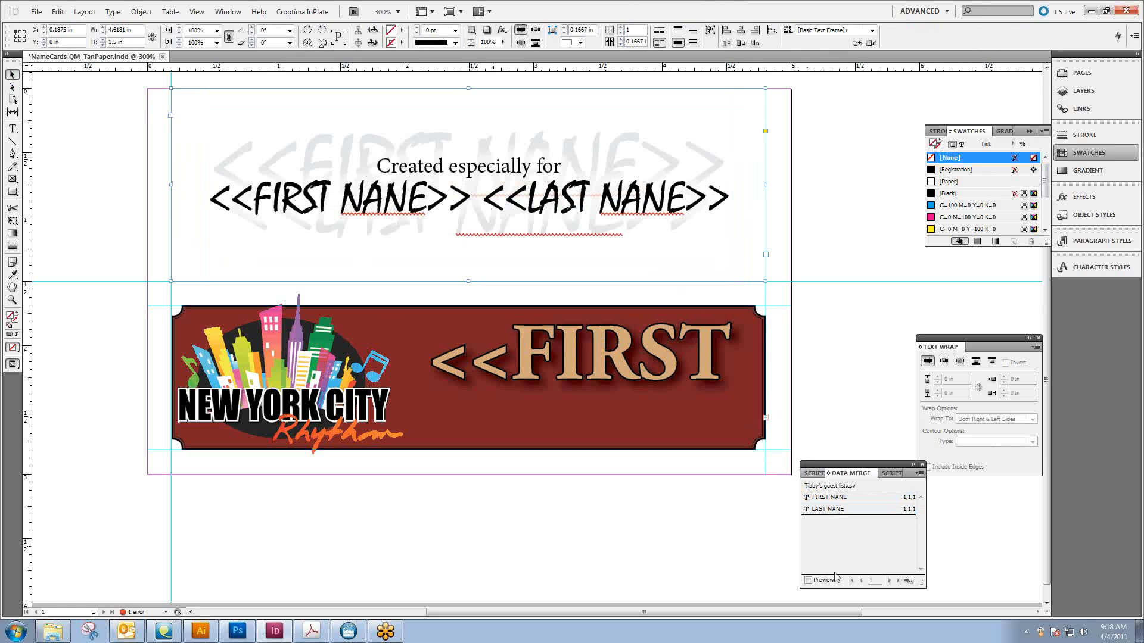
Preview the merged data in all three name texts and step through the guest records to record 7
click(808, 580)
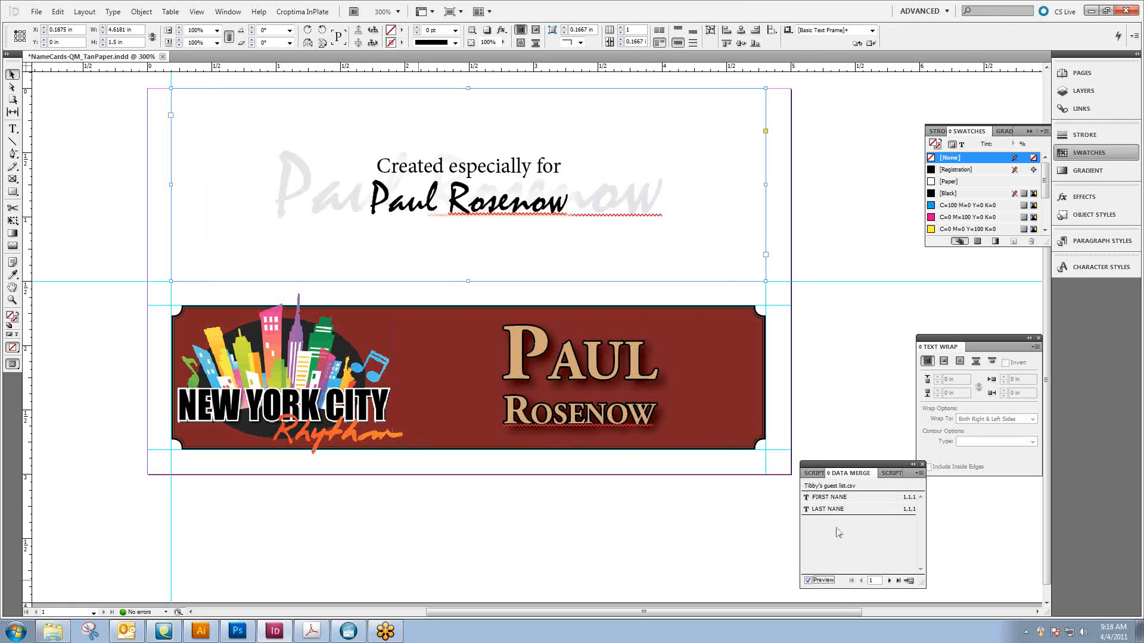
click(888, 580)
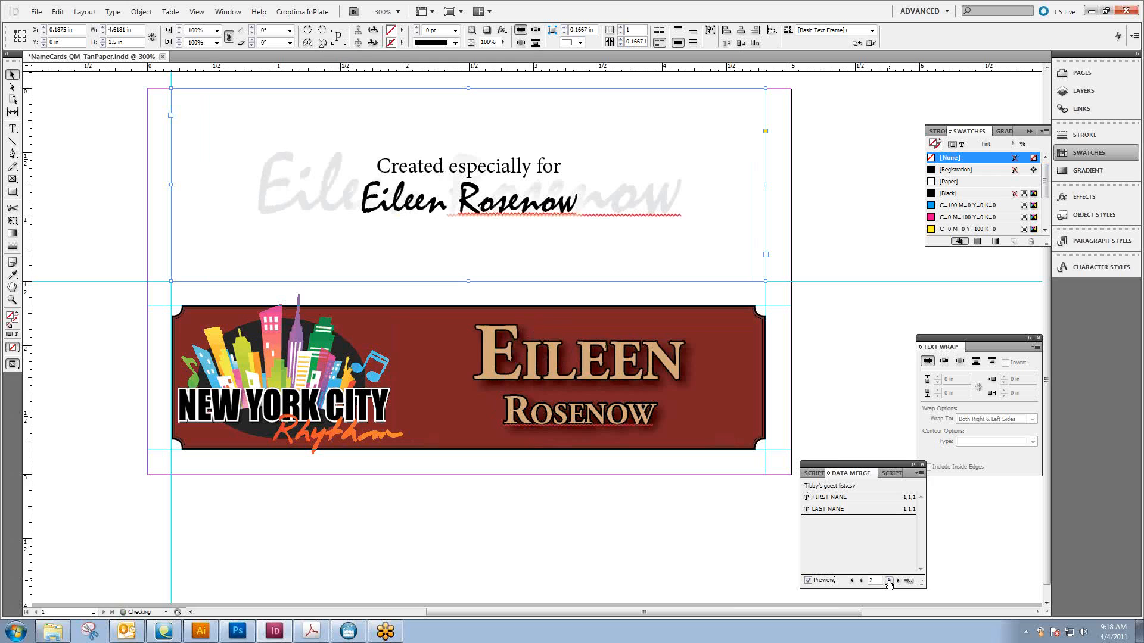
click(888, 580)
click(888, 580)
click(888, 580)
click(888, 580)
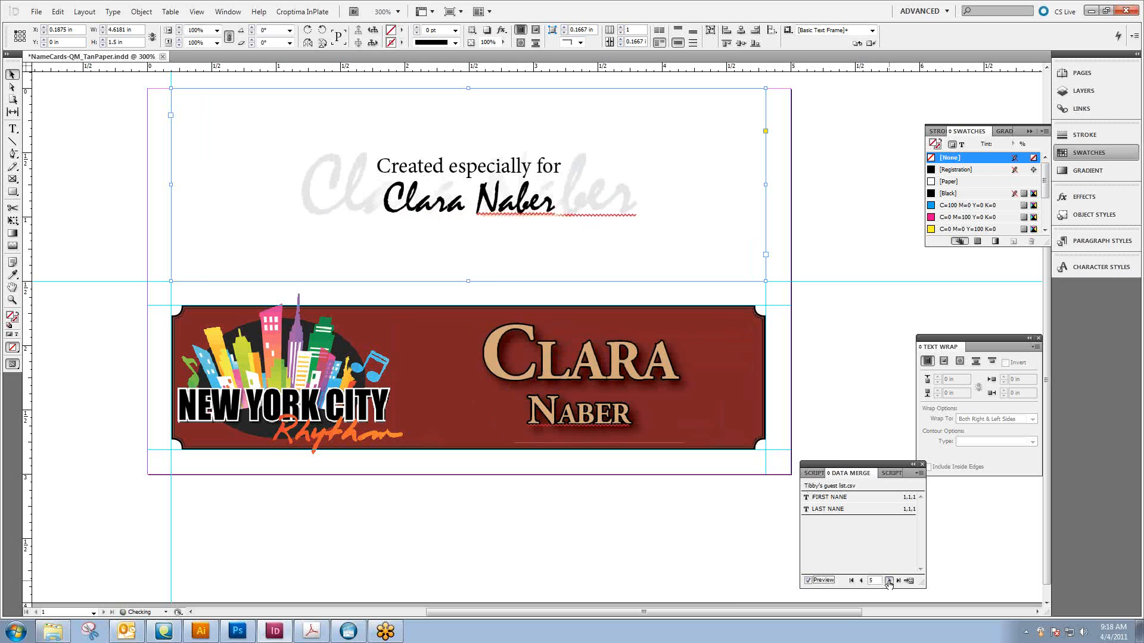
click(888, 580)
click(888, 581)
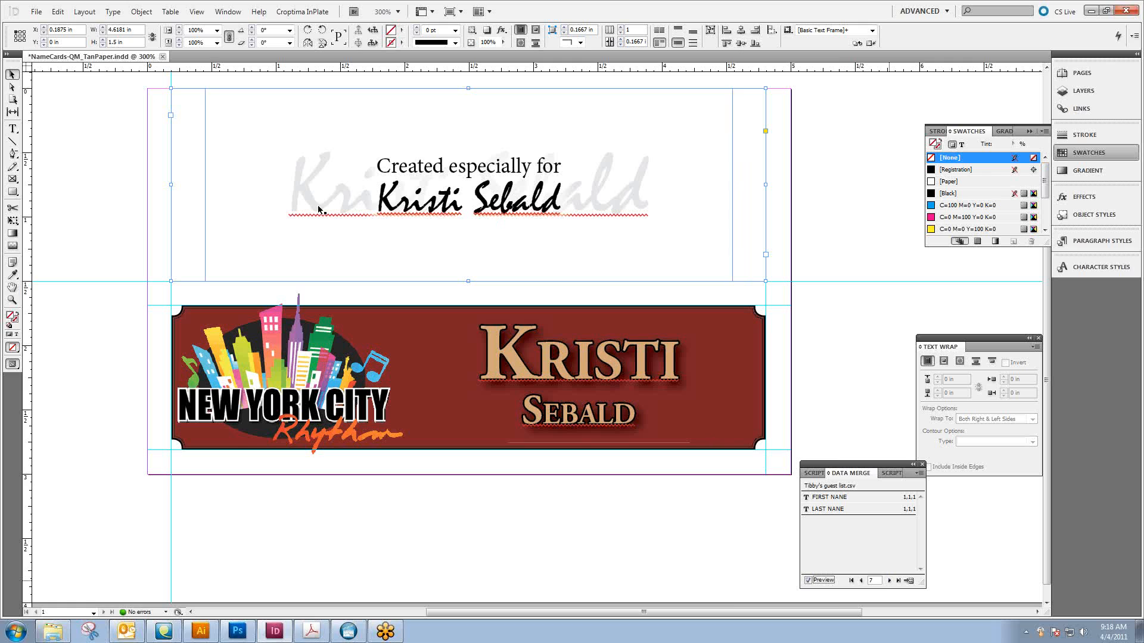
Move the black and gray name text frames apart on the white half of the card, and undo the moves
click(42, 97)
drag(291, 173, 524, 198)
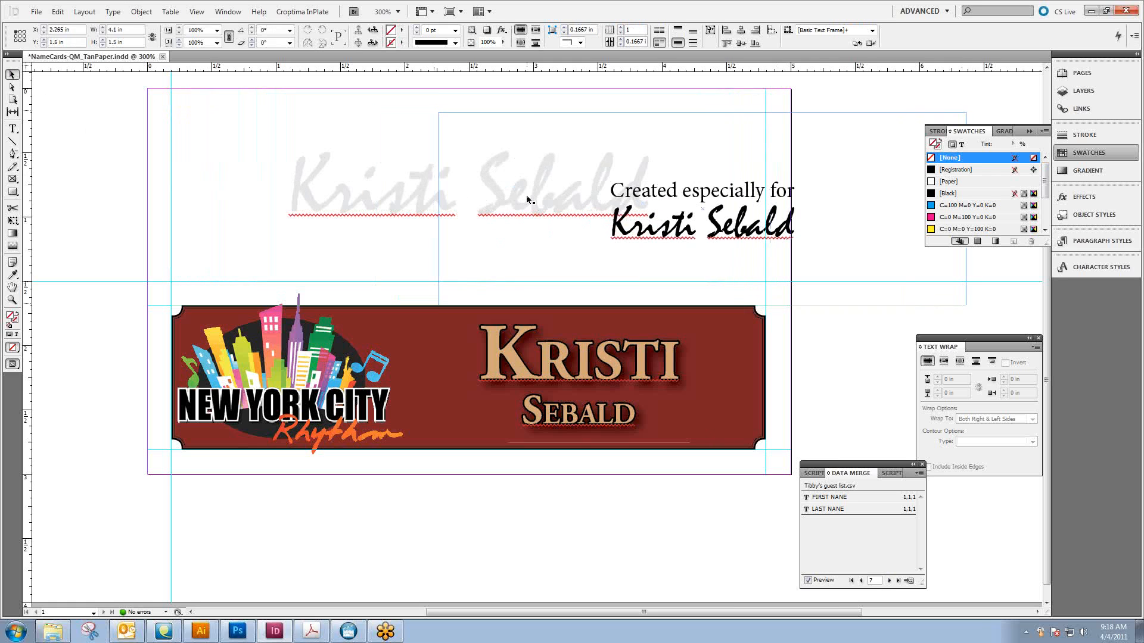
drag(341, 181, 162, 182)
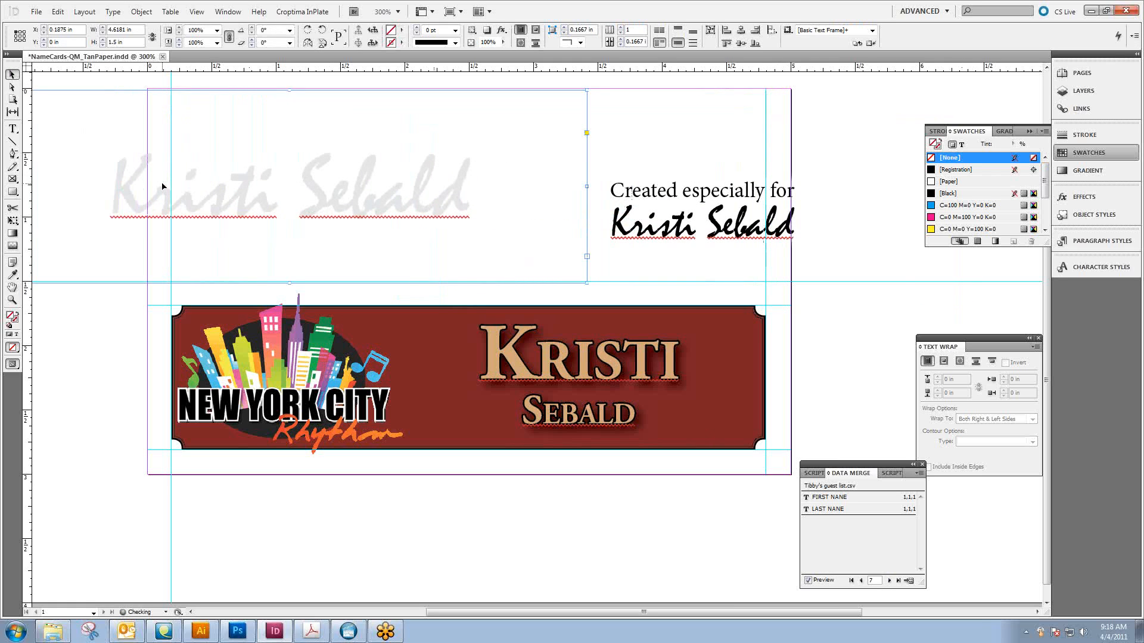
key(ctrl+z)
key(ctrl+z)
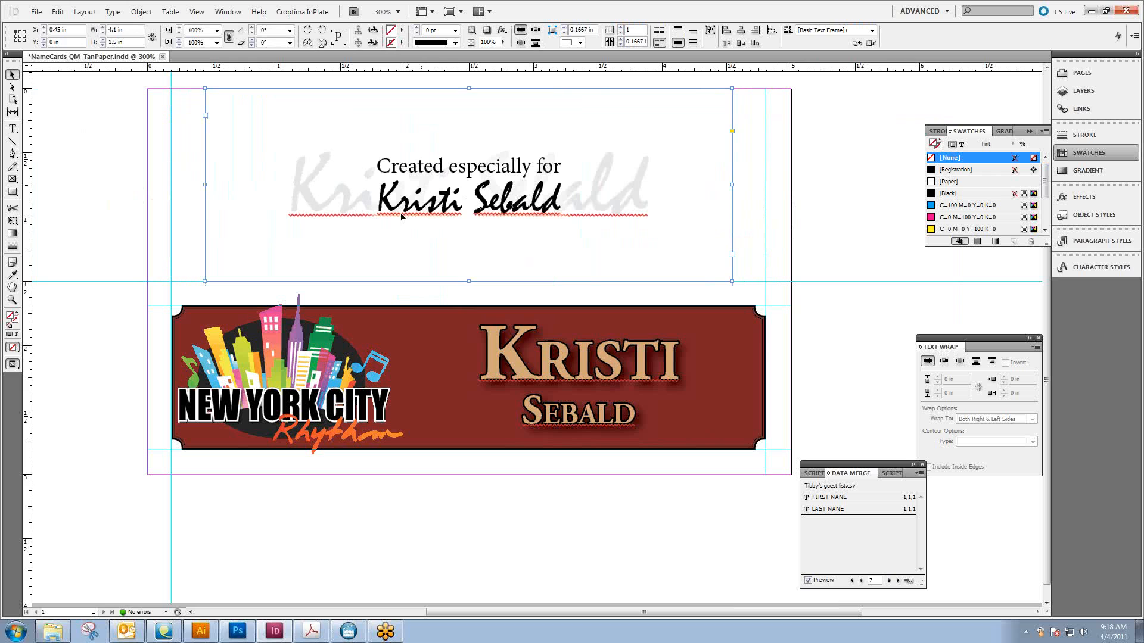
drag(474, 210, 518, 210)
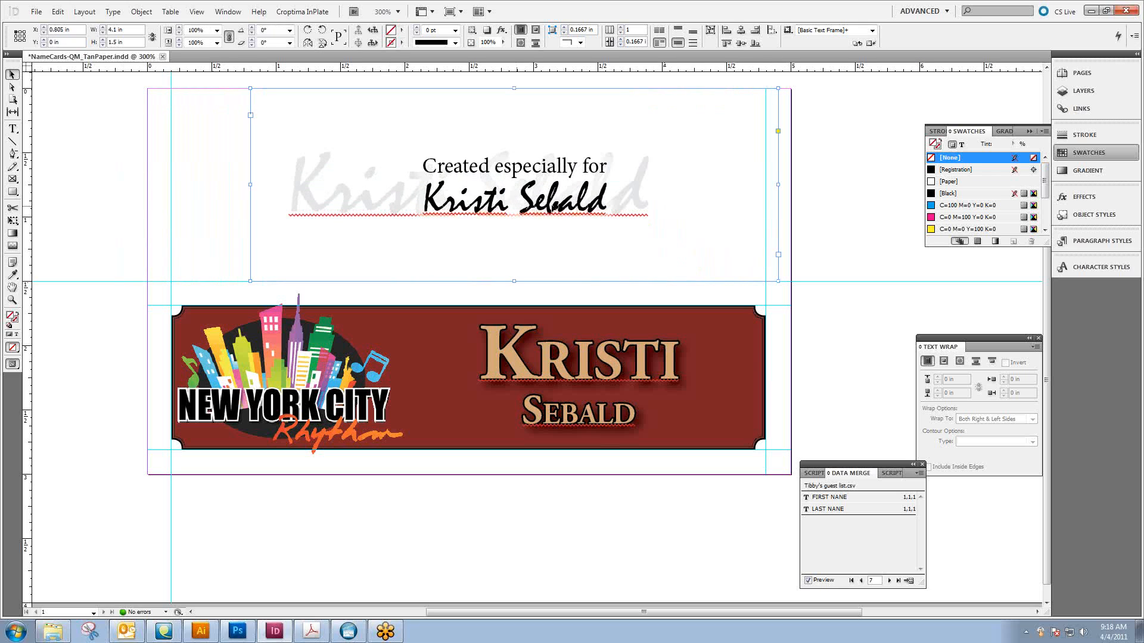
key(ctrl+z)
key(ctrl+z)
key(ctrl+z)
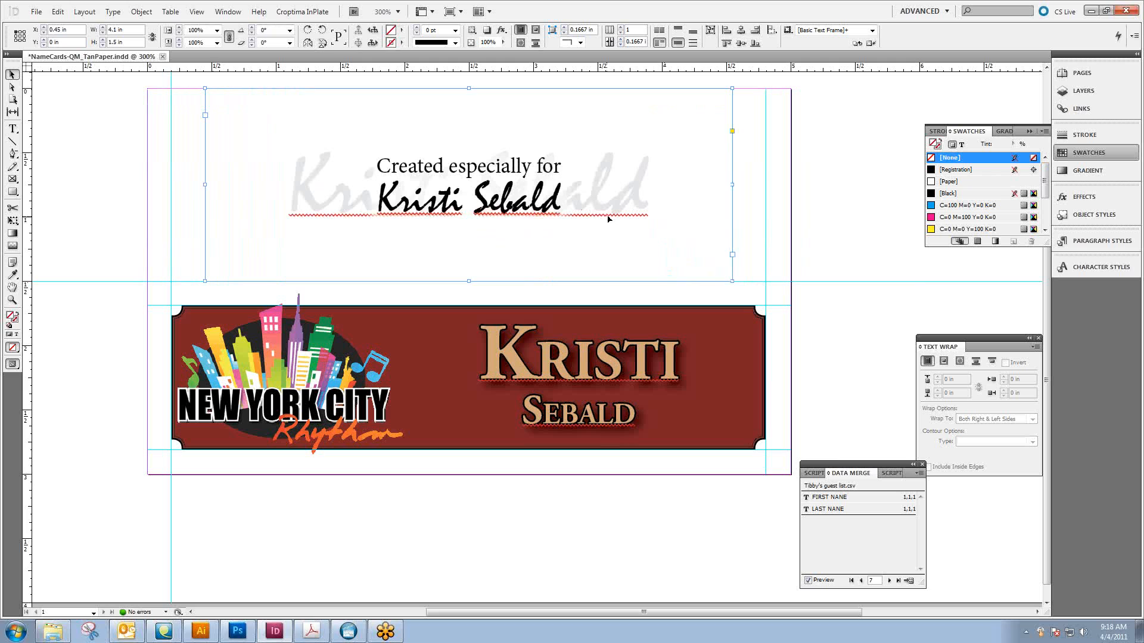
Step the merged preview forward through the guest records to record 19 and back to record 17
click(888, 580)
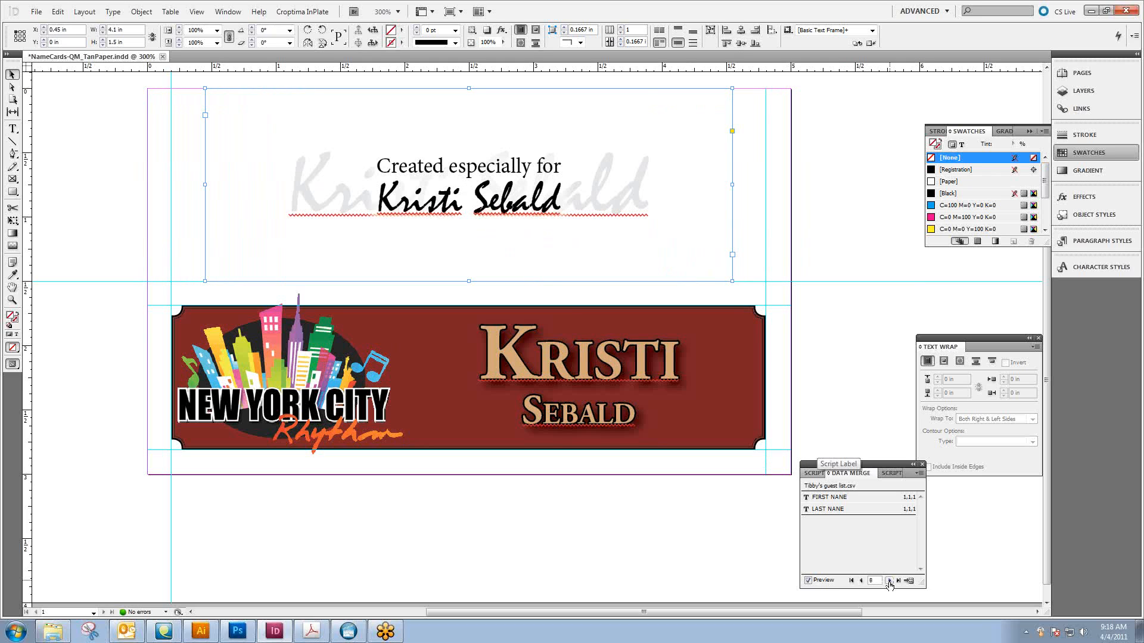
click(889, 581)
click(889, 581)
click(889, 581)
click(889, 580)
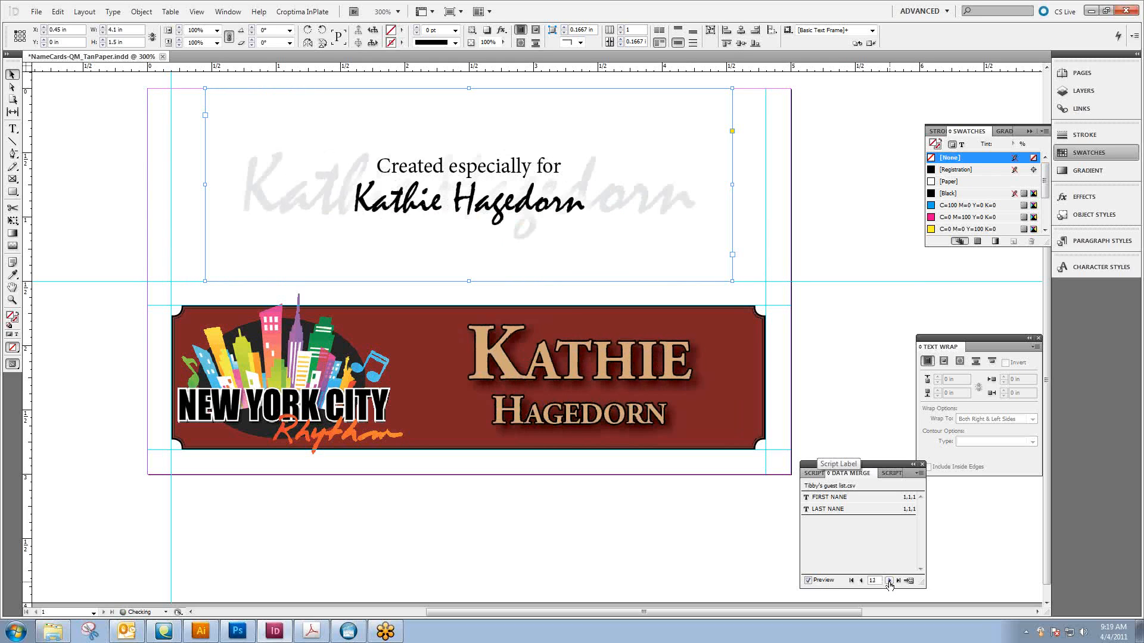
click(889, 580)
click(889, 581)
click(888, 580)
click(889, 580)
click(888, 581)
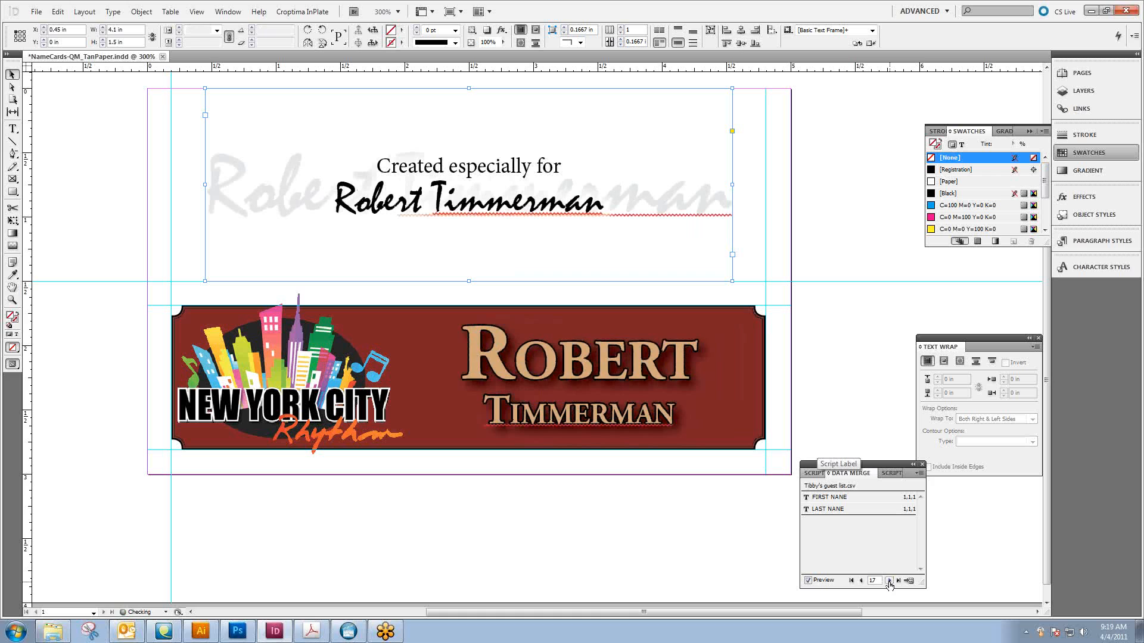
click(889, 581)
click(888, 581)
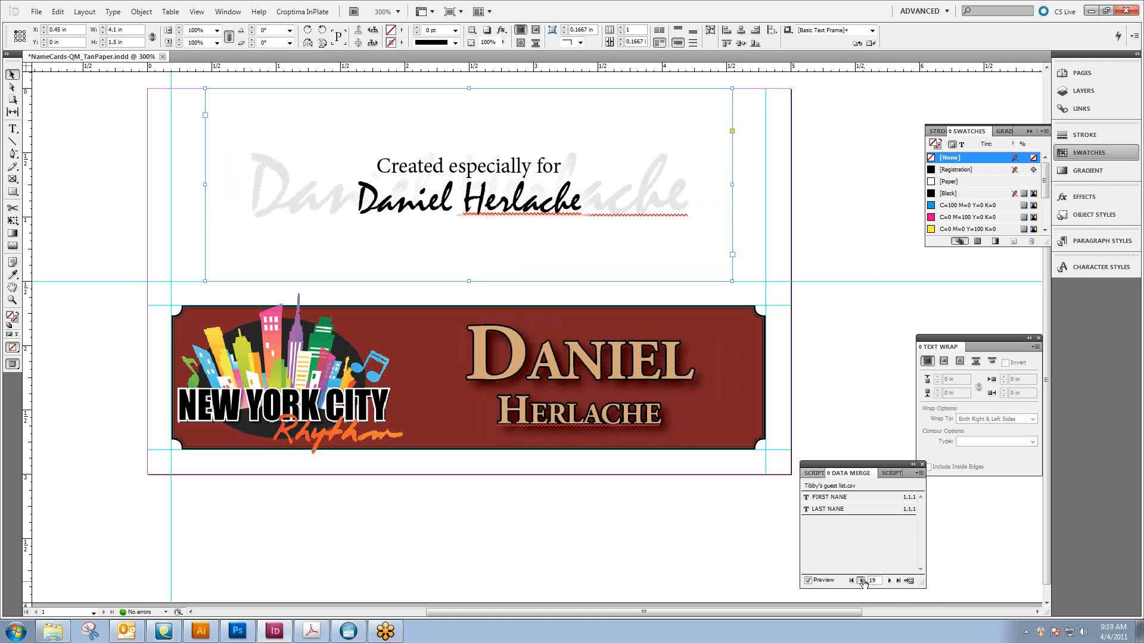
click(861, 581)
click(862, 580)
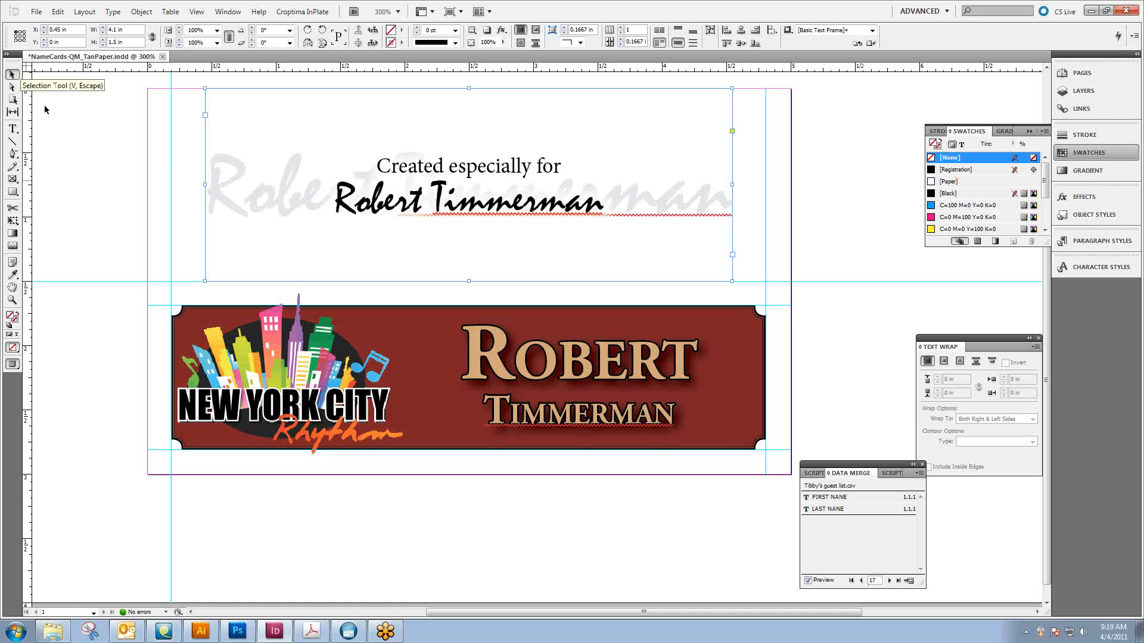
Show the document's pages, step the merged preview from record 17 on to record 31, and return to the first record
click(91, 129)
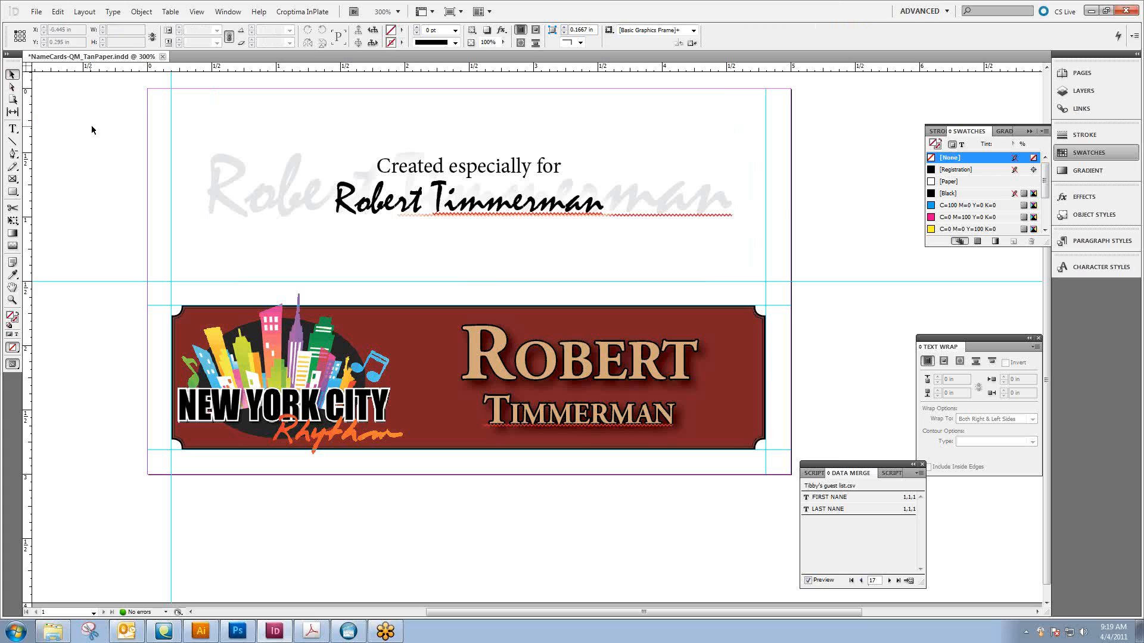
click(1067, 76)
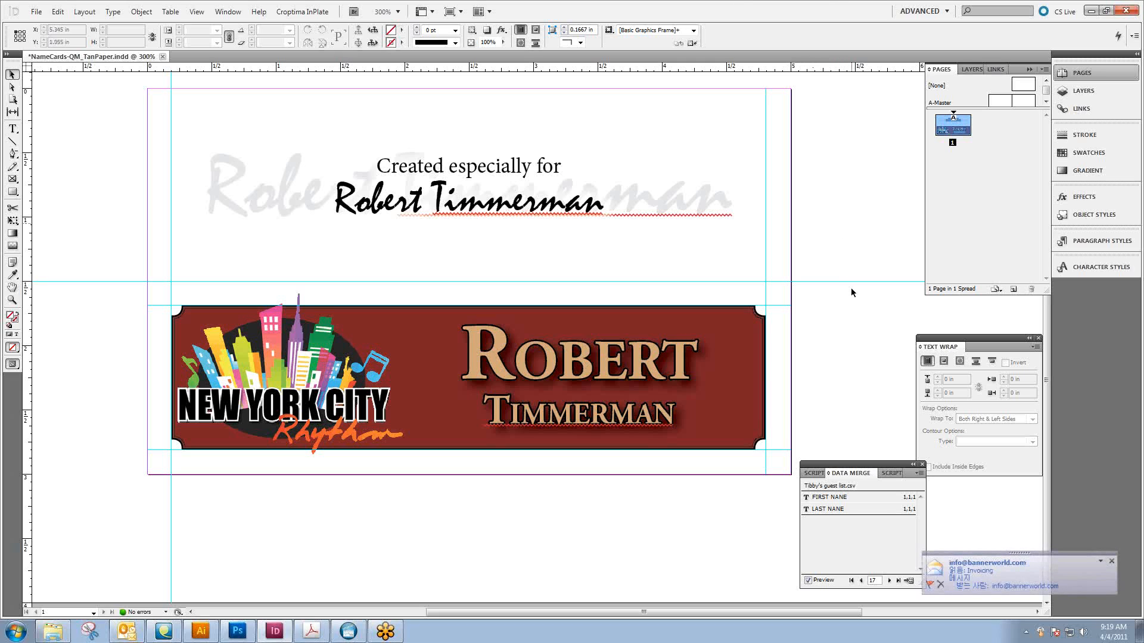
click(888, 580)
click(888, 580)
click(888, 580)
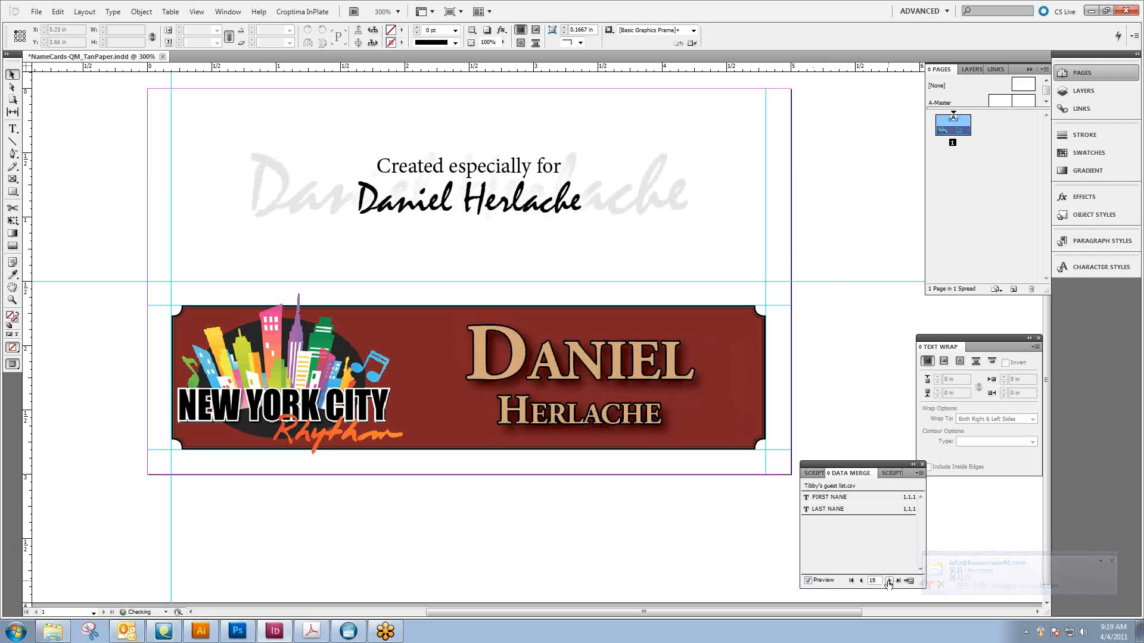
click(889, 580)
click(888, 580)
click(888, 580)
click(889, 580)
click(889, 580)
click(889, 580)
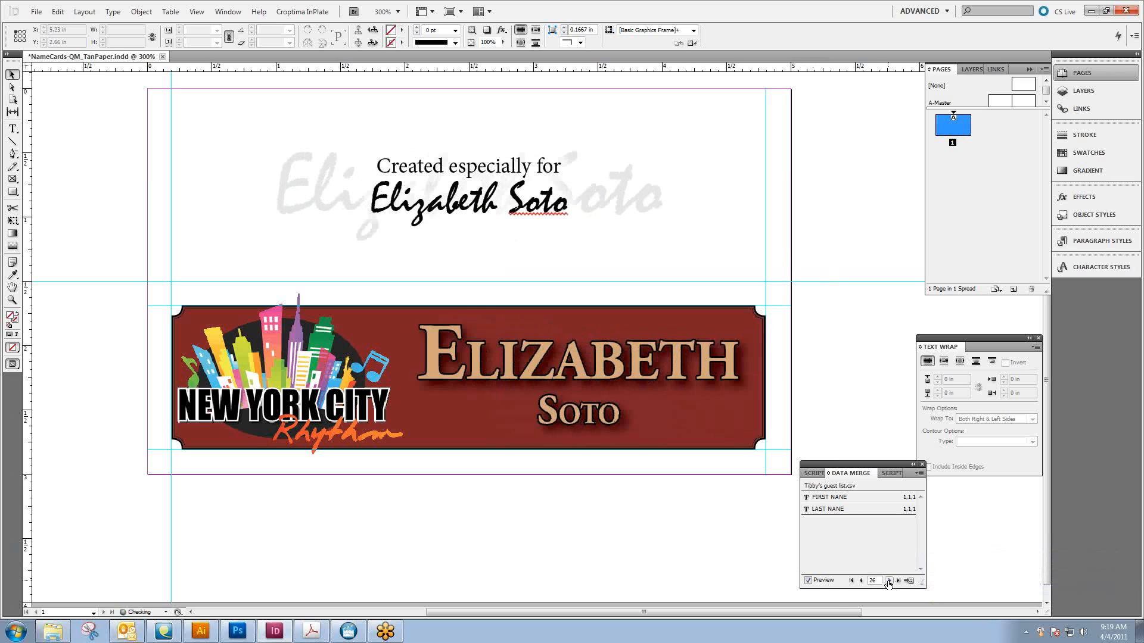
click(888, 580)
click(888, 581)
click(889, 580)
click(889, 580)
click(888, 581)
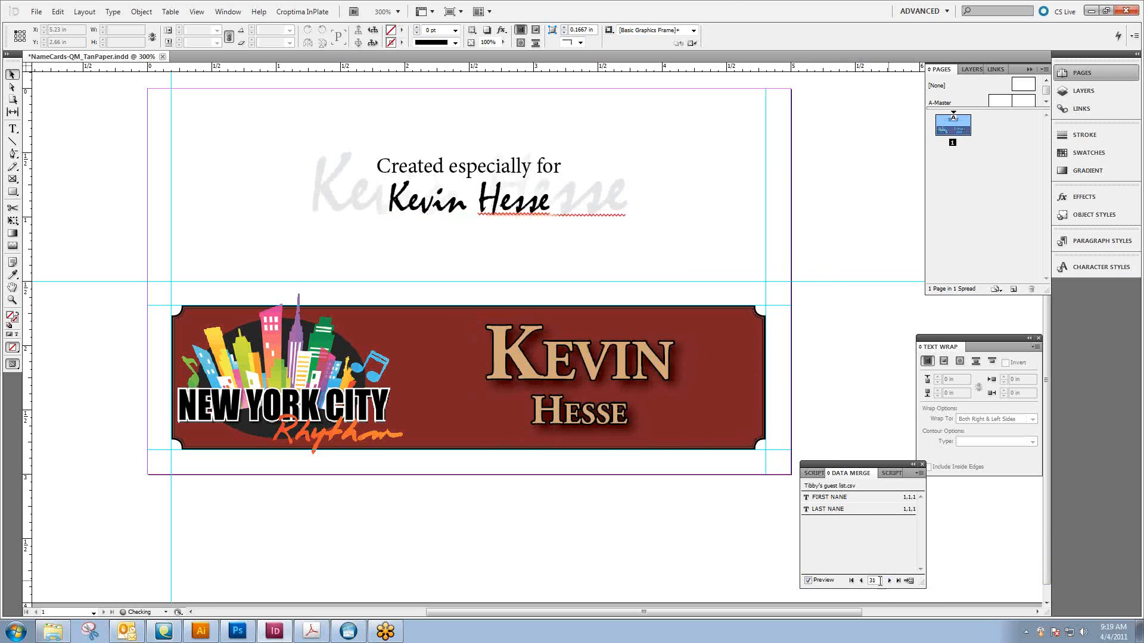
click(852, 580)
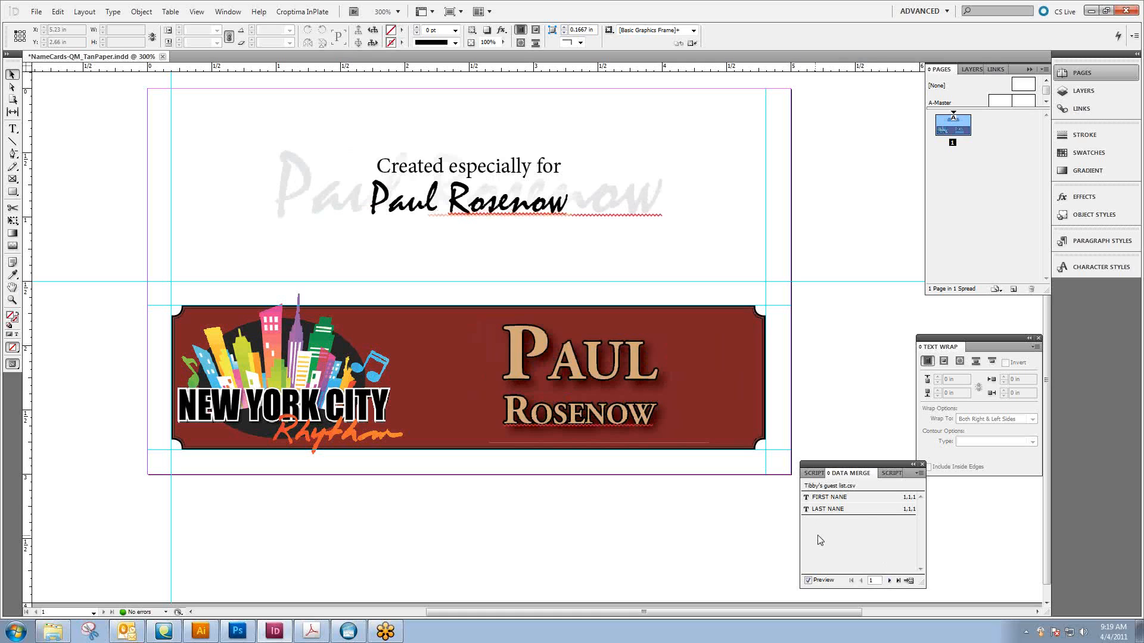
Start creating a merged document from single record 5 and check the multiple record layout settings
click(908, 583)
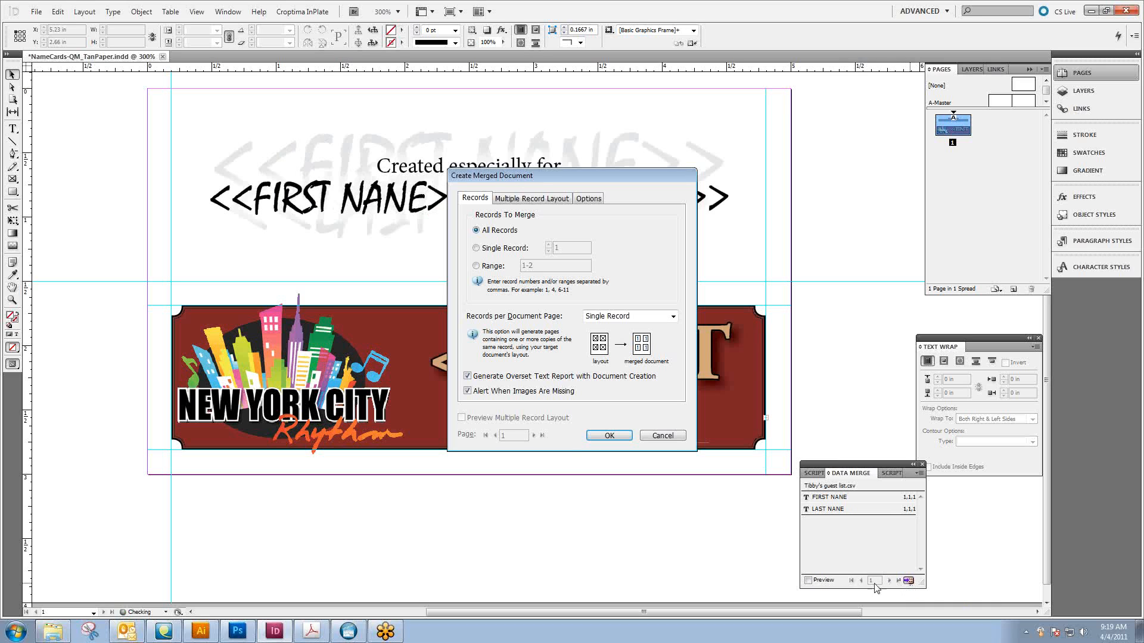
drag(601, 174, 688, 192)
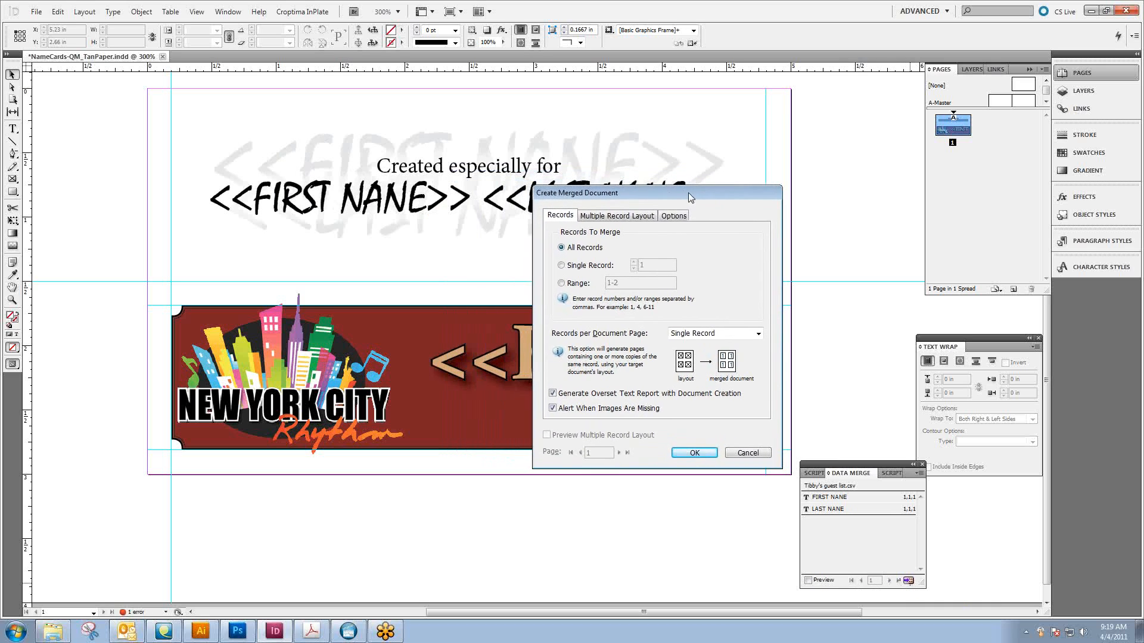
click(588, 268)
click(710, 334)
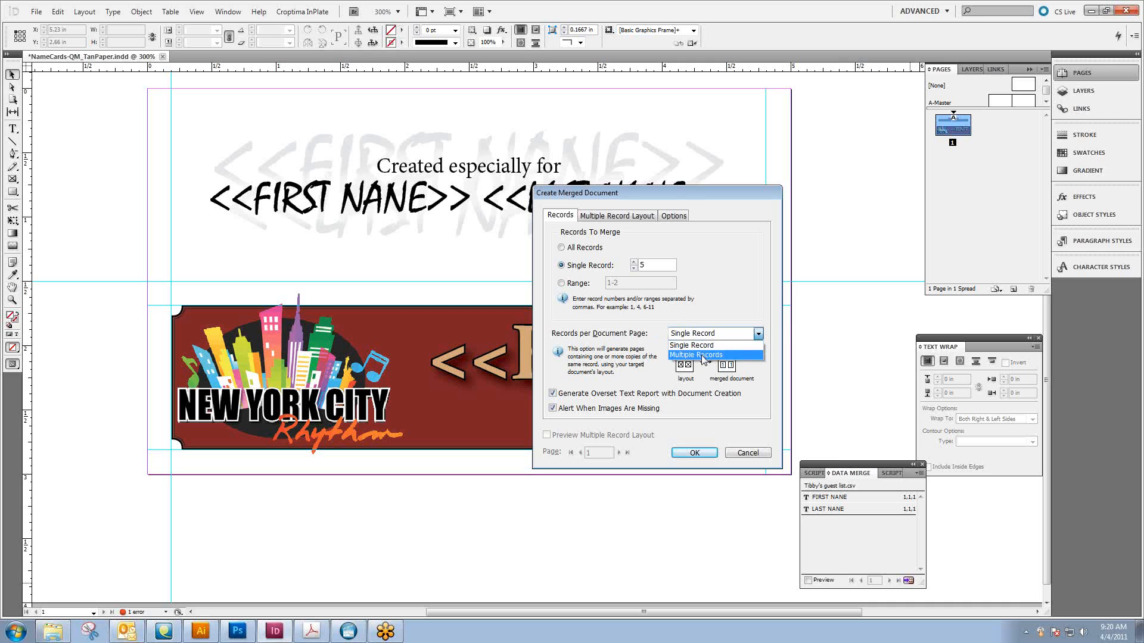
click(623, 356)
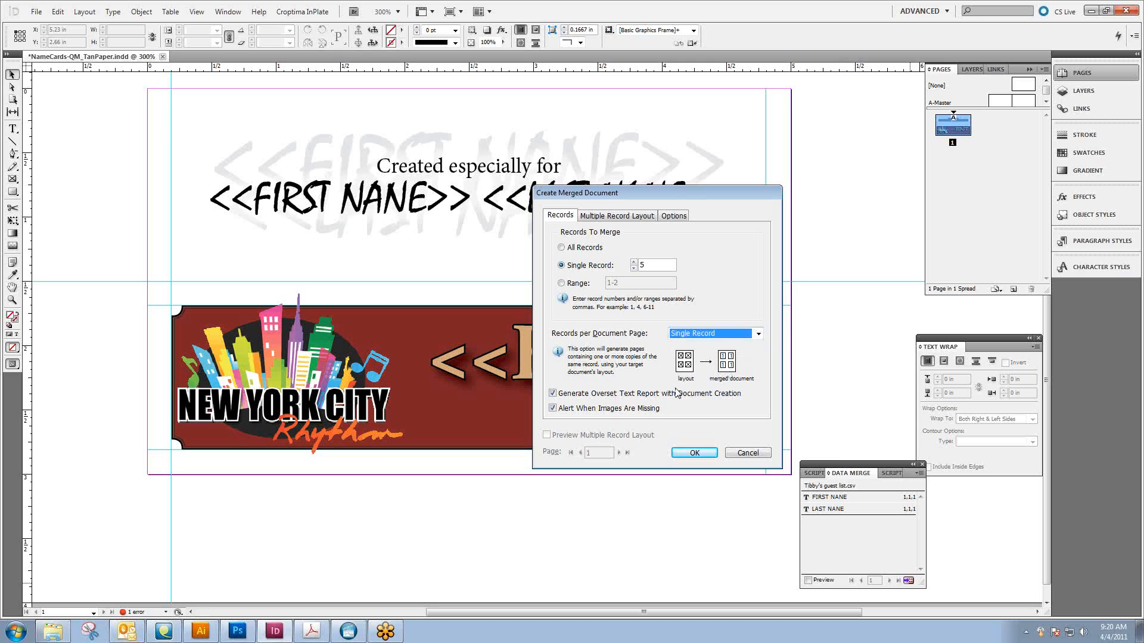
click(624, 221)
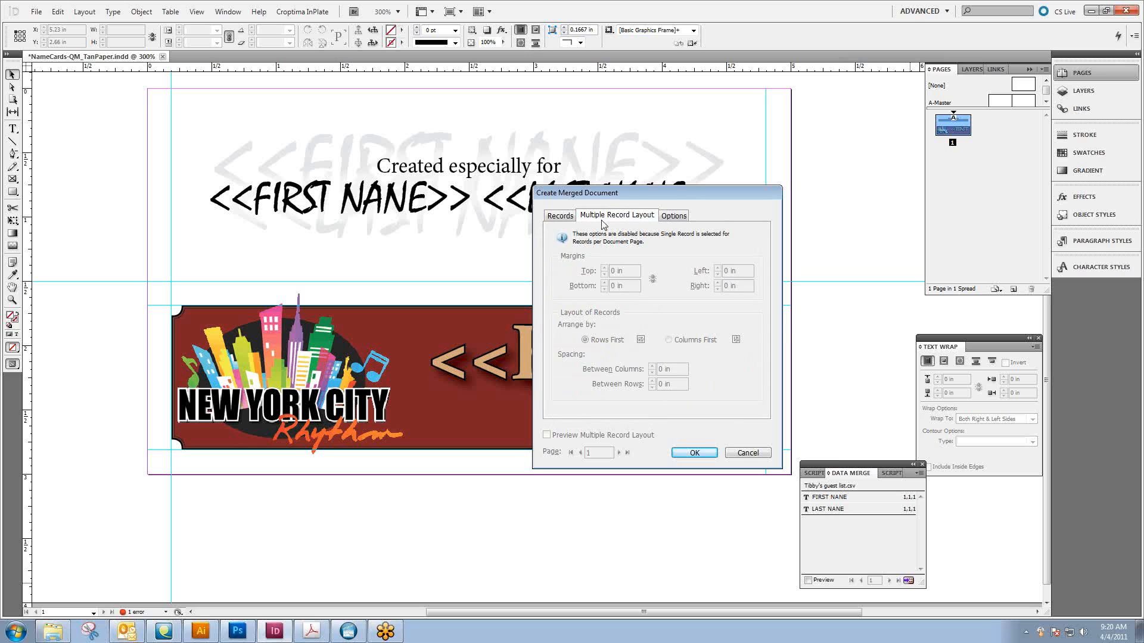
click(560, 218)
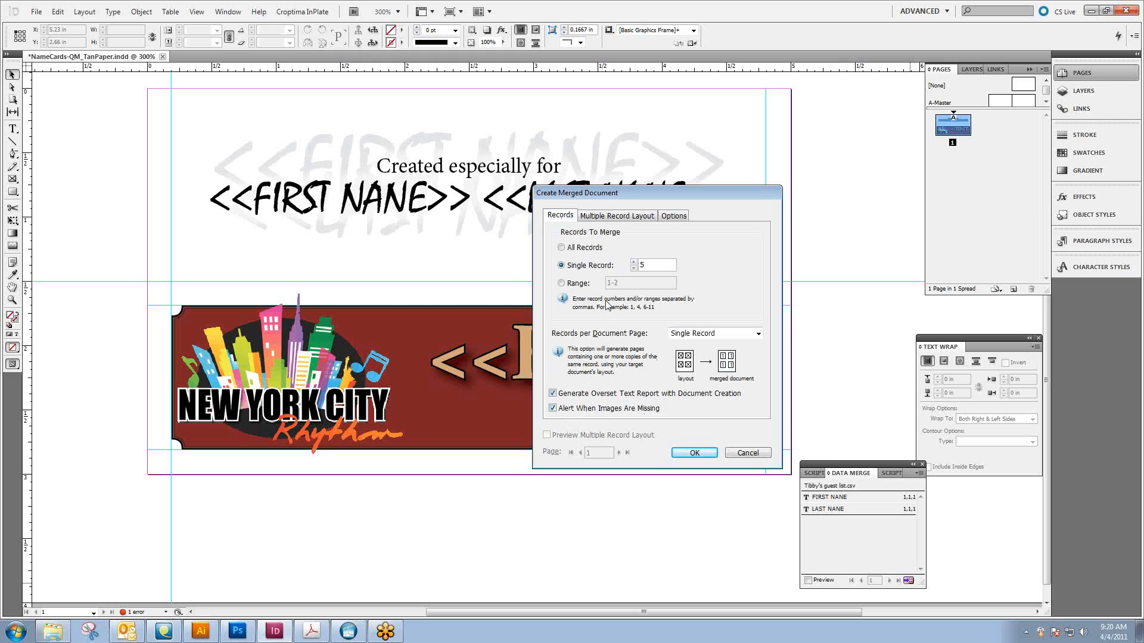
Switch the records per document page to Multiple Records and back to Single Record
click(713, 335)
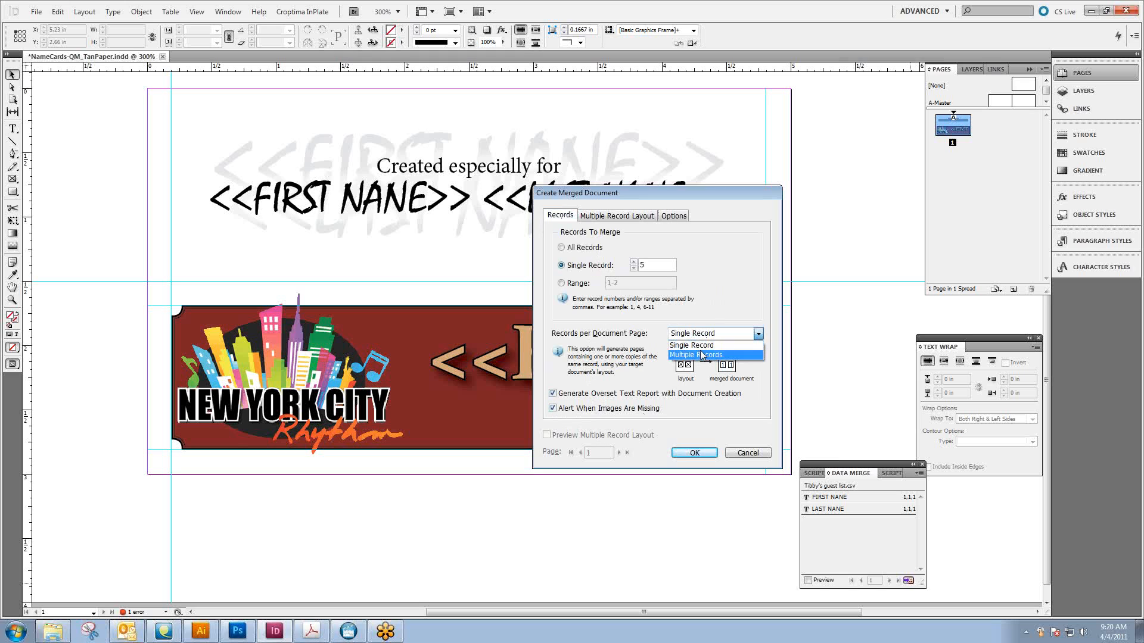
click(732, 351)
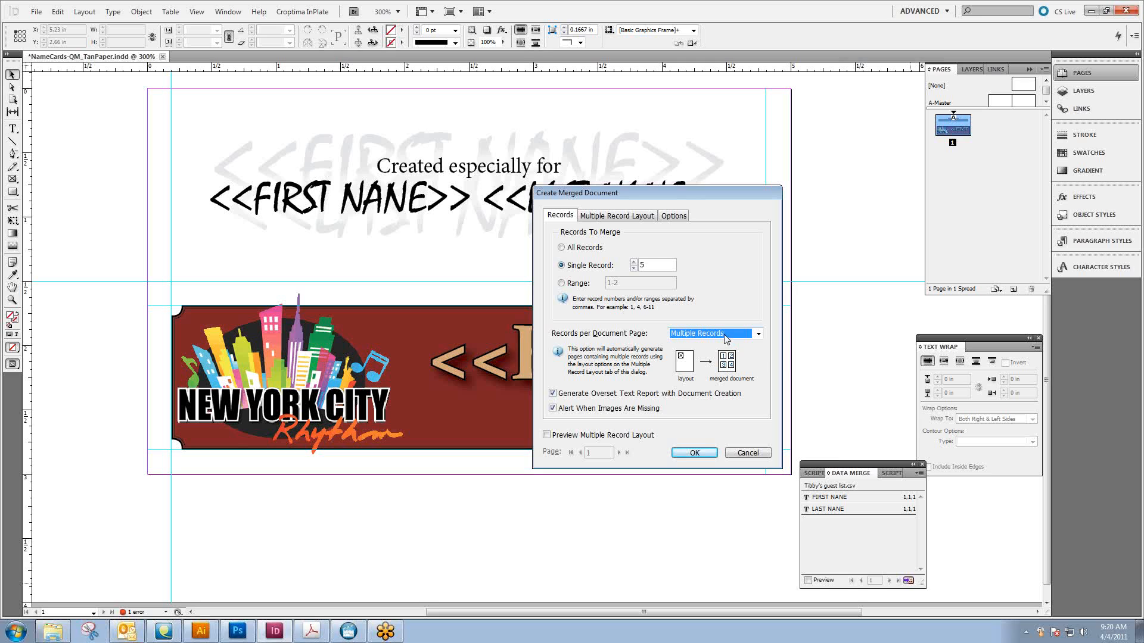
click(725, 335)
click(724, 344)
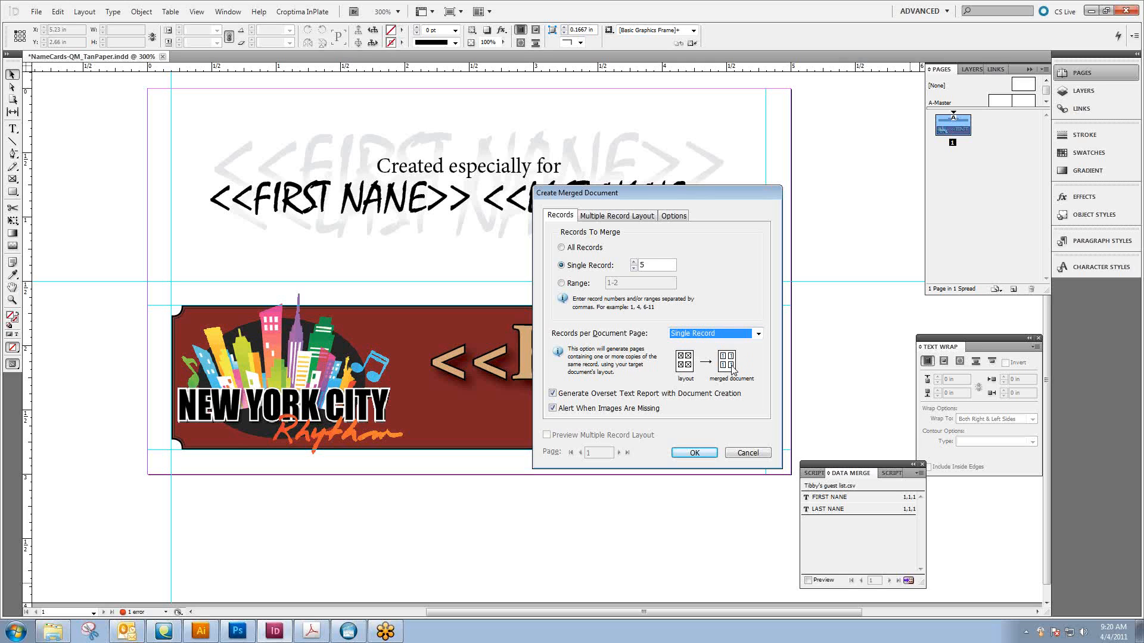
Set the records per document page to Multiple Records and keep the missing-images alert on
mouse_move(687, 196)
mouse_down()
mouse_move(805, 198)
mouse_move(683, 198)
mouse_up()
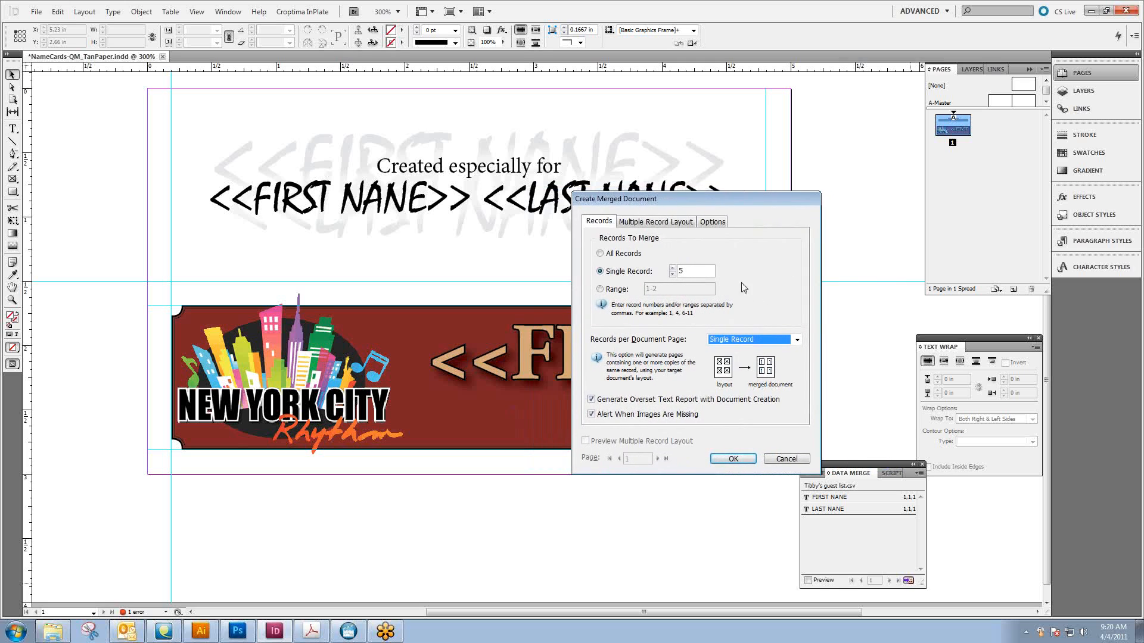
click(750, 340)
click(747, 355)
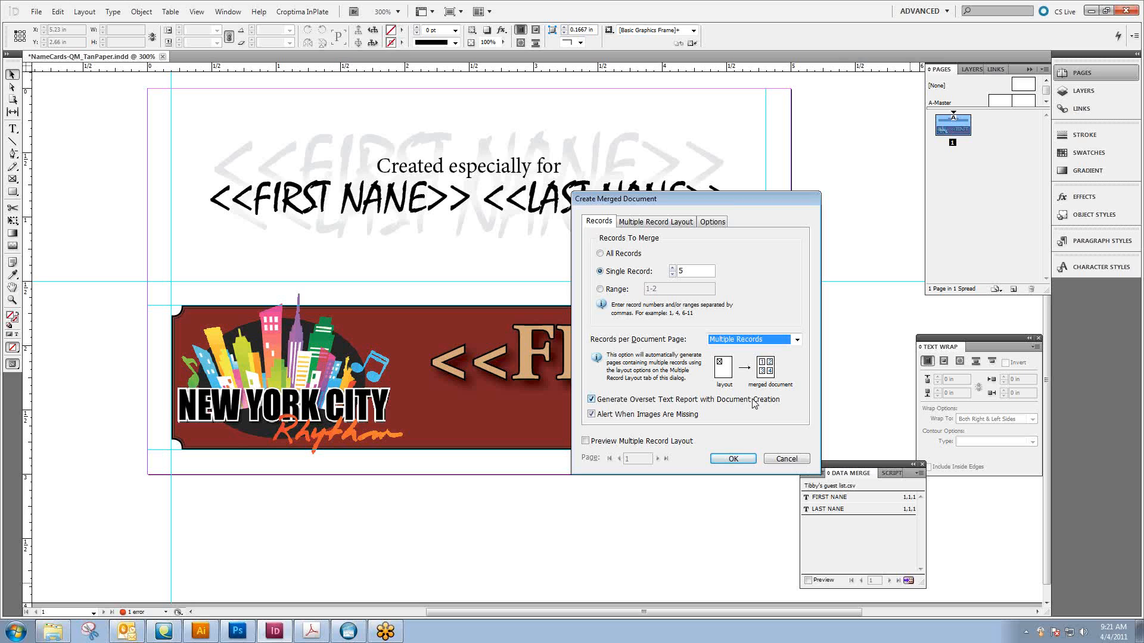
drag(685, 198, 249, 227)
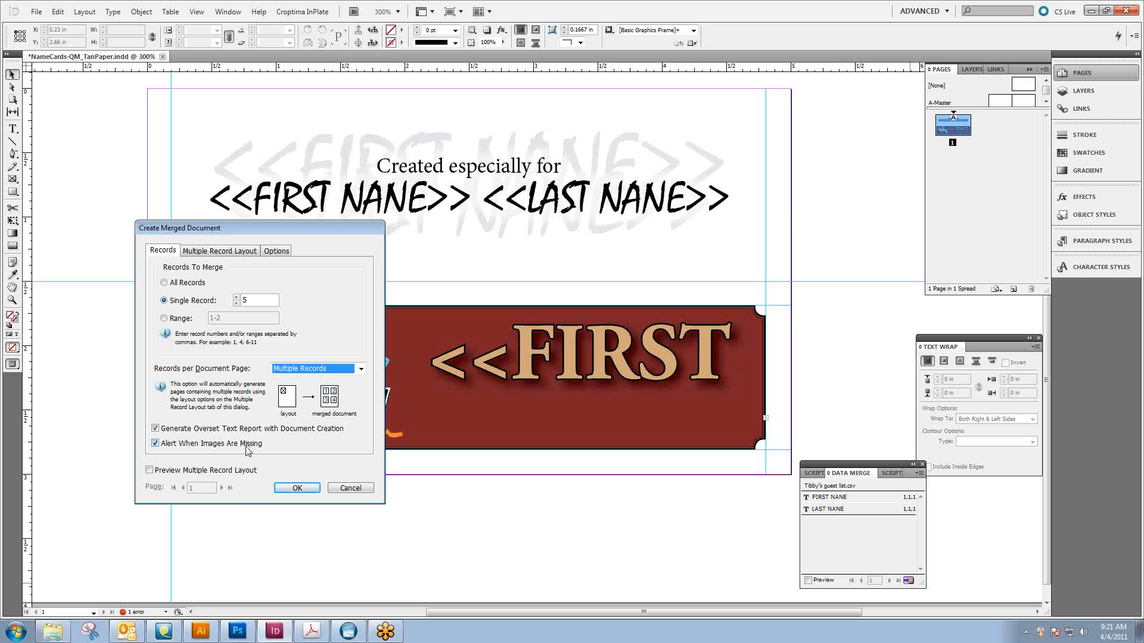
click(208, 445)
click(219, 444)
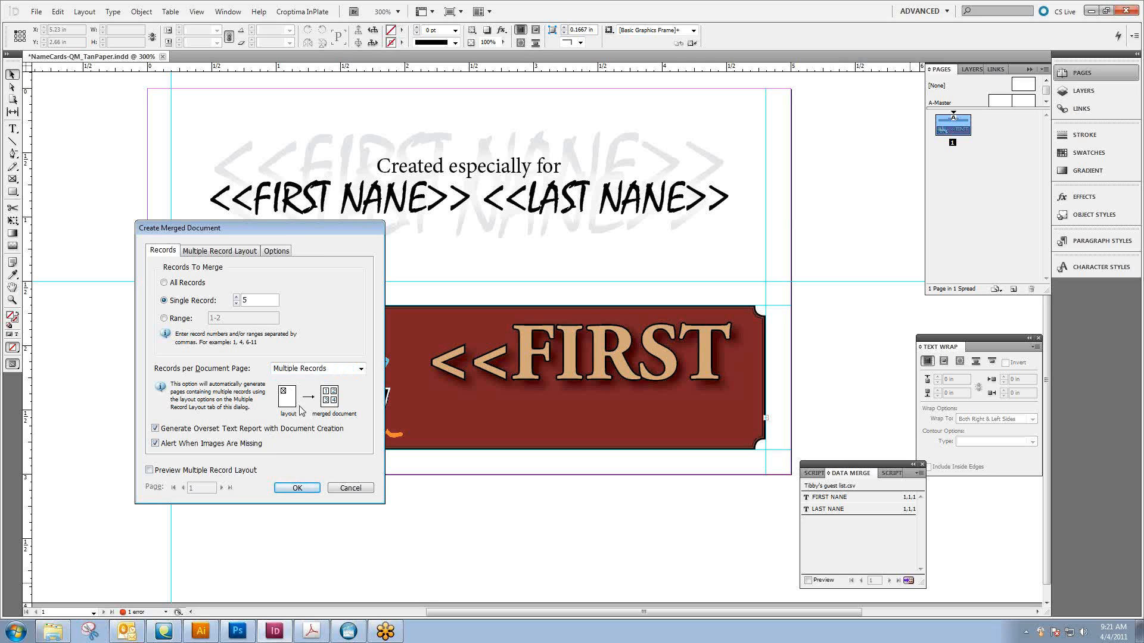
Examine the margin and spacing settings for multiple records and preview the multiple record layout, leaving the preview off
click(218, 251)
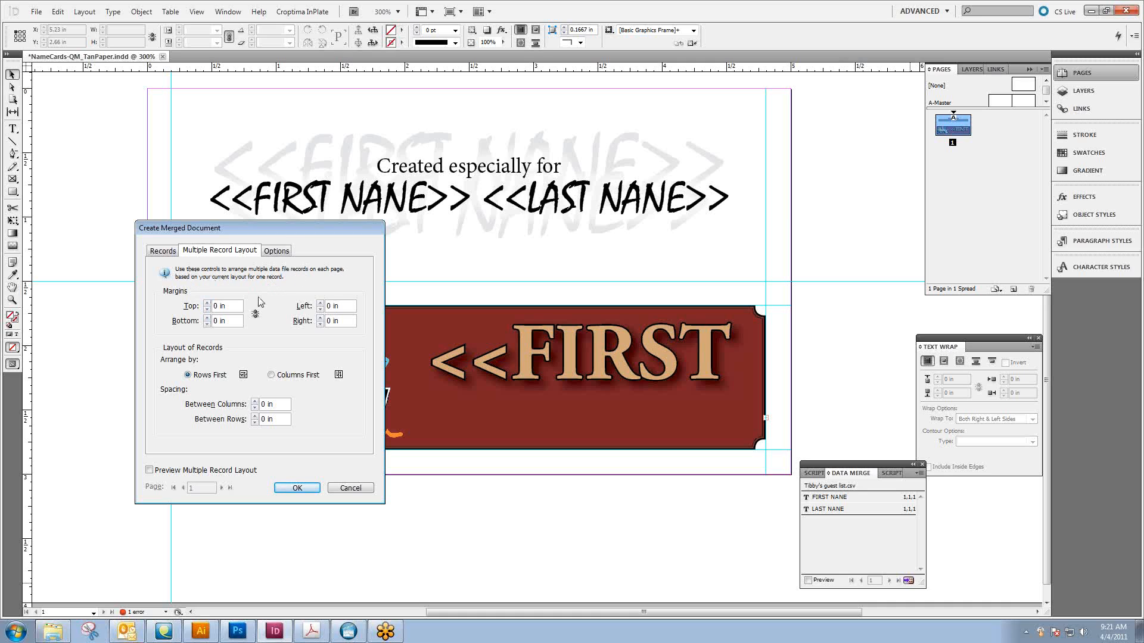
click(207, 303)
click(207, 309)
click(223, 474)
click(223, 474)
click(171, 474)
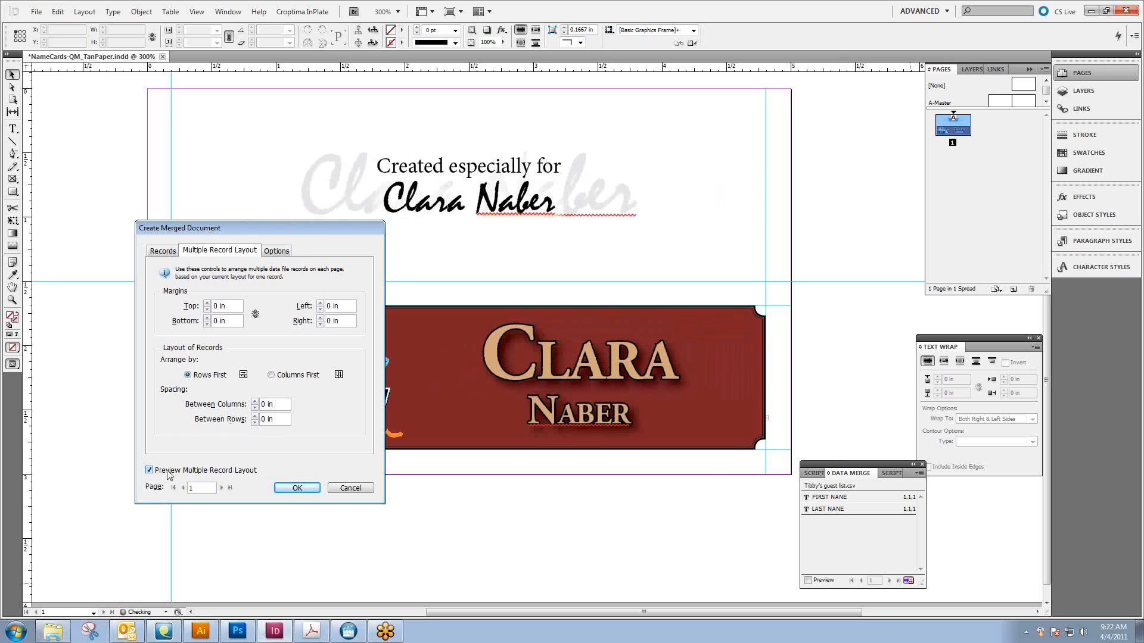
click(172, 474)
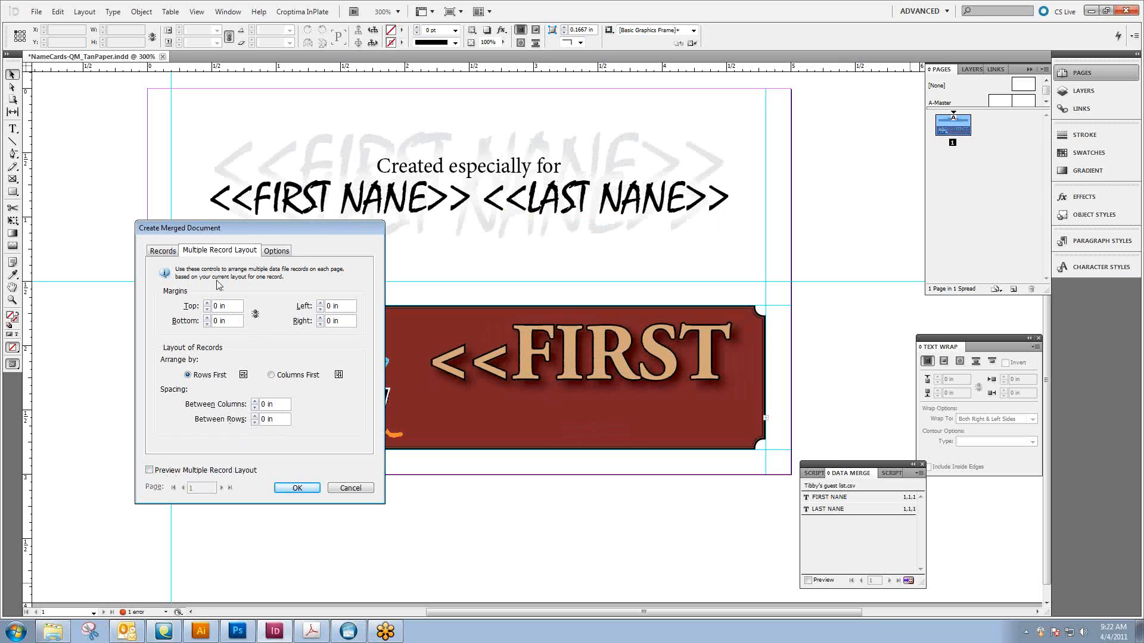
Review the merge's image placement options and set the records per document page to Single Record
click(275, 253)
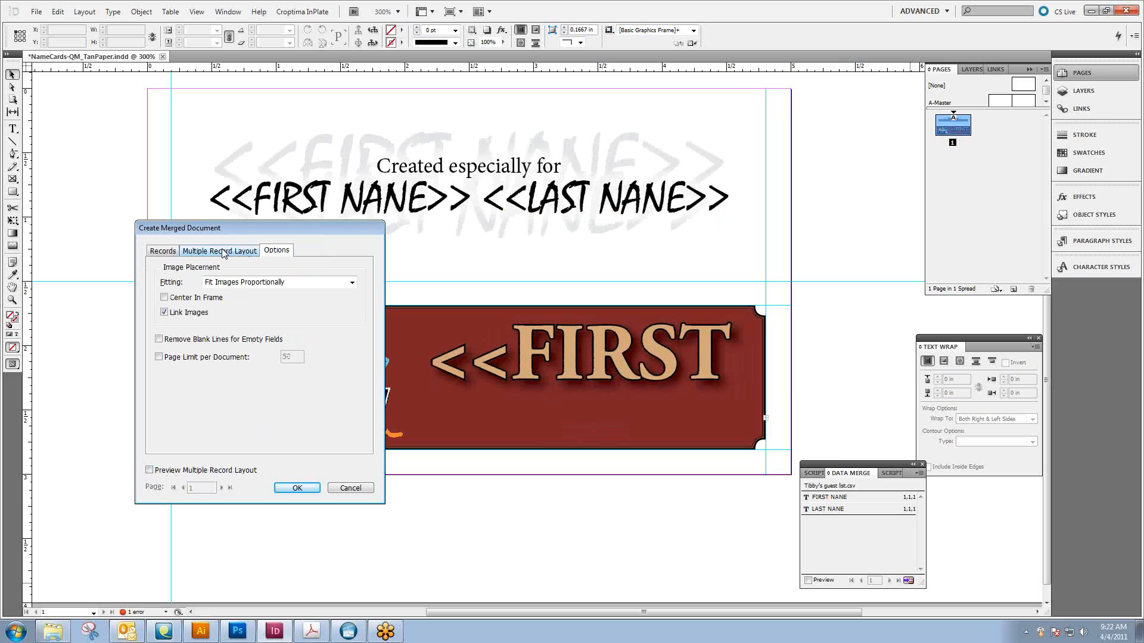
click(222, 251)
click(276, 251)
click(153, 253)
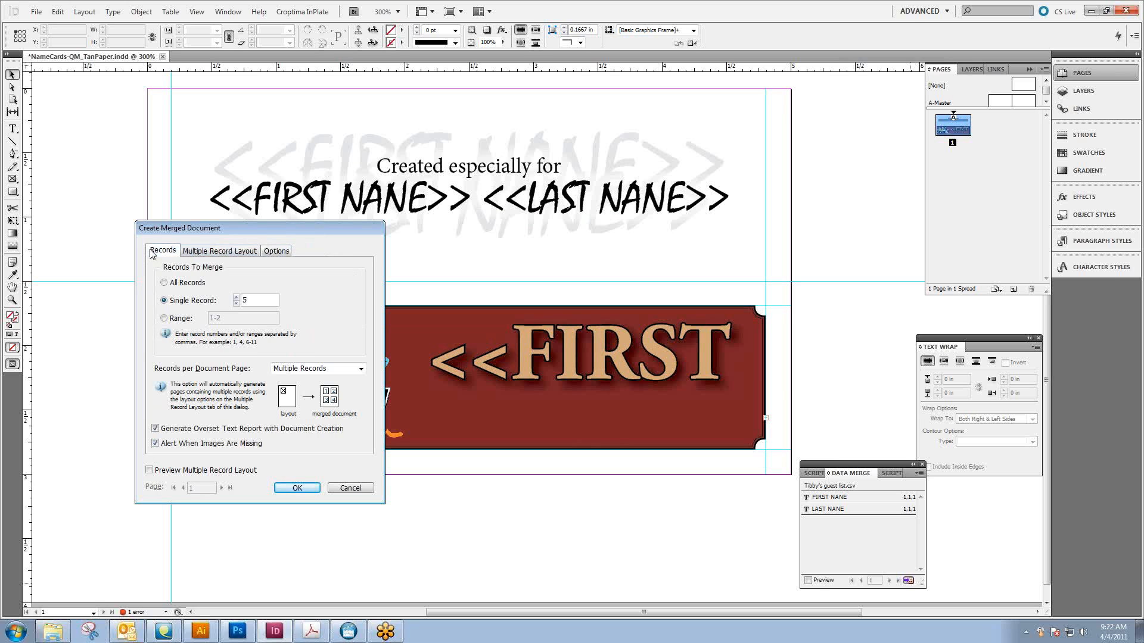
click(285, 369)
click(314, 378)
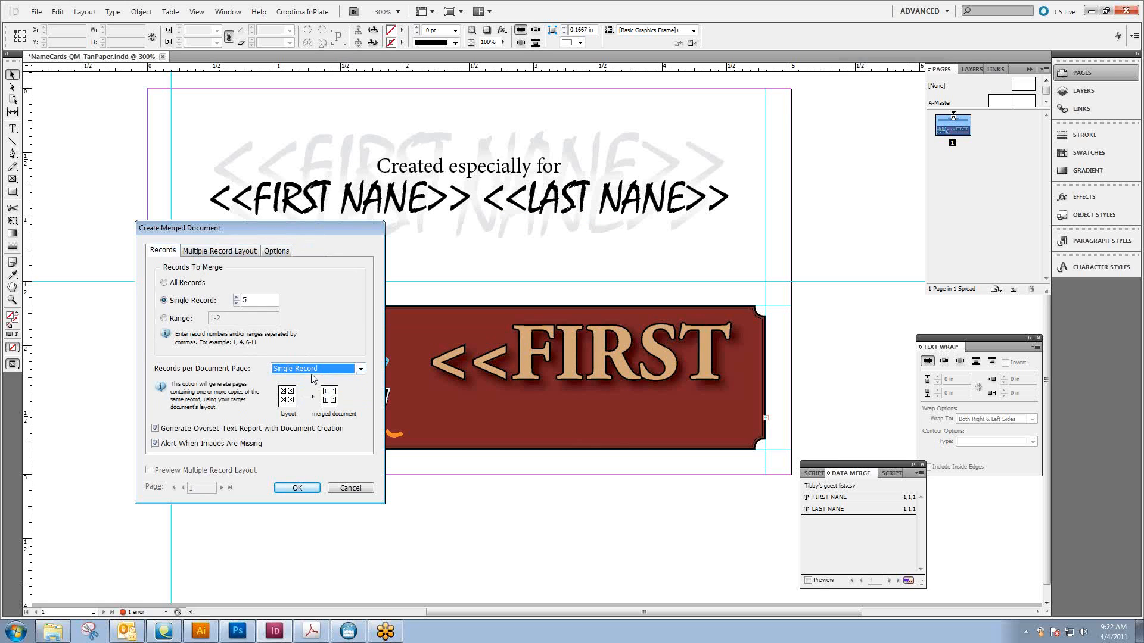
Merge only record 10 into a new document with one record per page, and close that document without saving
click(235, 297)
click(236, 298)
click(297, 487)
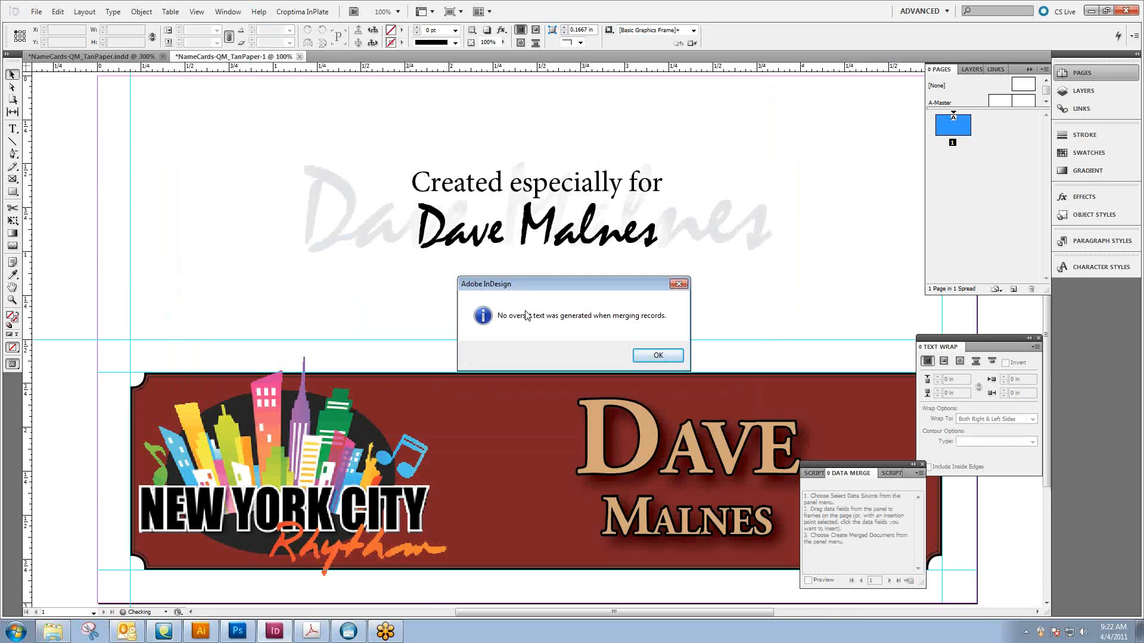
drag(516, 282, 499, 272)
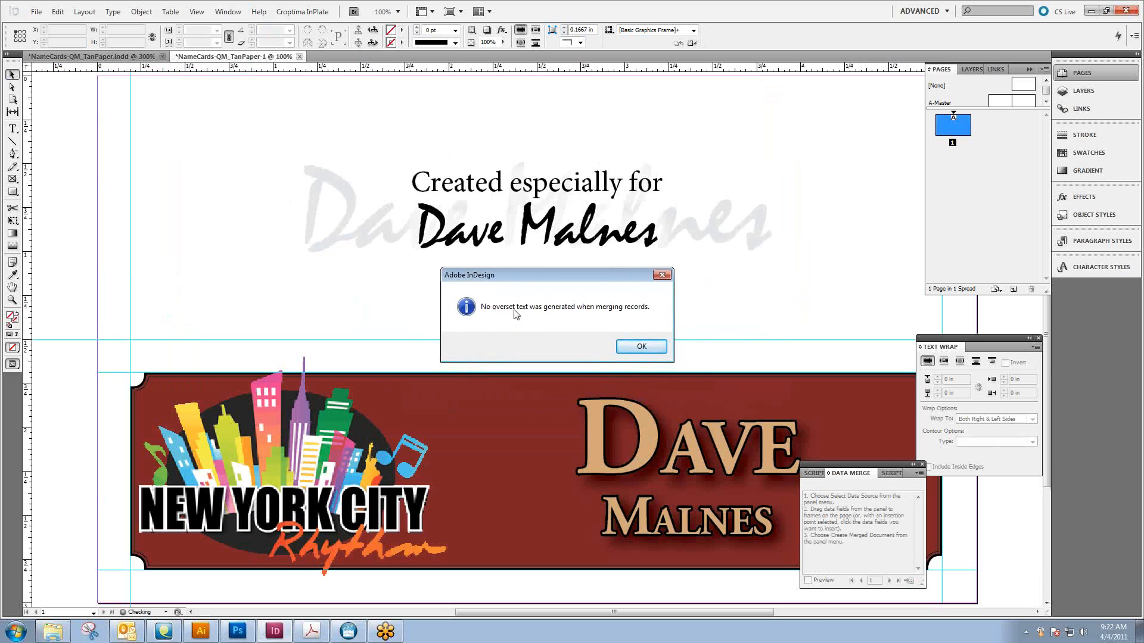
click(632, 352)
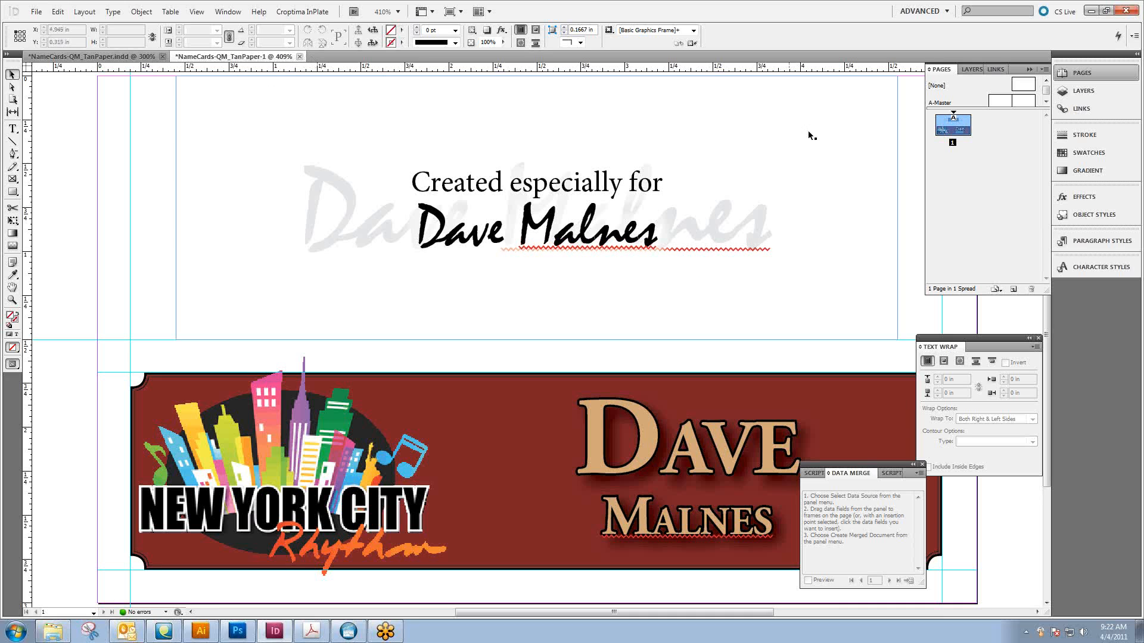
click(299, 56)
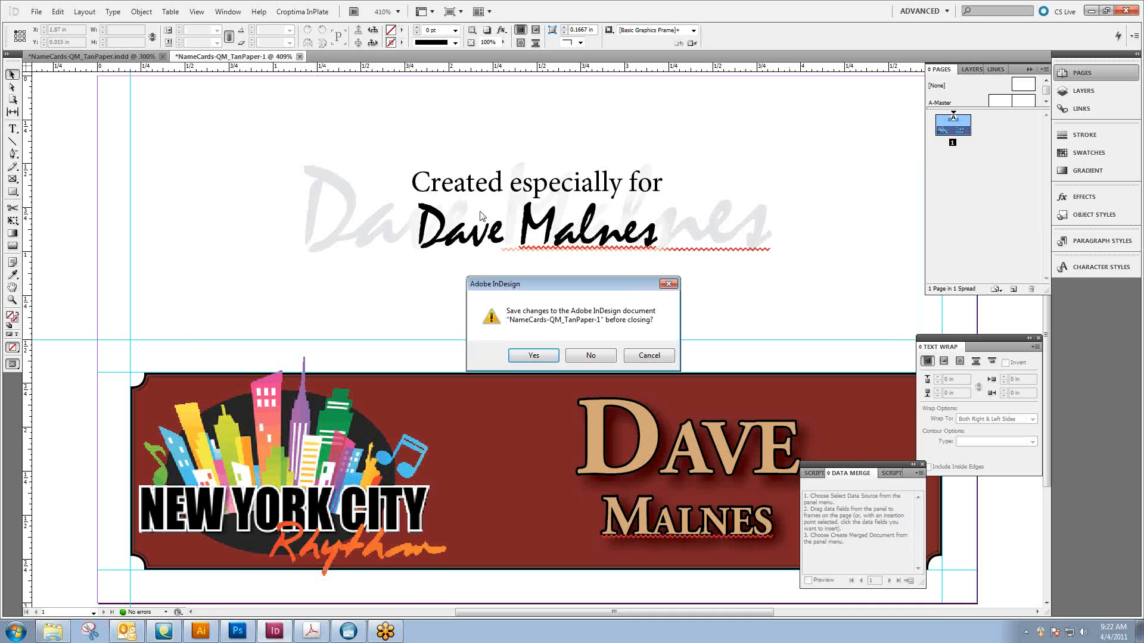
click(599, 361)
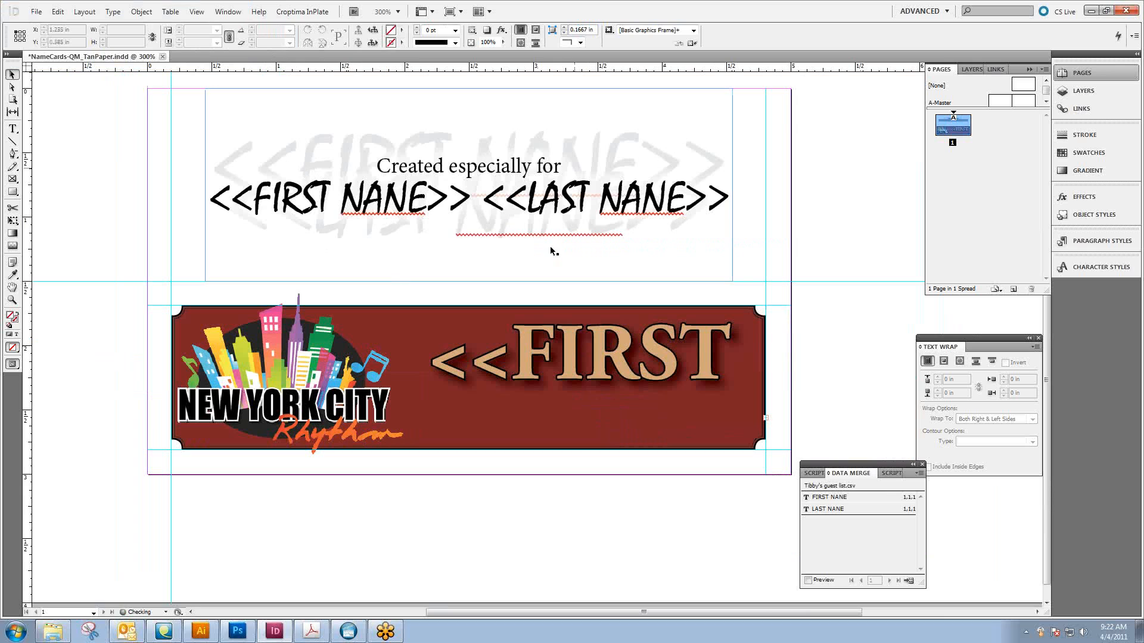
Preview the guest list records in the name card, advancing to record 5
click(829, 581)
click(889, 580)
click(890, 581)
click(890, 581)
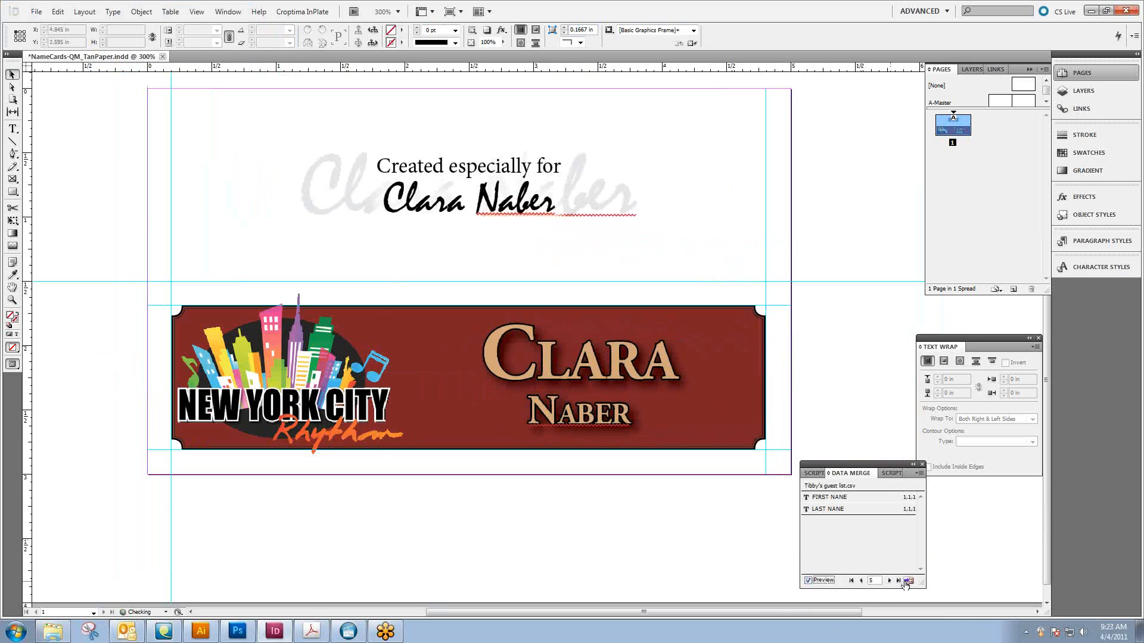
Create a merged document from all records, with a single record per page
click(908, 581)
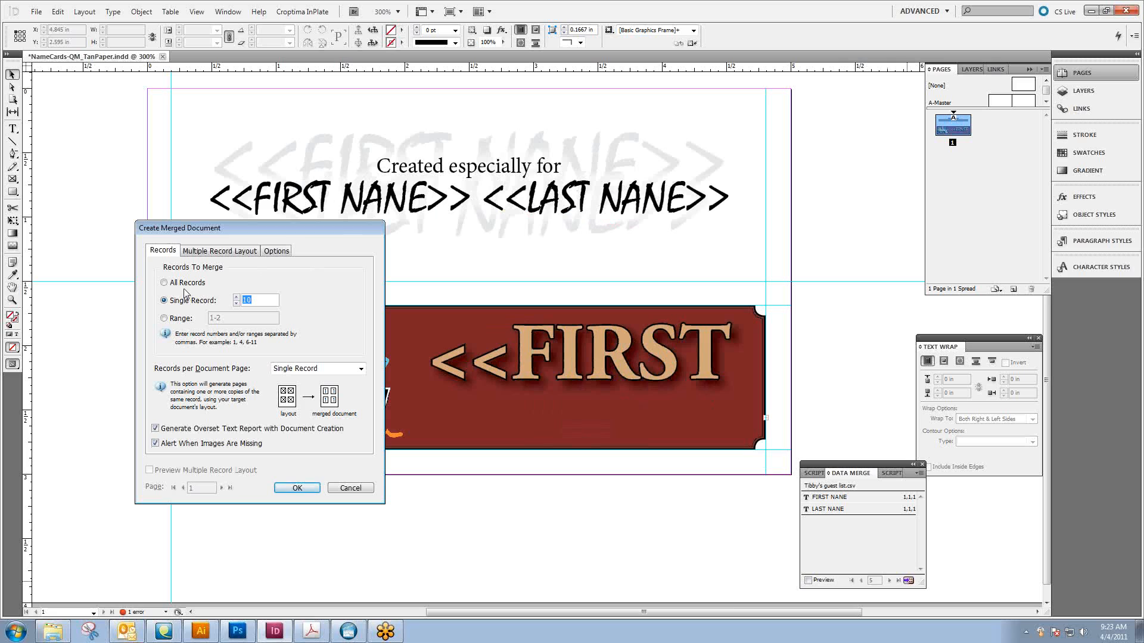
click(164, 283)
click(297, 488)
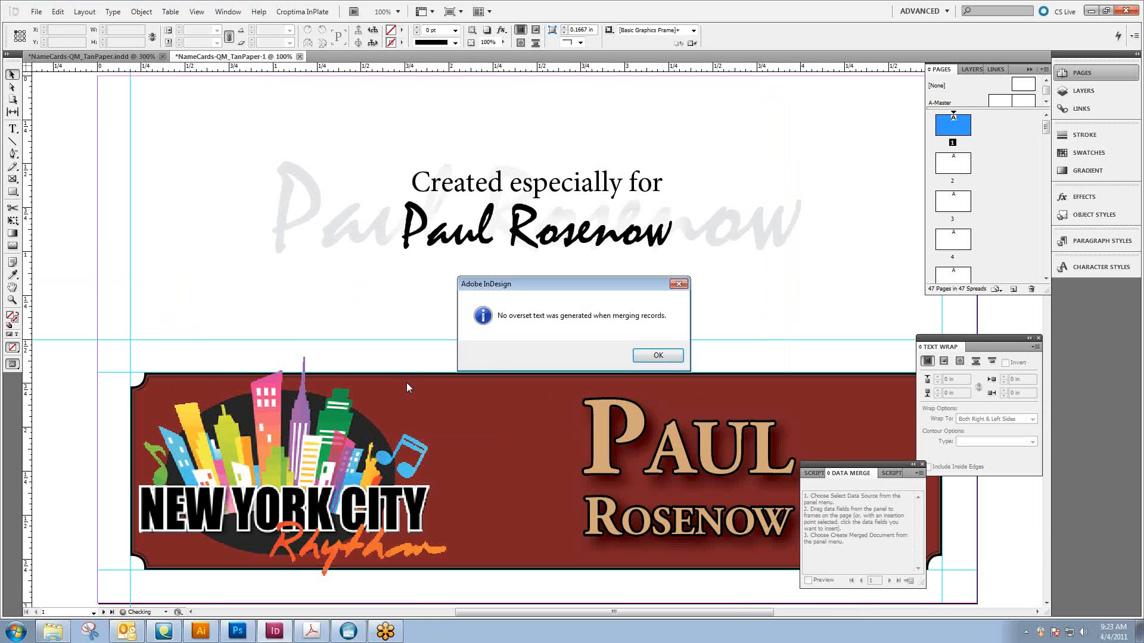
click(649, 354)
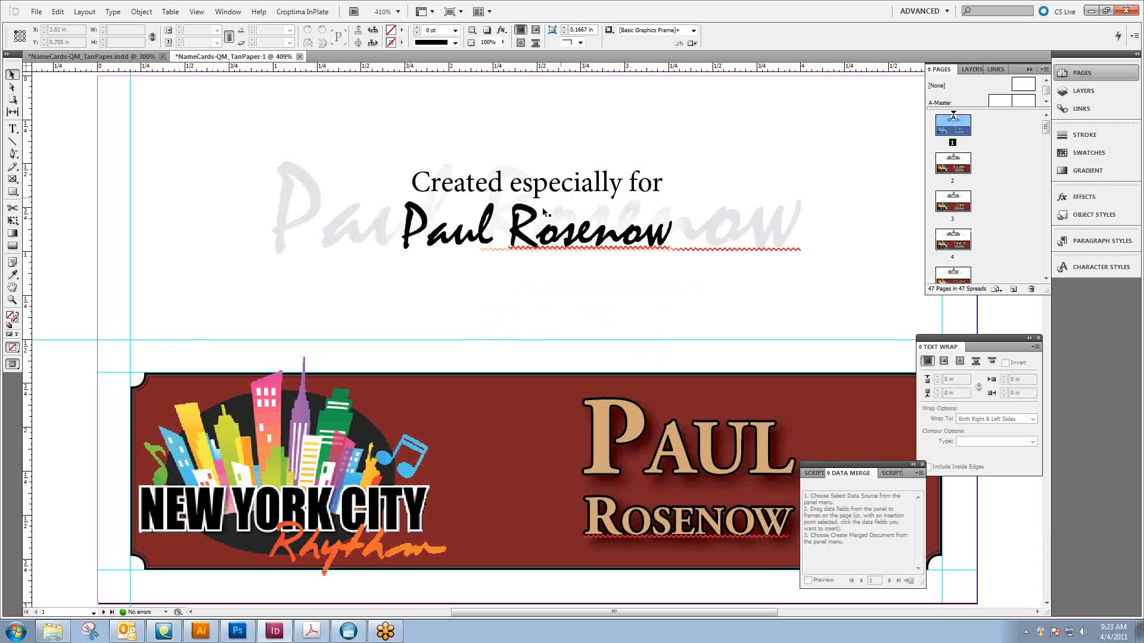
Examine the merged name cards at 200% zoom and look through the page thumbnails to the last page
key(ctrl+2)
scroll(510, 299, down, 10)
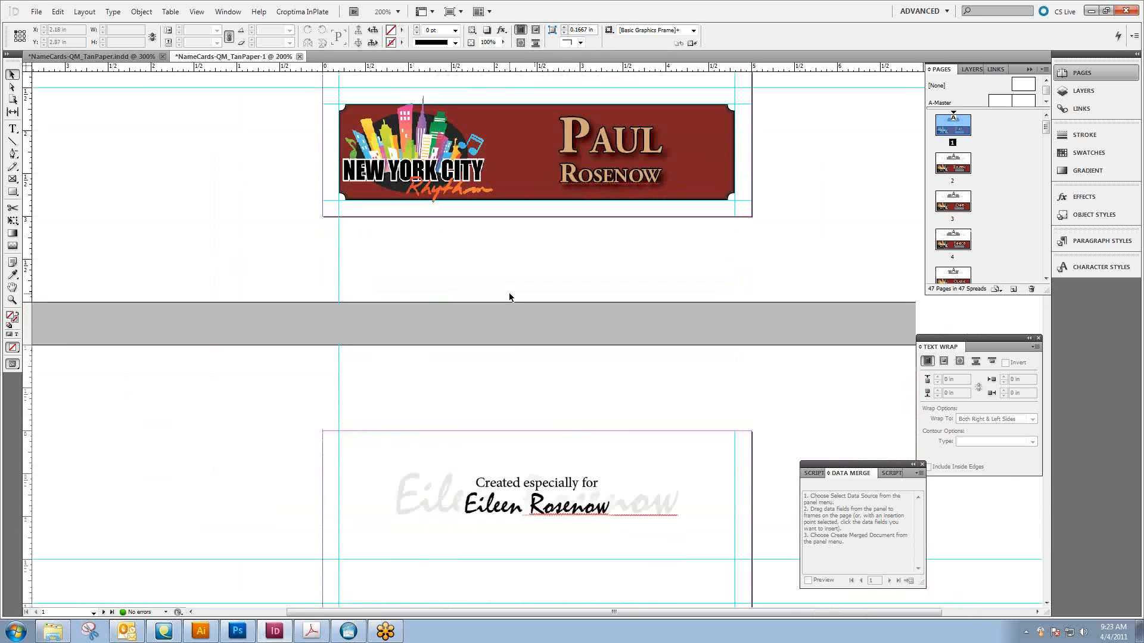
scroll(508, 299, down, 10)
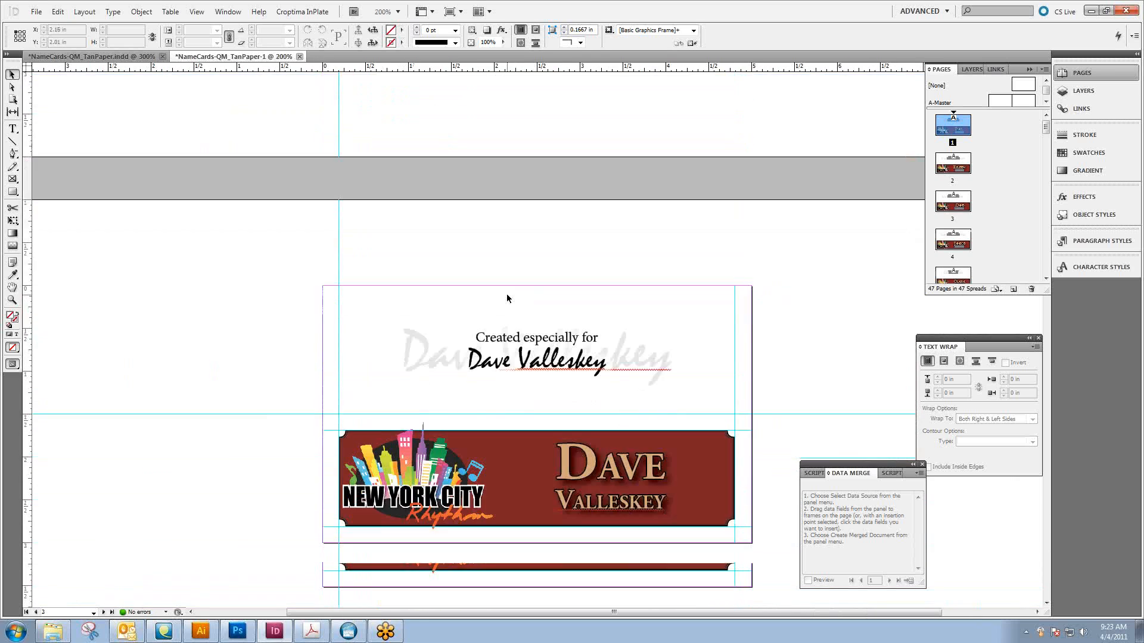
scroll(508, 298, down, 10)
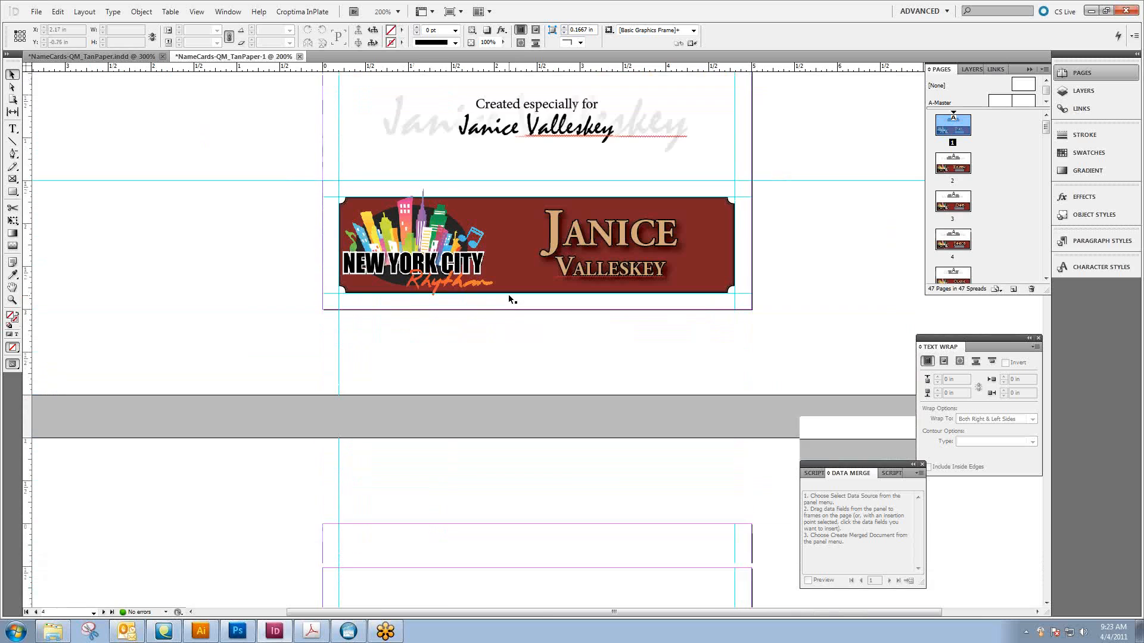
scroll(517, 314, down, 8)
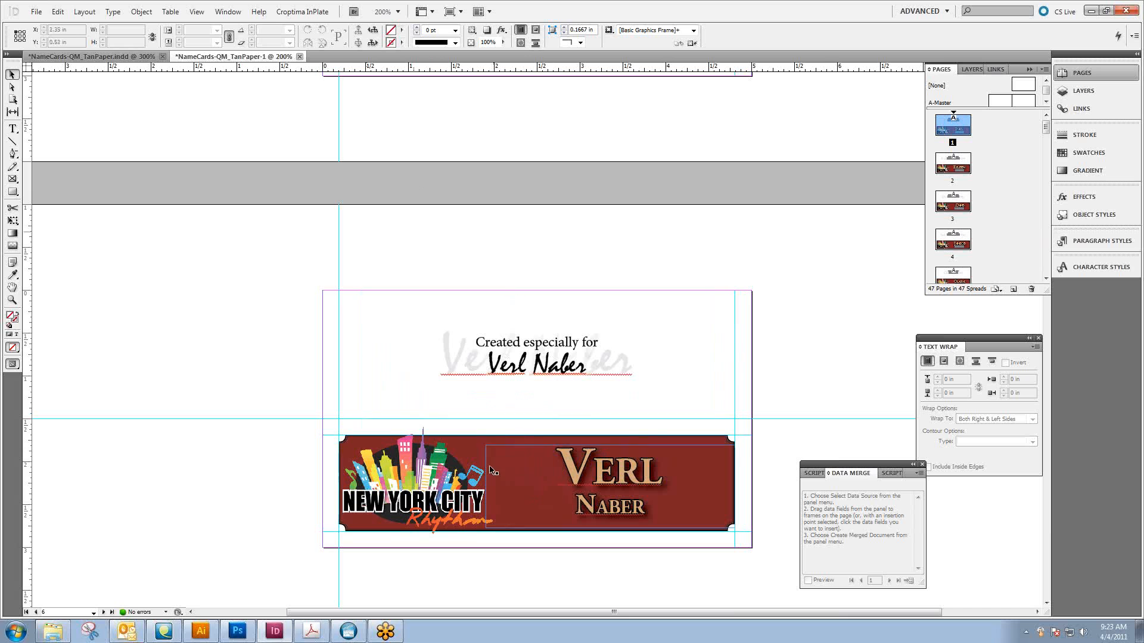
scroll(483, 442, down, 10)
scroll(484, 446, down, 10)
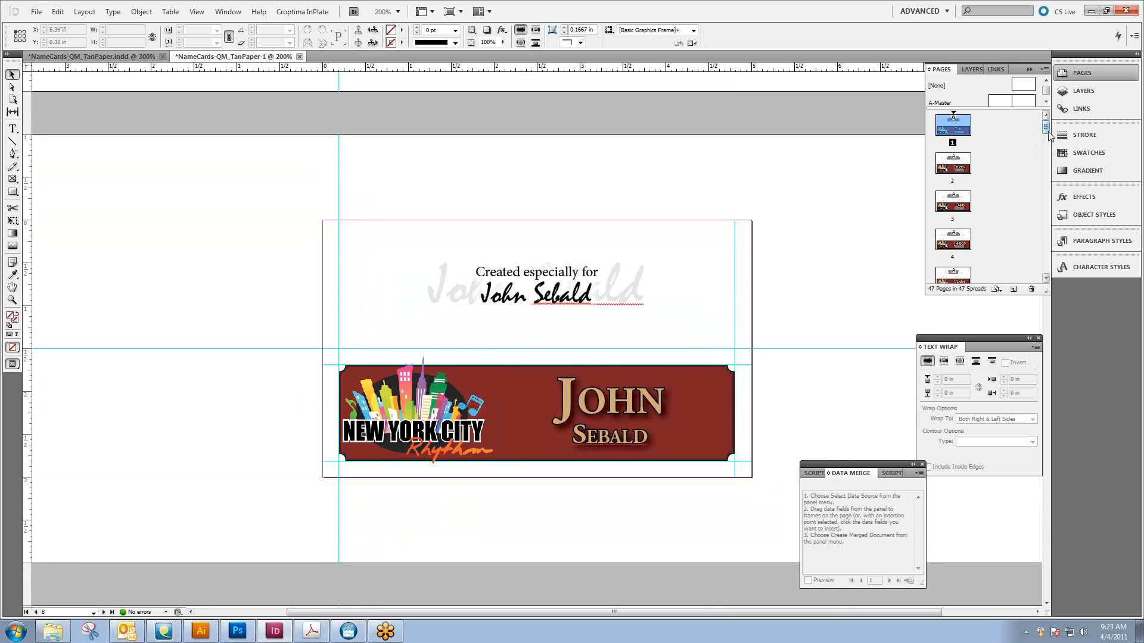
drag(1045, 127, 1046, 289)
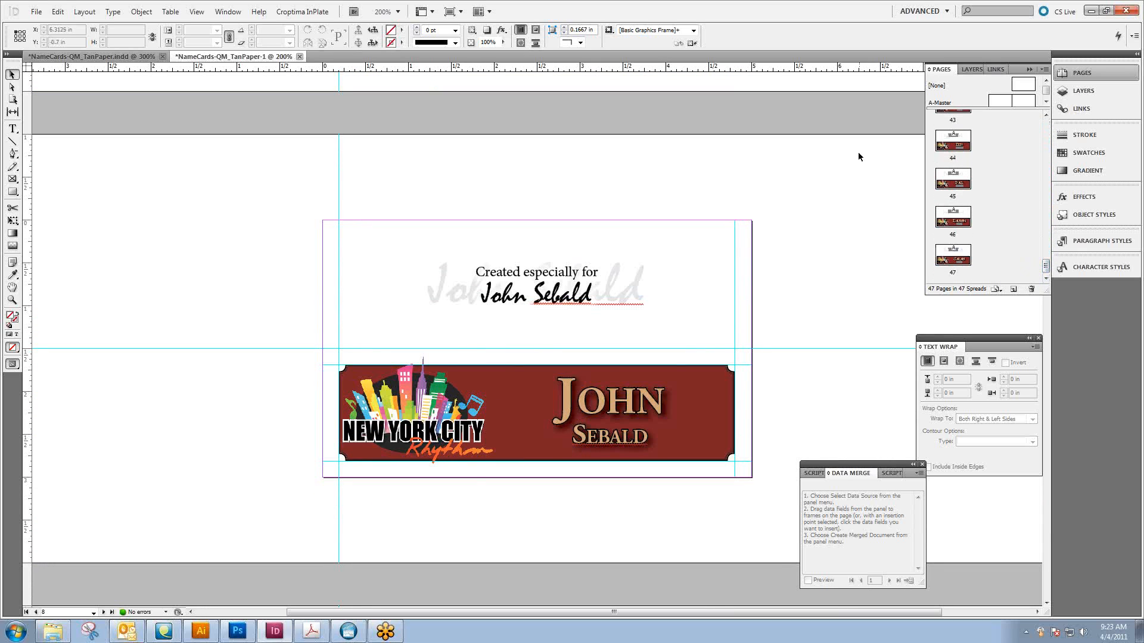
Close the merged document of all guests without saving it
key(ctrl+w)
click(607, 355)
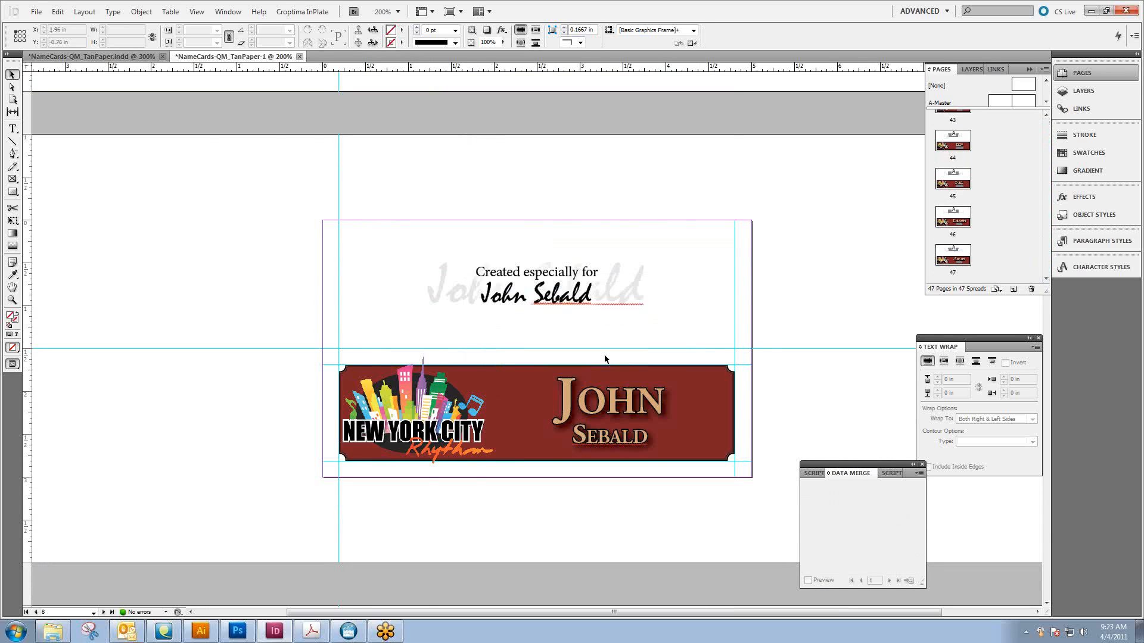
key(ctrl+w)
click(588, 356)
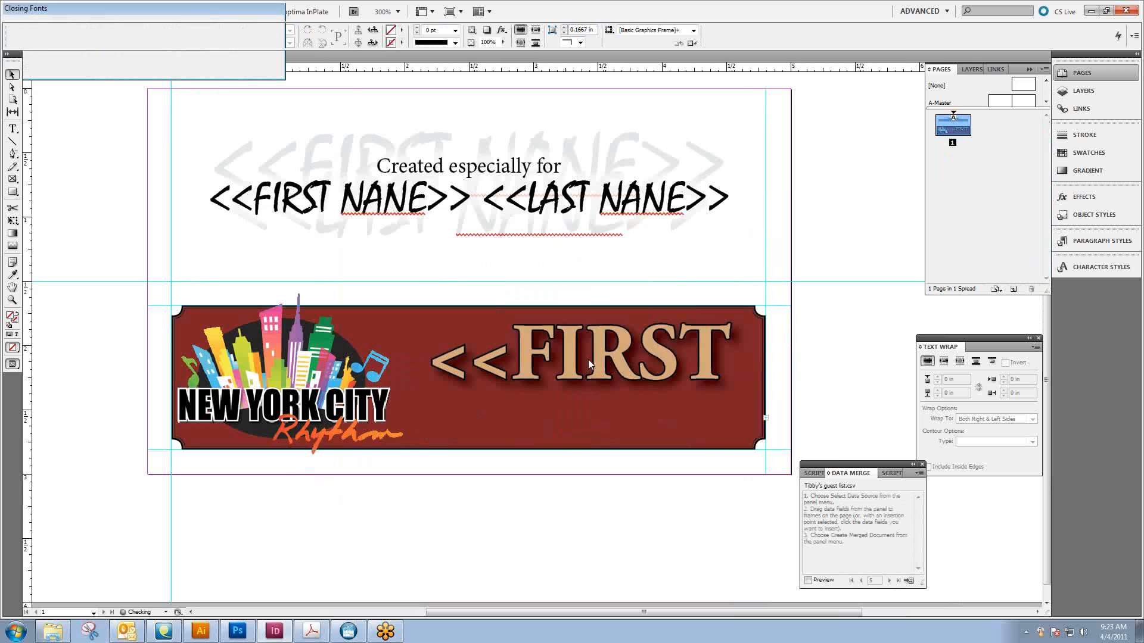
Switch to Windows Explorer, open Data Merge.txt from the GoToMeeting Samples folder in Documents, and select the network path in it
click(1091, 10)
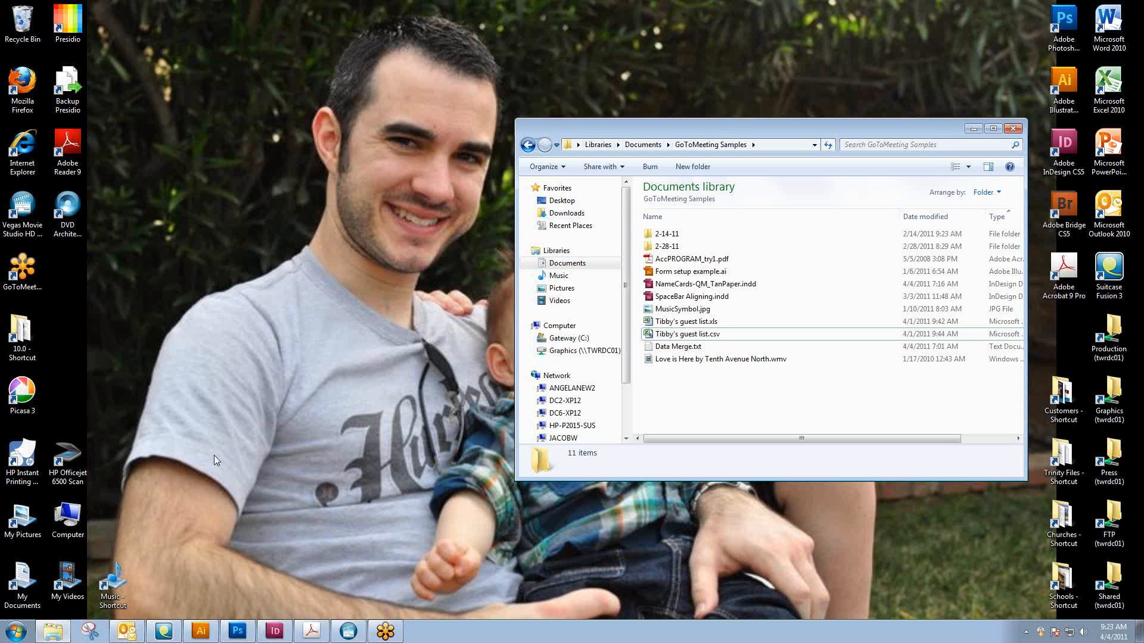
double_click(13, 594)
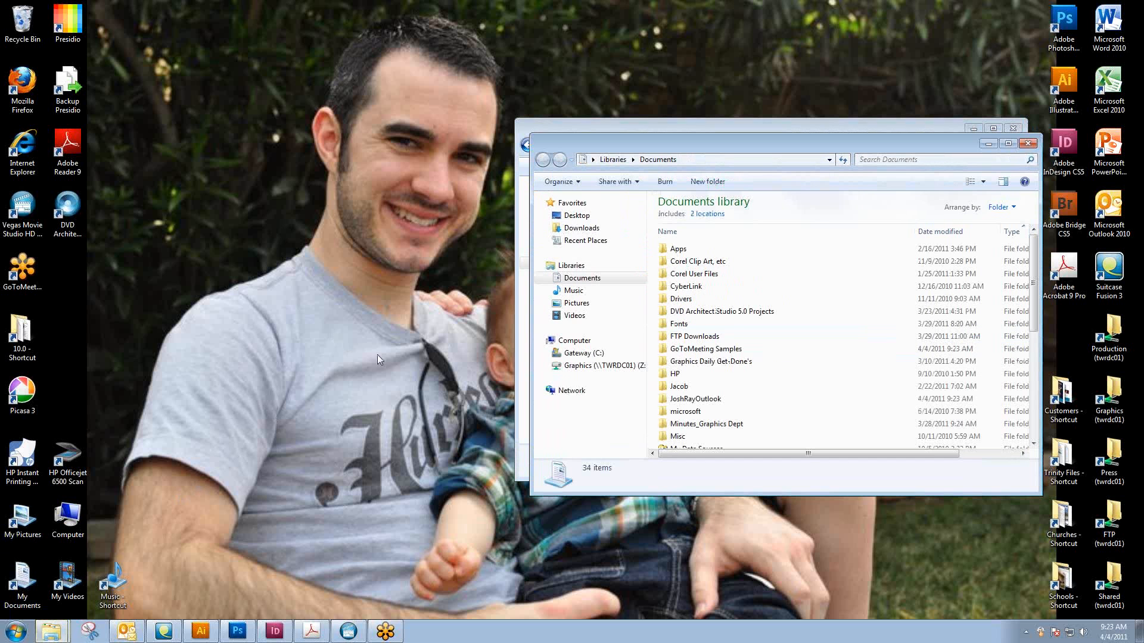
drag(720, 151, 383, 170)
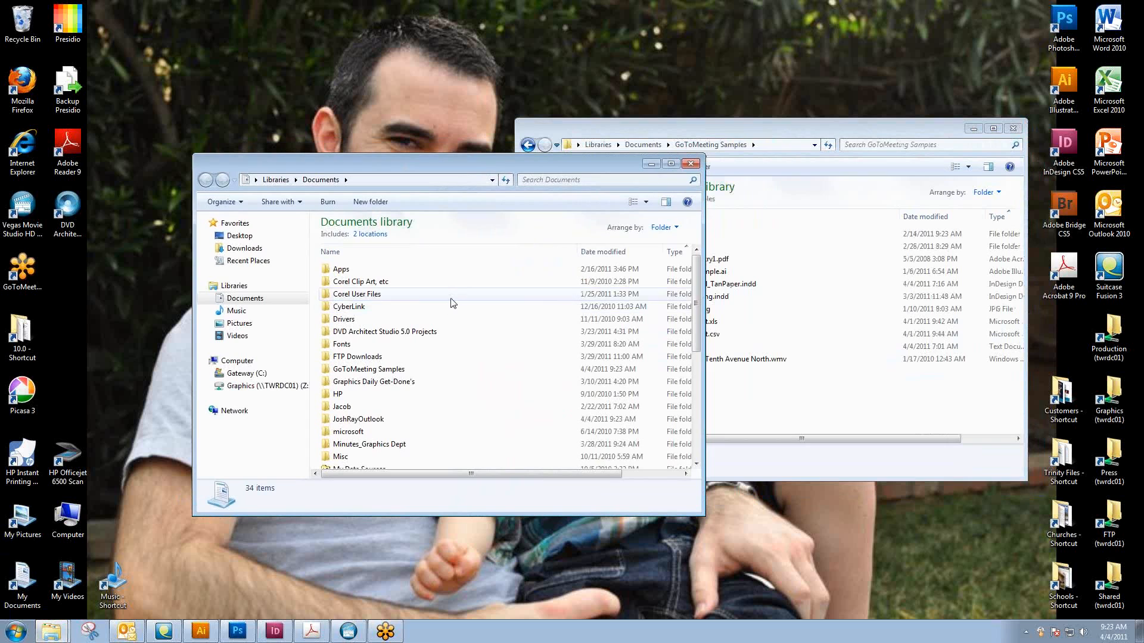
click(355, 371)
double_click(356, 370)
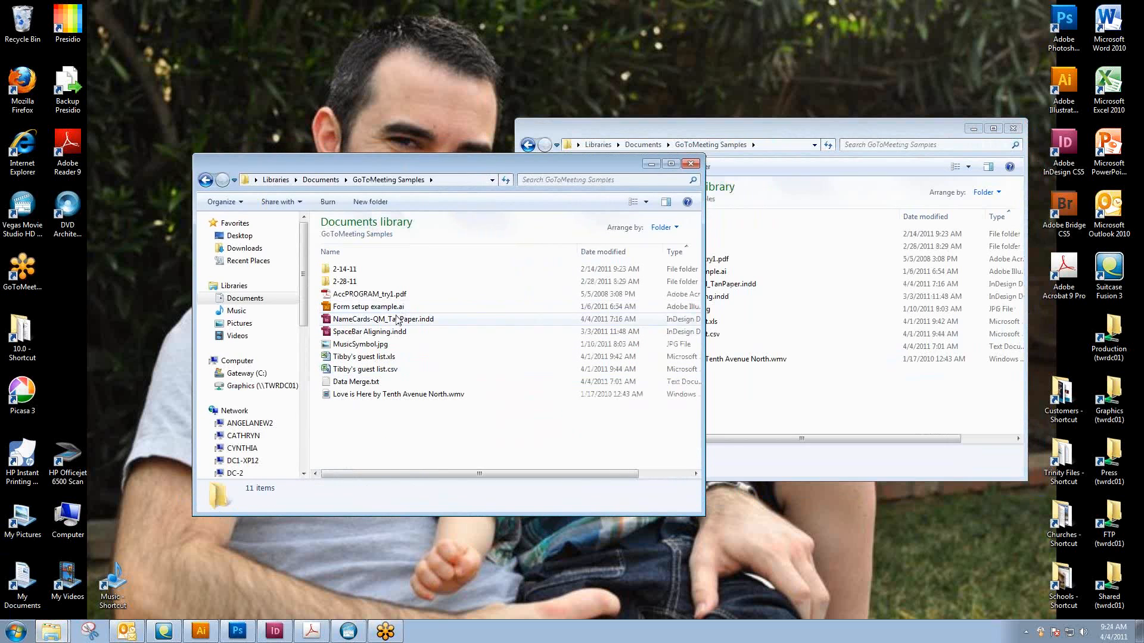
double_click(365, 382)
drag(194, 177, 98, 153)
key(ctrl+c)
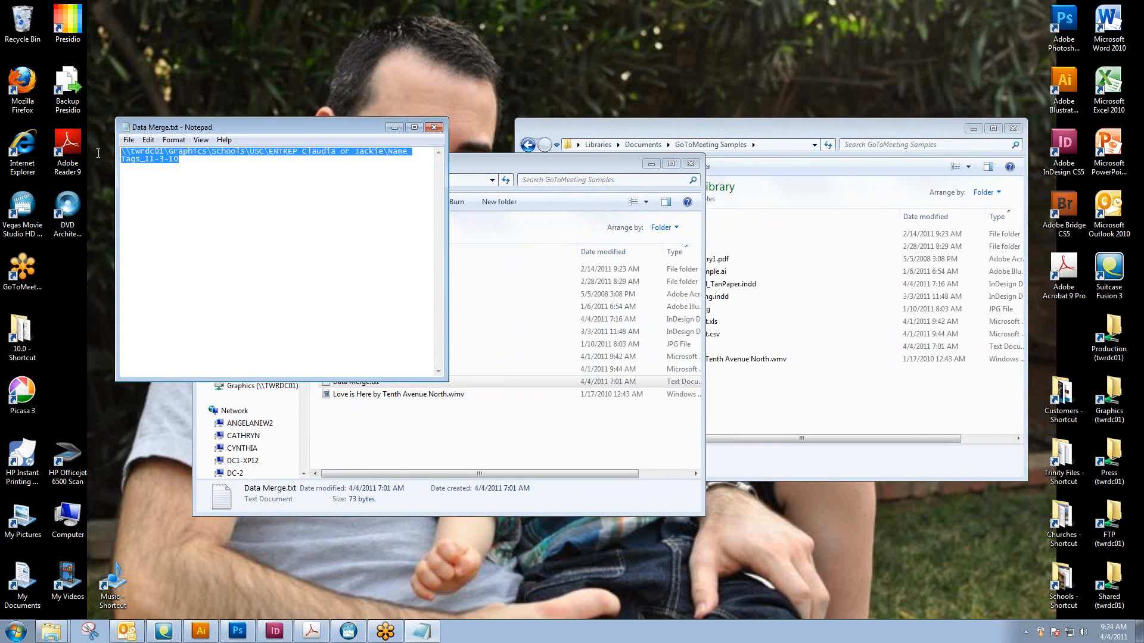
Go to the Name Tags_11-3-10 folder at the copied network path and open USC_Entr_Nametags.indd, closing the text note
click(768, 128)
click(768, 146)
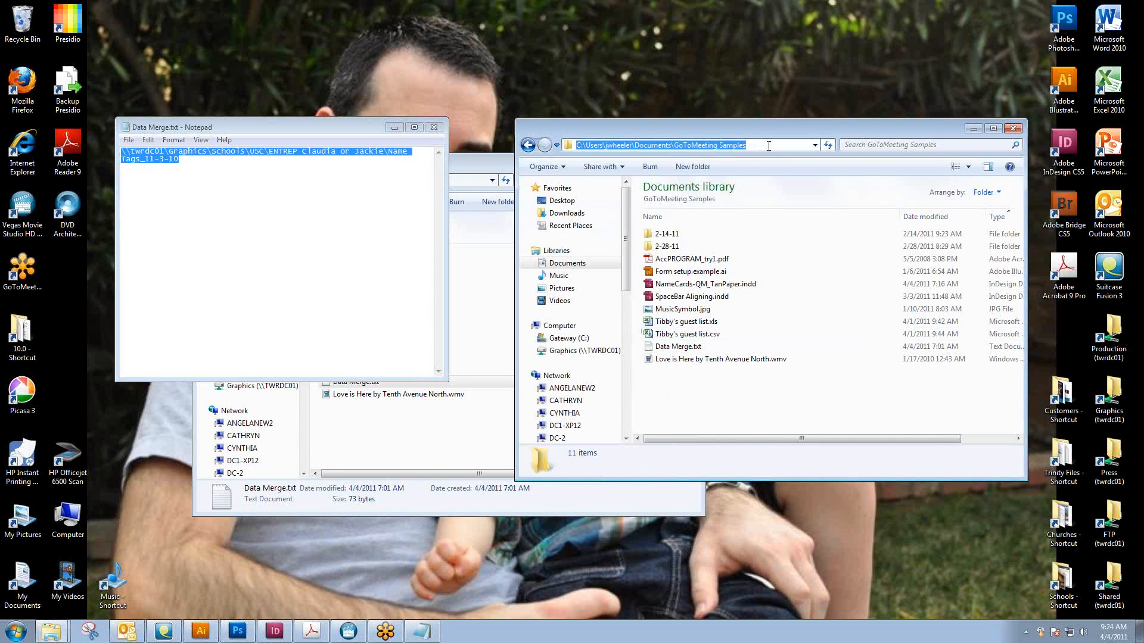
key(ctrl+v)
key(Return)
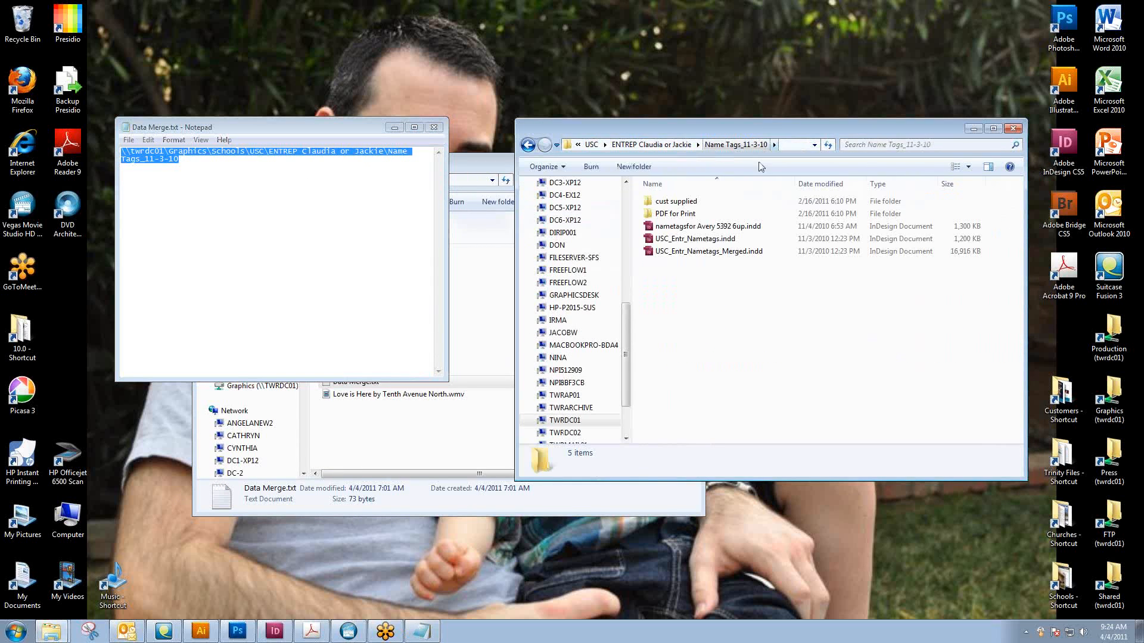
click(434, 127)
drag(675, 127, 690, 122)
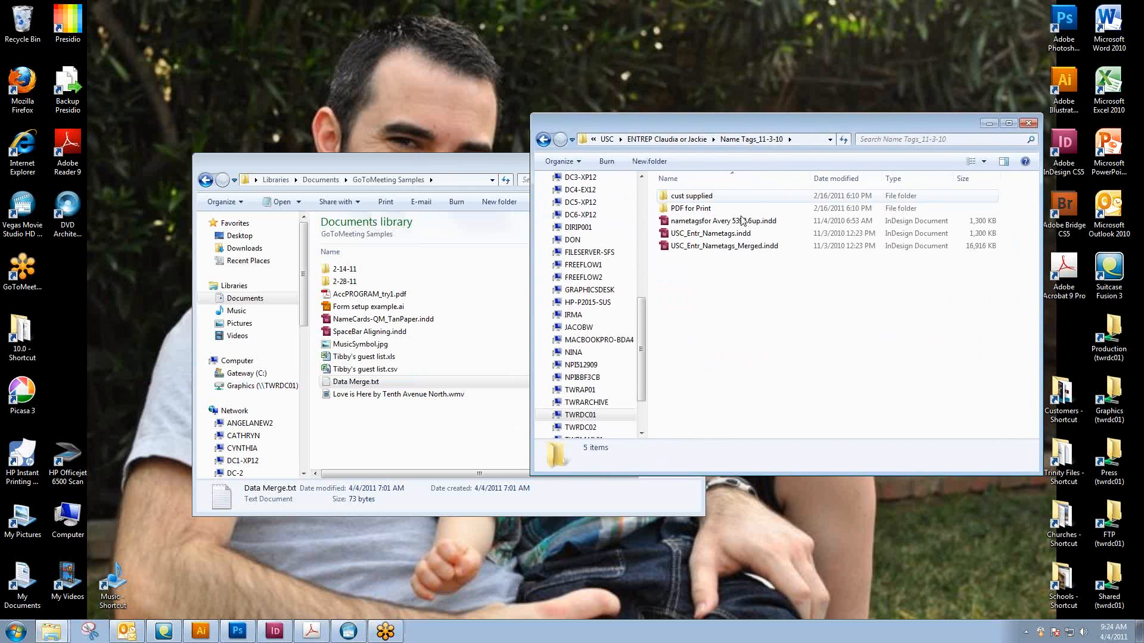
double_click(722, 235)
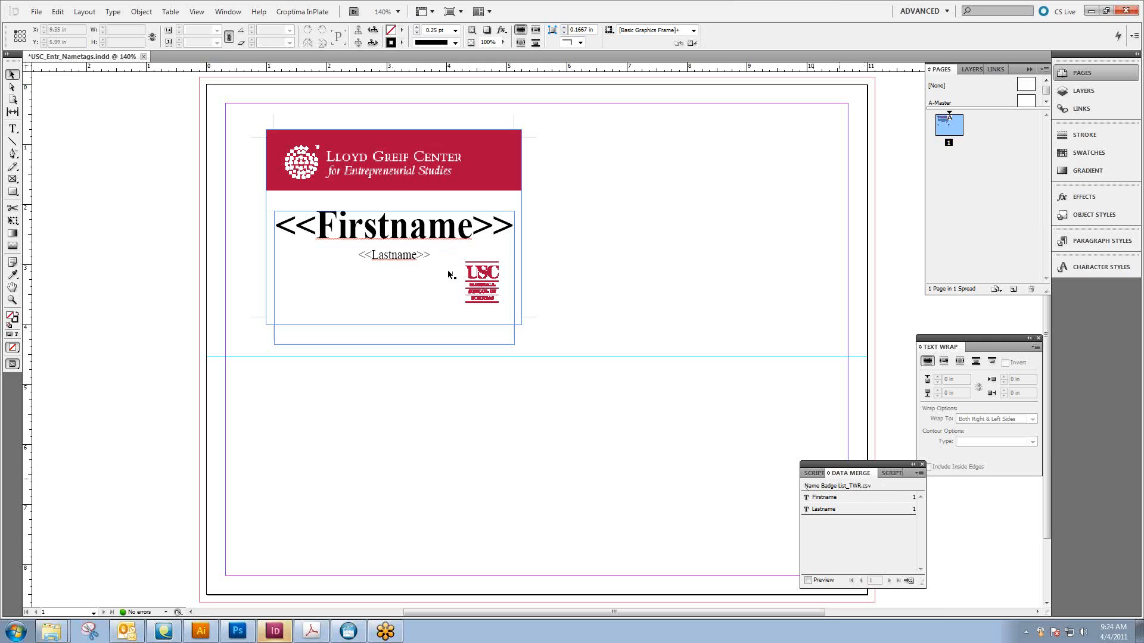
Preview the merged first and last names in the name tag layout, advancing to record 16
click(808, 580)
click(888, 581)
click(888, 581)
click(888, 581)
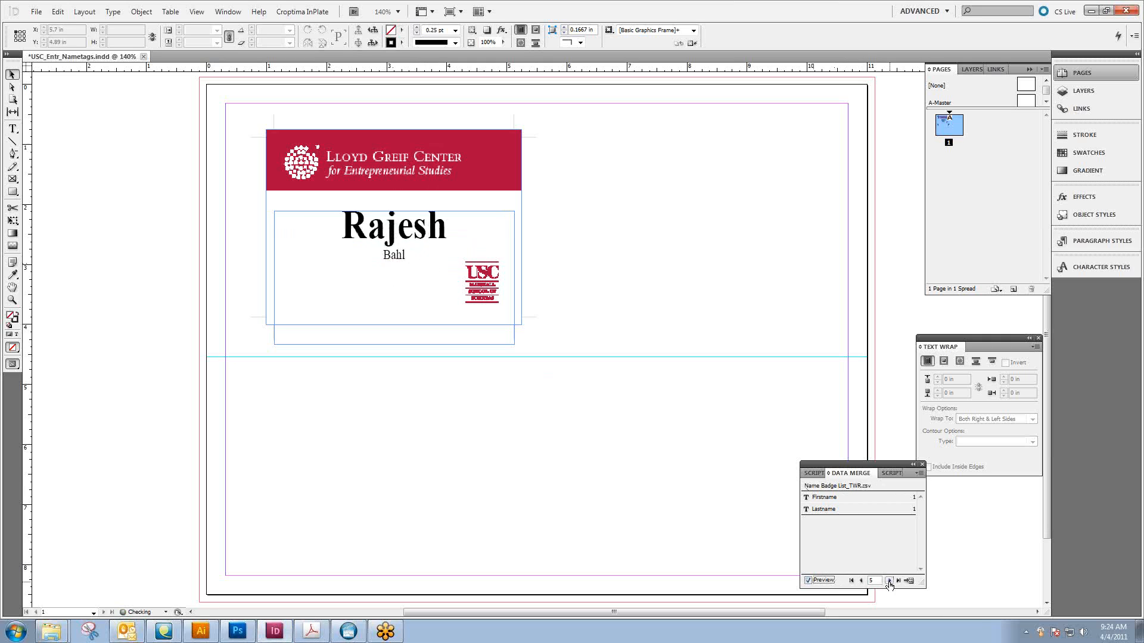
click(888, 580)
click(888, 581)
click(888, 580)
click(888, 581)
click(888, 581)
click(888, 581)
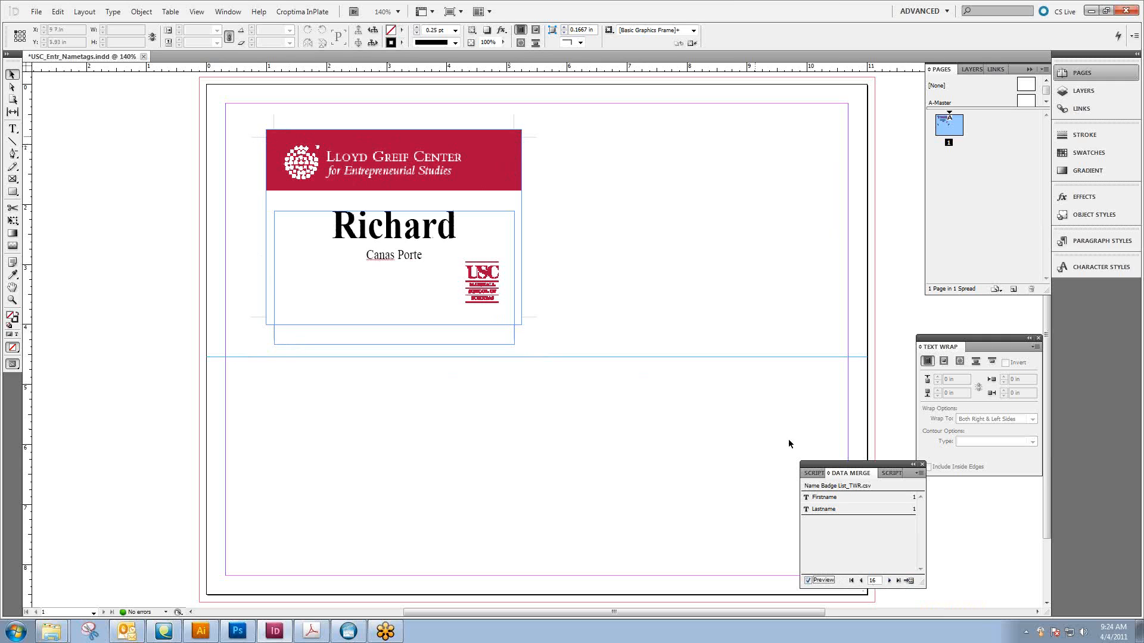
Examine the name tag merge's multiple record layout margins and spacing, and try to preview the multiple record layout
click(907, 580)
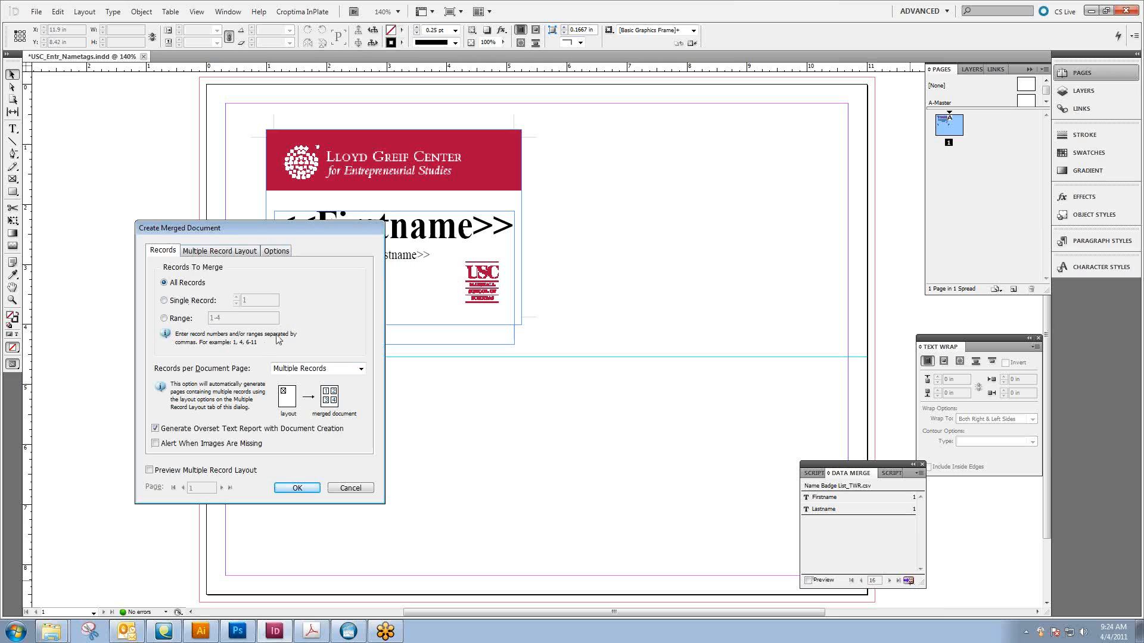
click(203, 251)
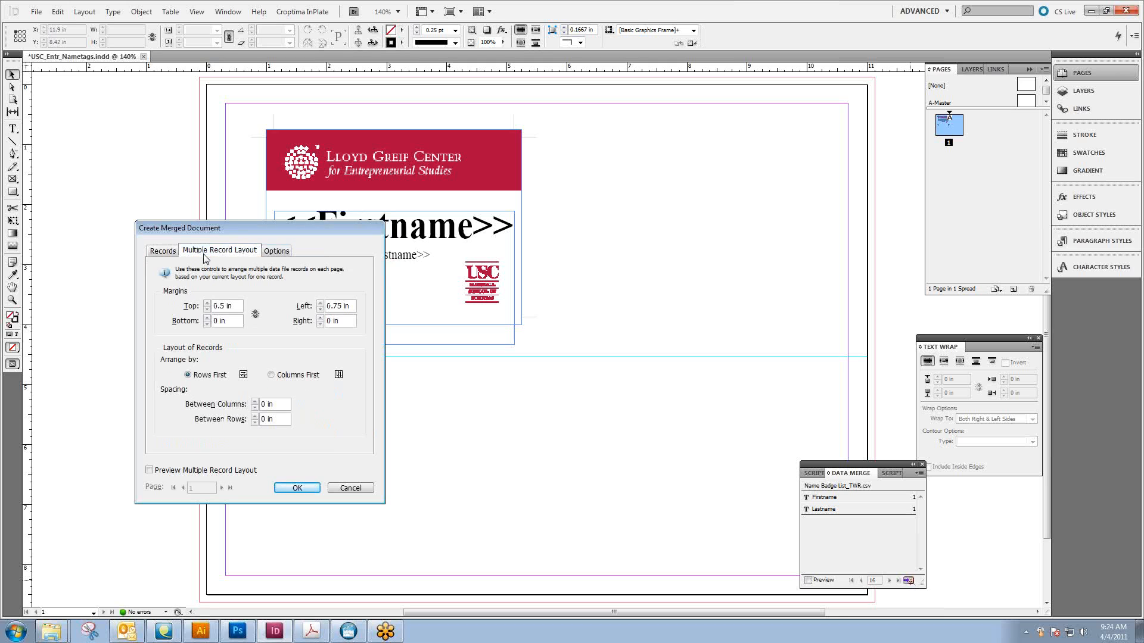
drag(226, 227, 558, 236)
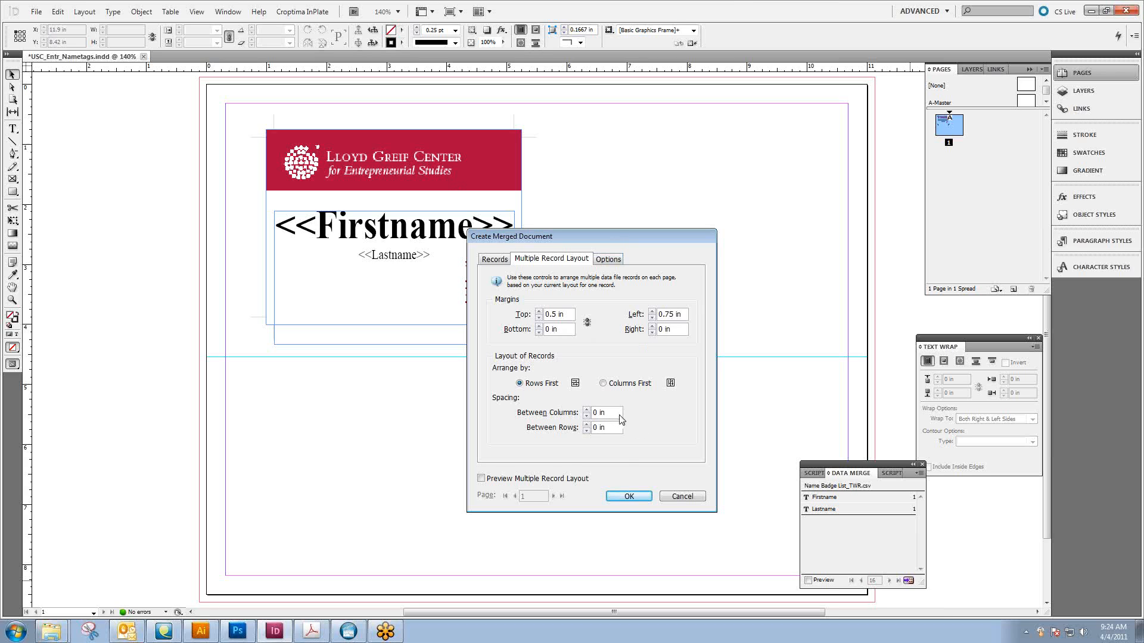
click(495, 479)
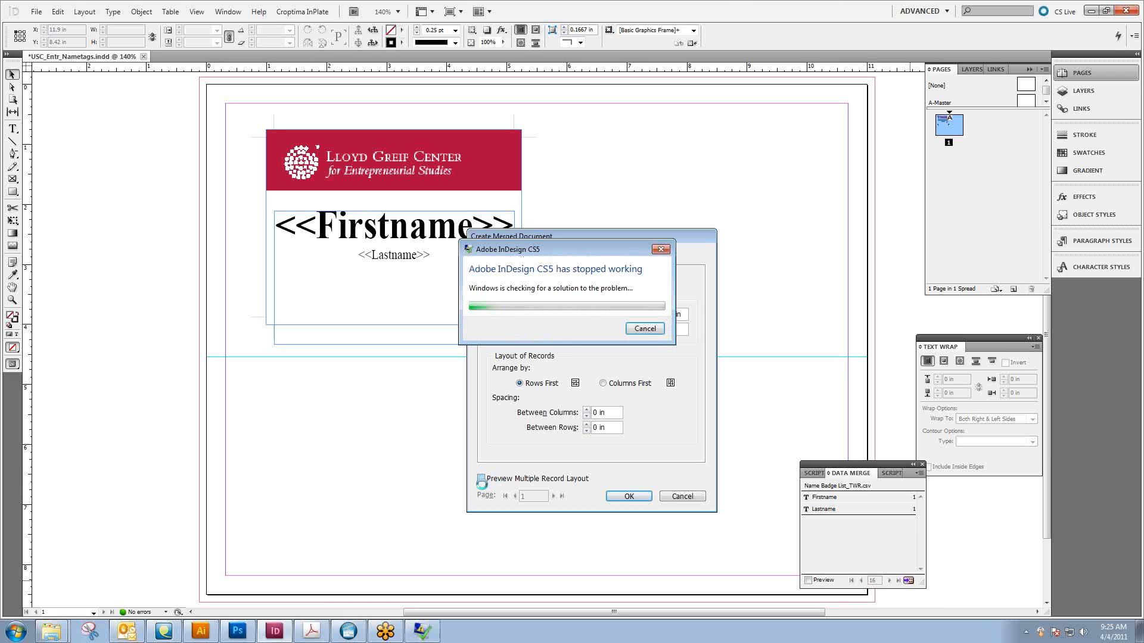
Cancel the crash report and reopen USC_Entr_Nametags.indd from the Name Tags_11-3-10 folder
click(645, 329)
click(712, 250)
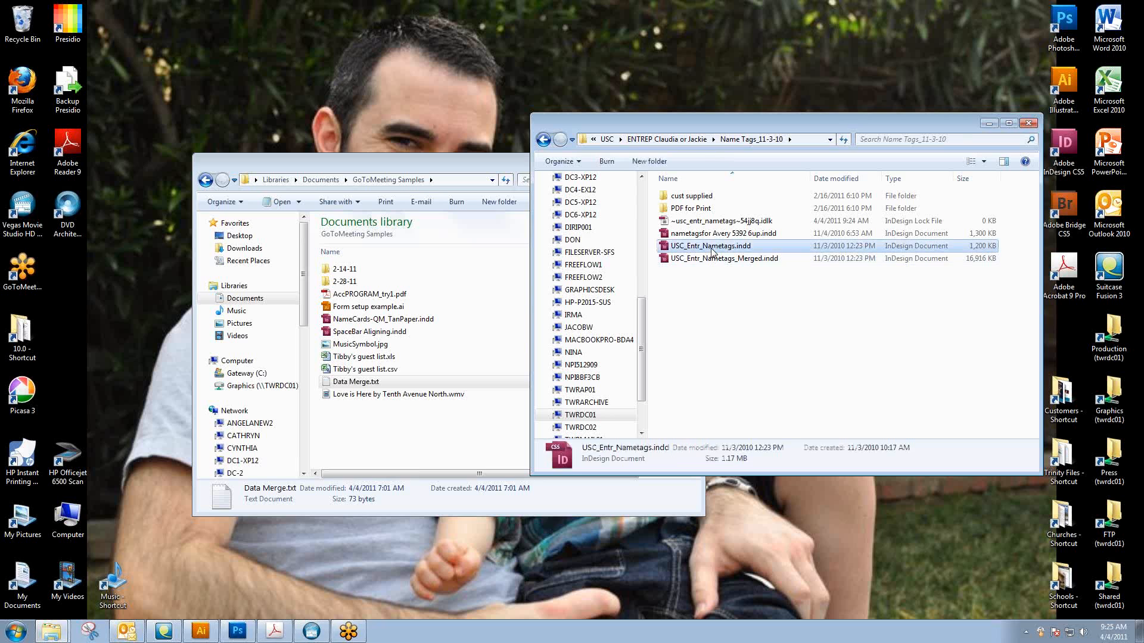
double_click(712, 250)
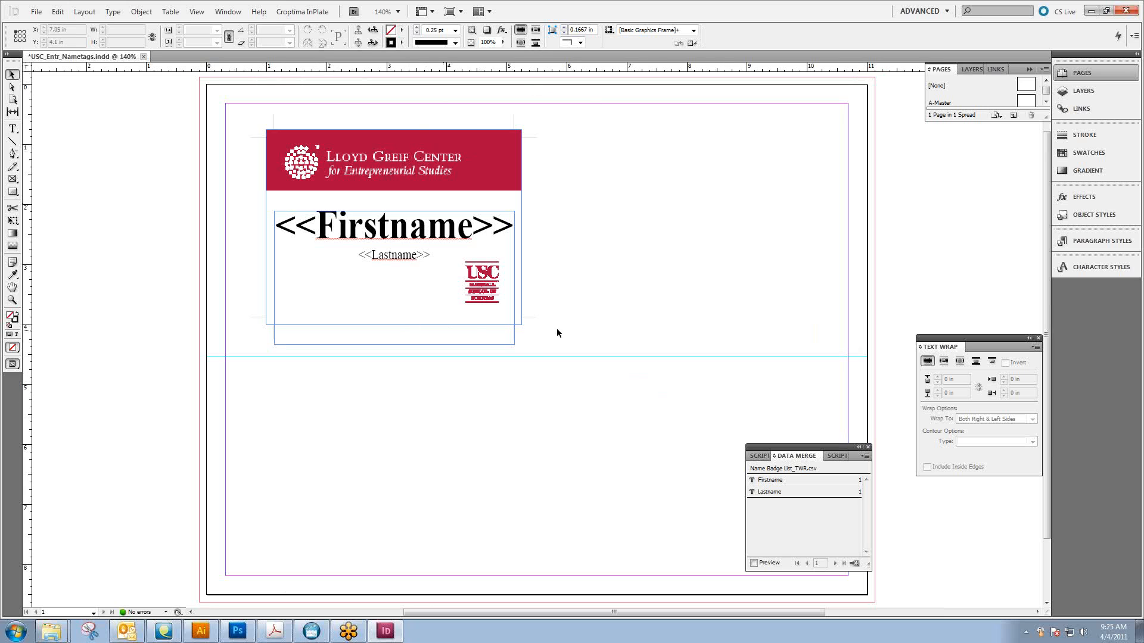
Select the whole name tag and create a merged document of all records with multiple records per page, dismissing the overset text notice
drag(208, 105, 599, 364)
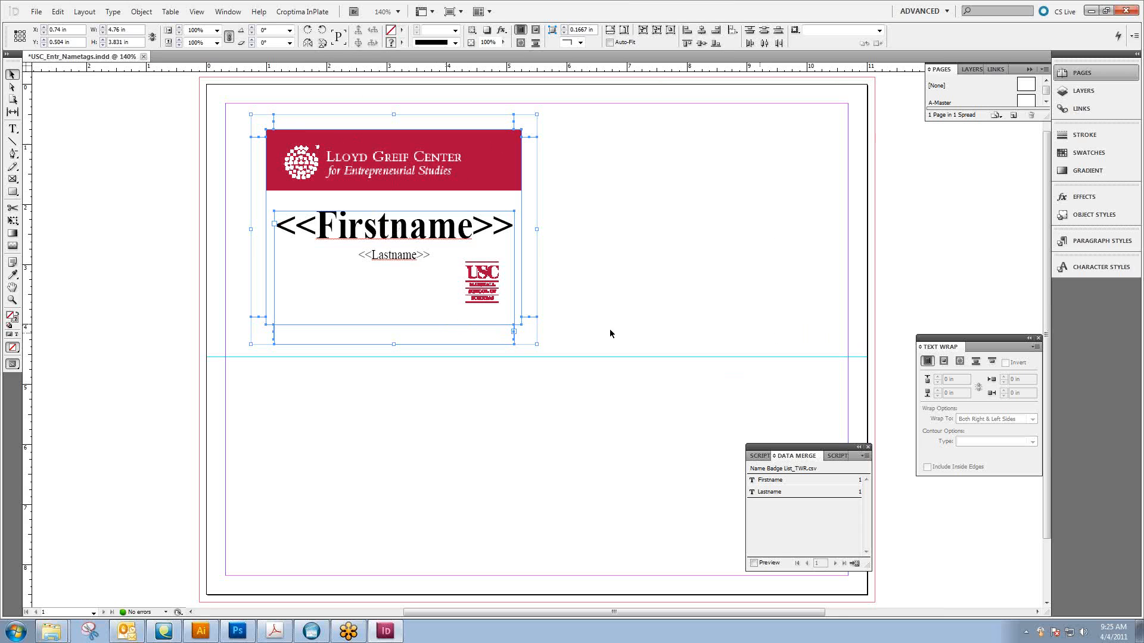
click(768, 563)
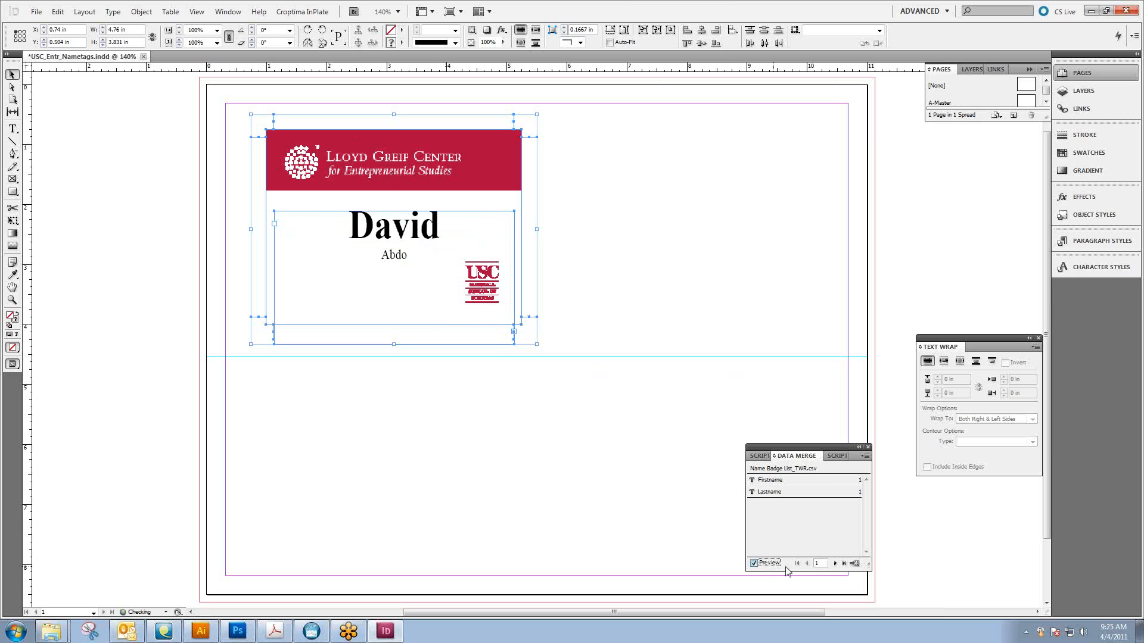
click(854, 563)
click(536, 202)
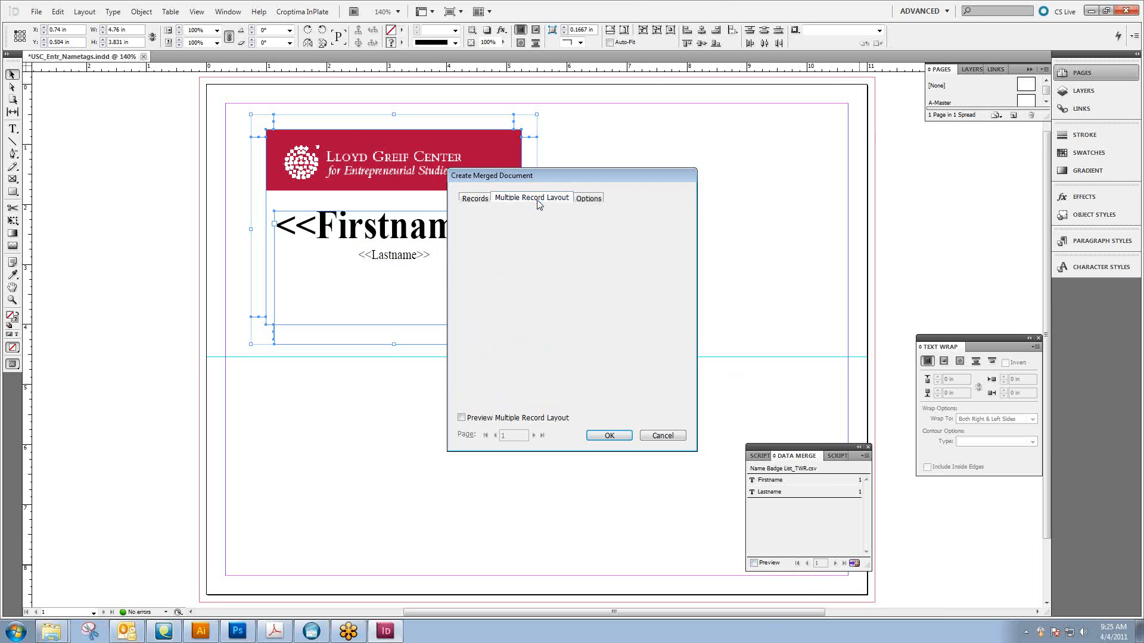
click(464, 200)
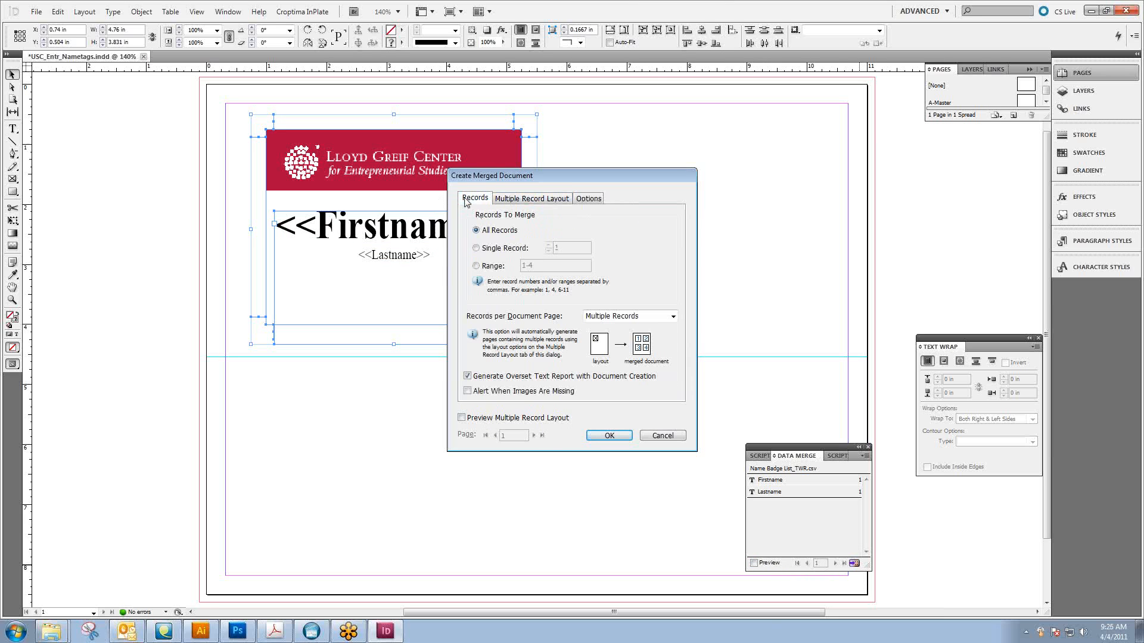
click(608, 437)
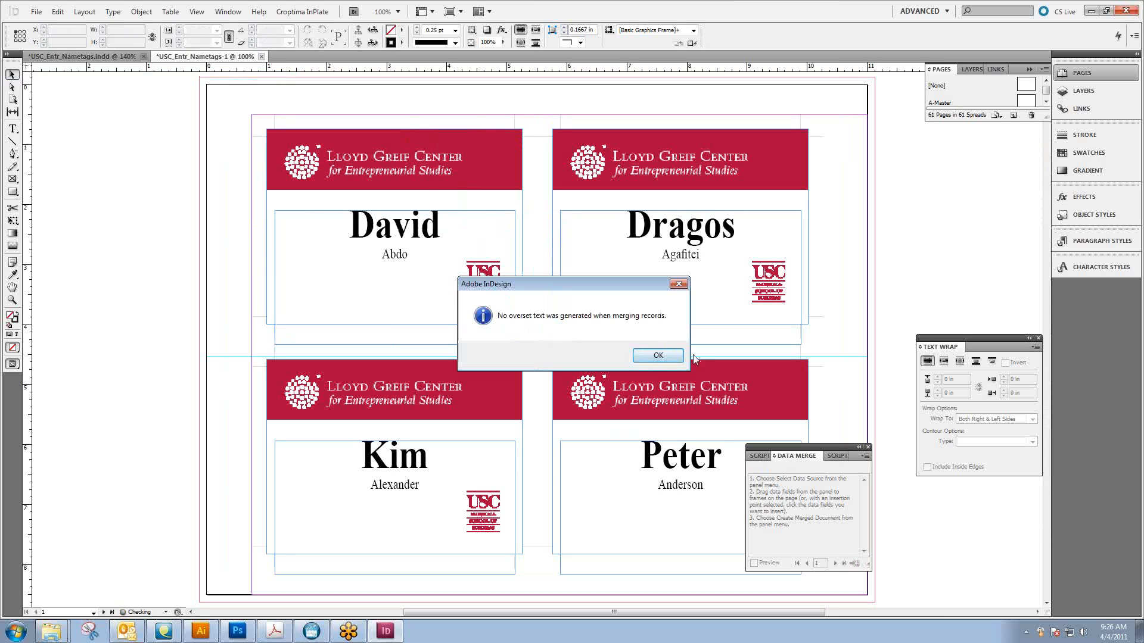
click(653, 359)
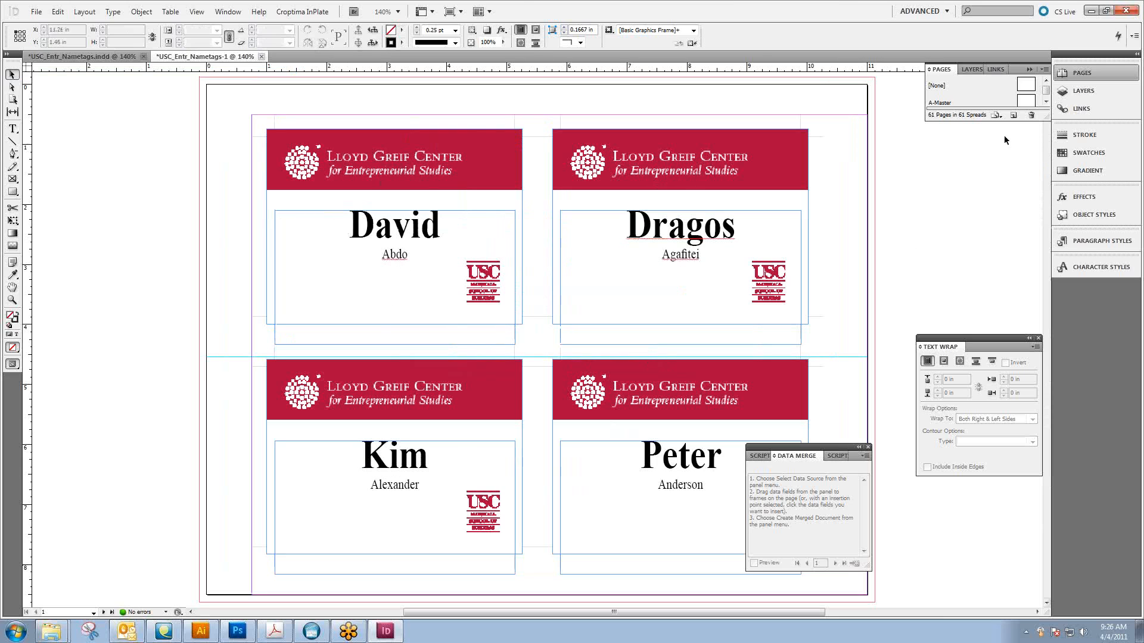
Enlarge the page list and examine the merged name tag pages, from the first spreads through page 60
drag(1007, 119, 1027, 338)
double_click(949, 162)
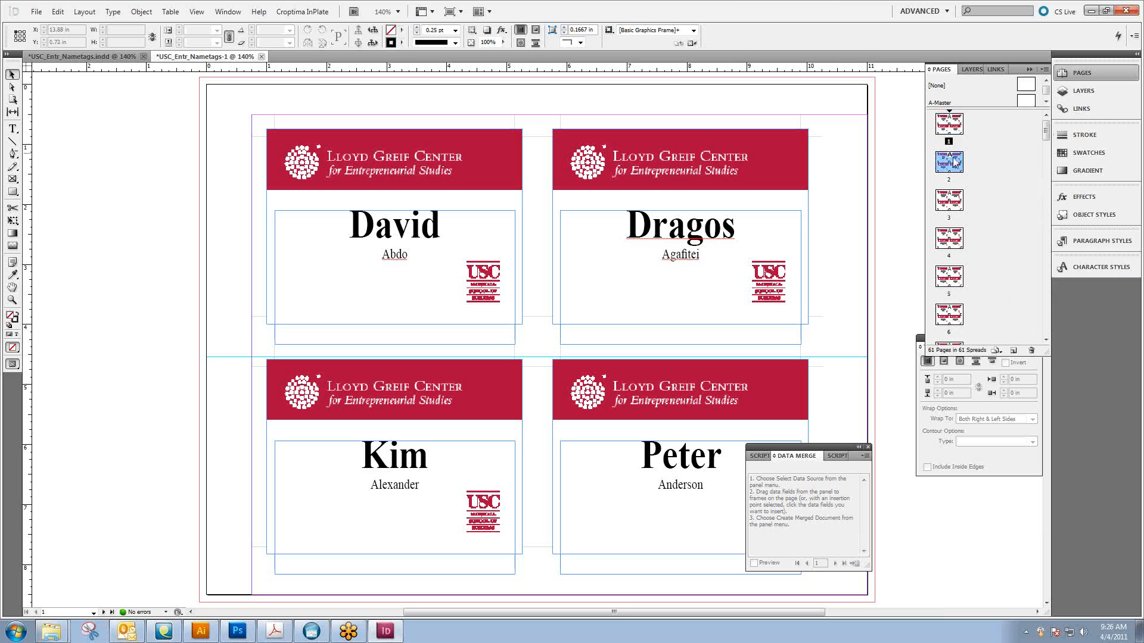
double_click(950, 200)
double_click(951, 239)
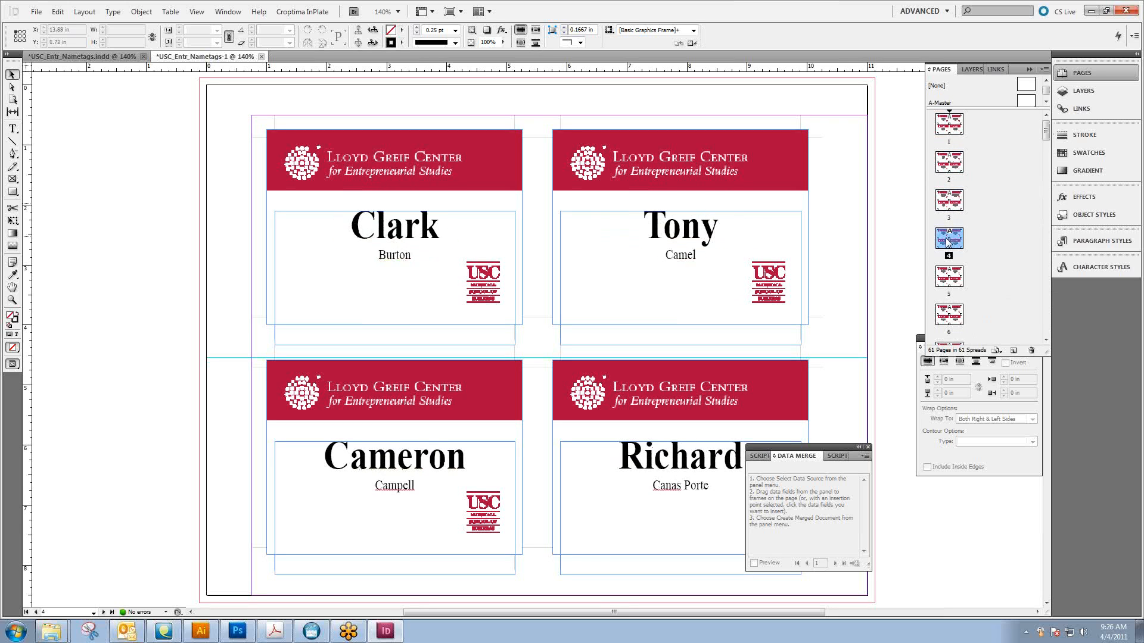
double_click(949, 277)
double_click(950, 316)
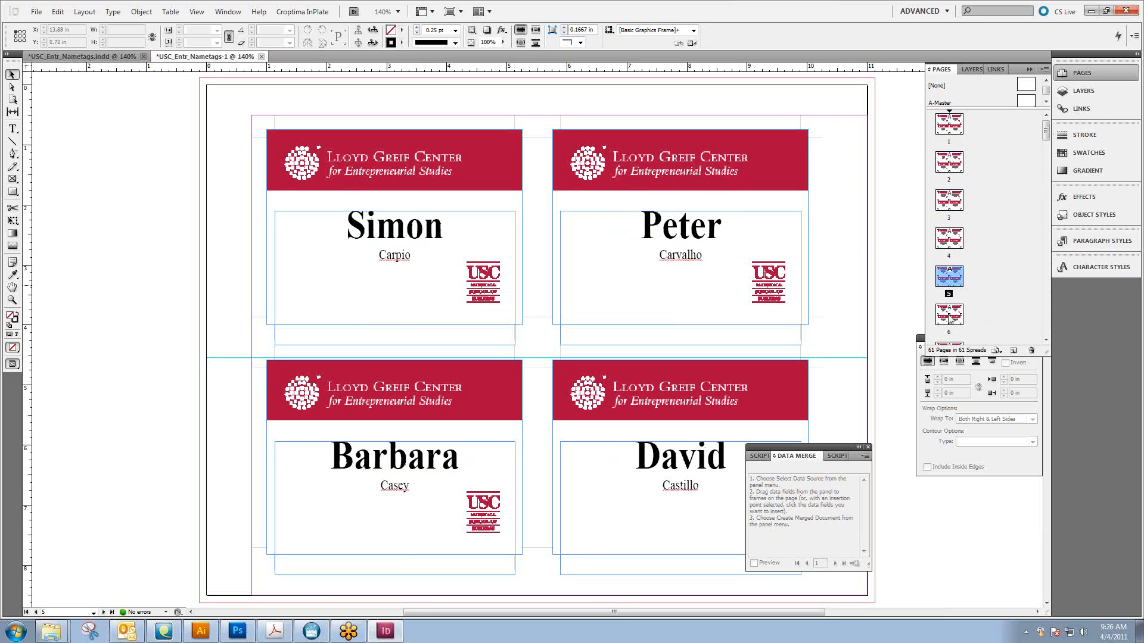
click(1046, 340)
double_click(952, 262)
double_click(953, 287)
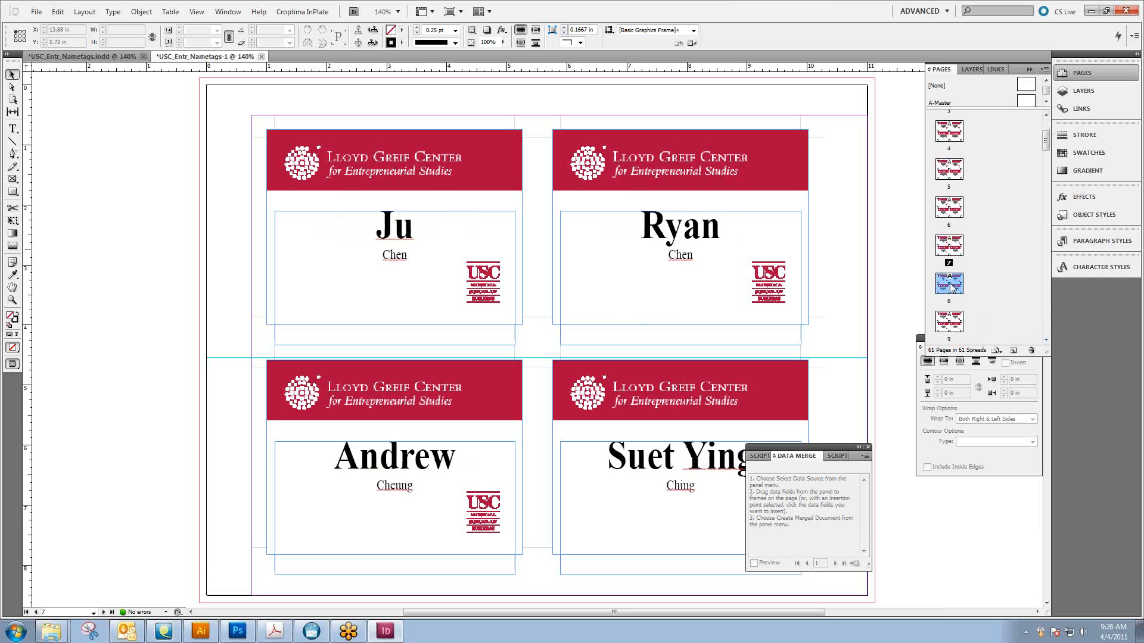
double_click(950, 319)
click(1044, 344)
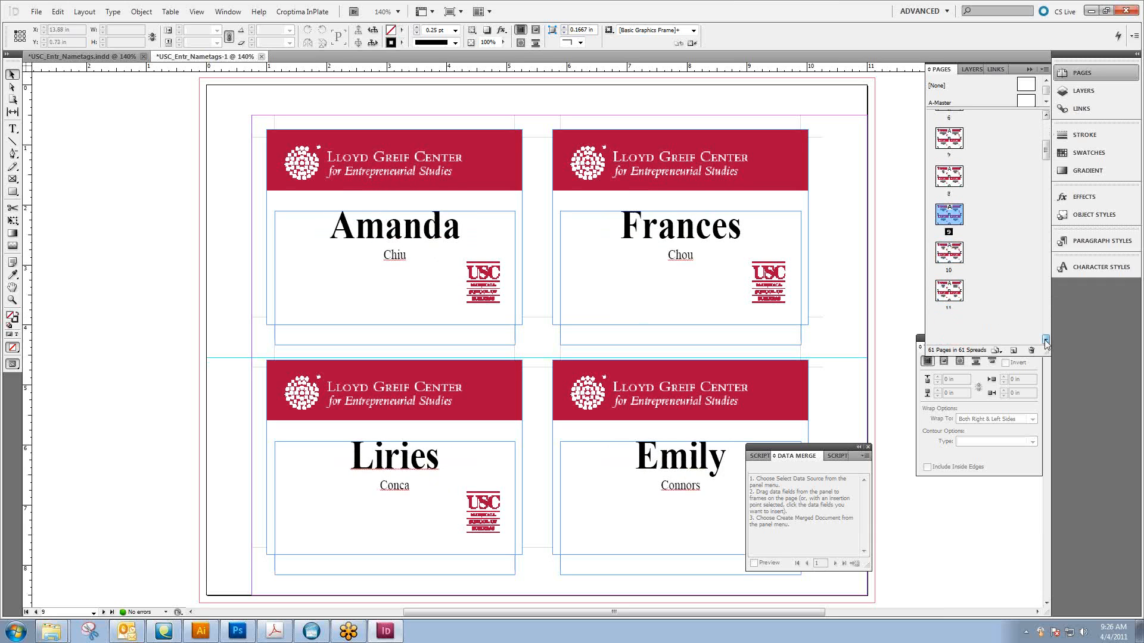
double_click(950, 260)
double_click(952, 297)
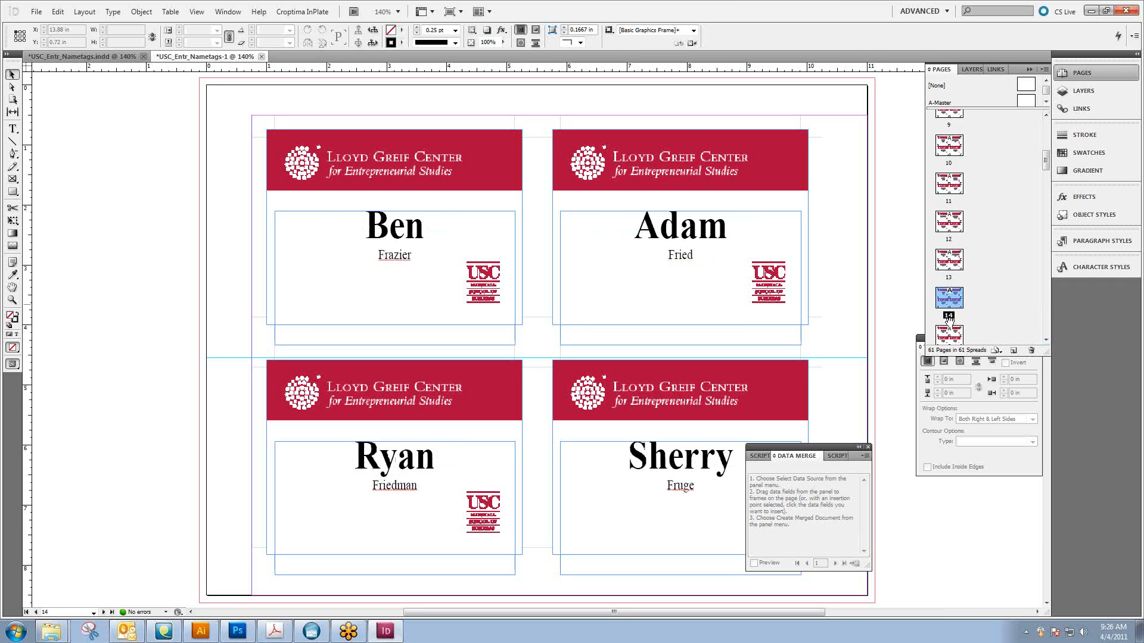
double_click(951, 325)
drag(1046, 159, 1043, 342)
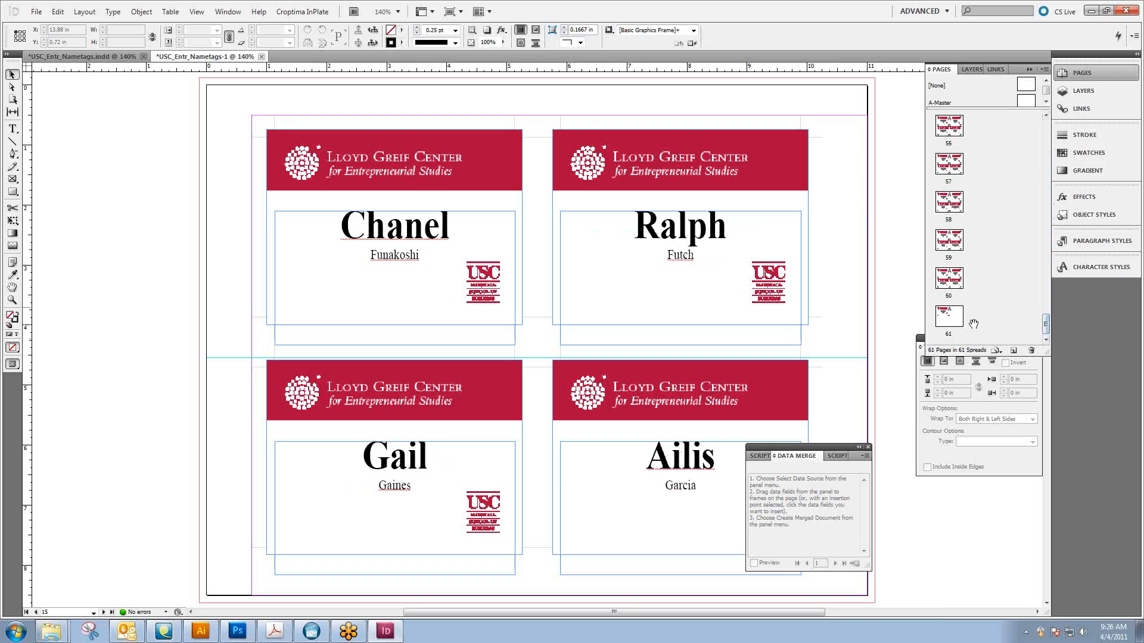
double_click(957, 279)
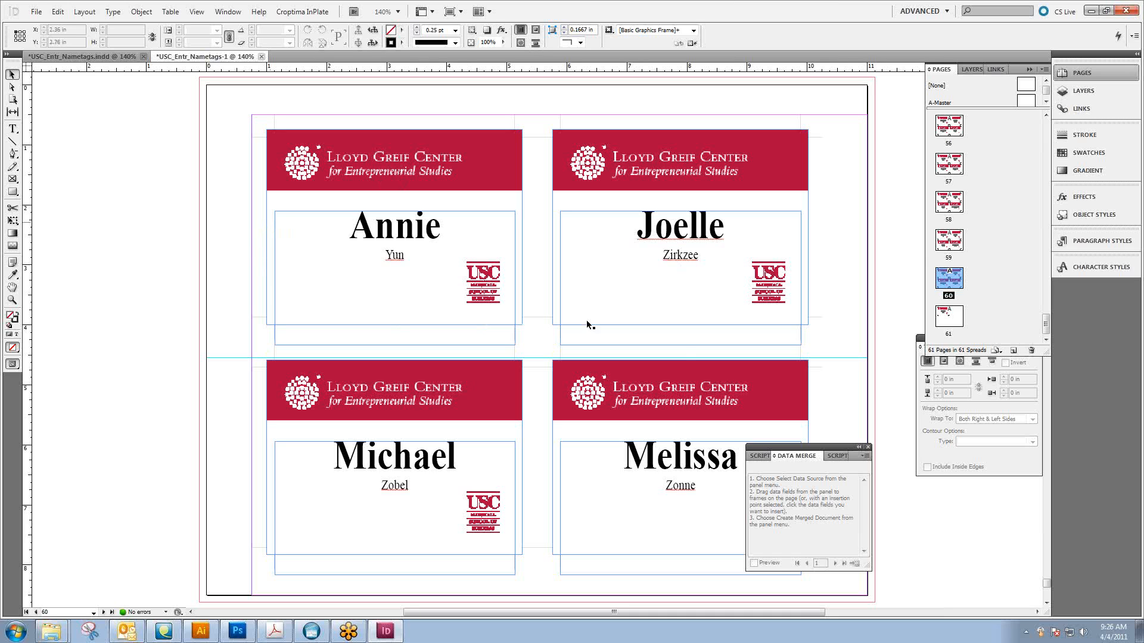
Close the merged USC_Entr_Nametags-1 document and the USC_Entr_Nametags.indd template without saving either
click(261, 56)
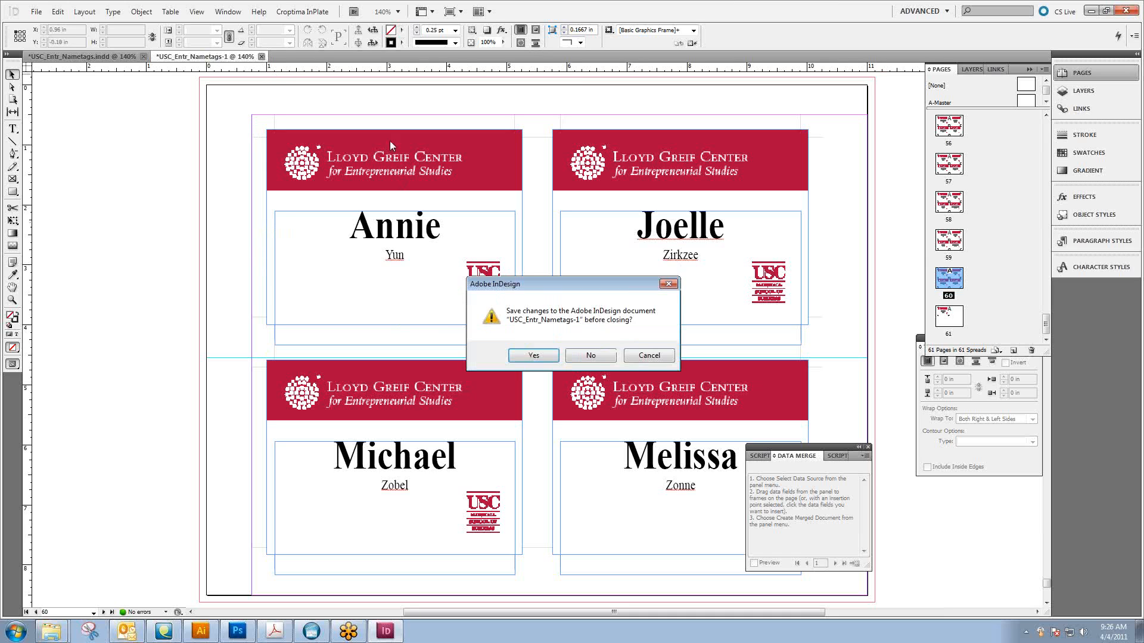
key(n)
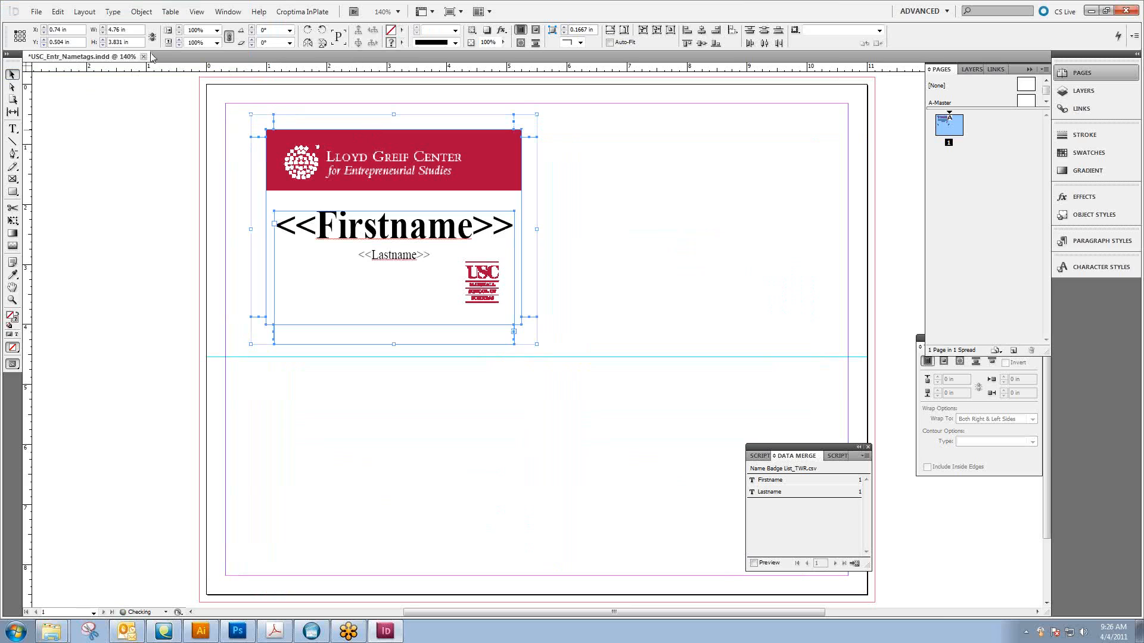
click(143, 56)
click(596, 355)
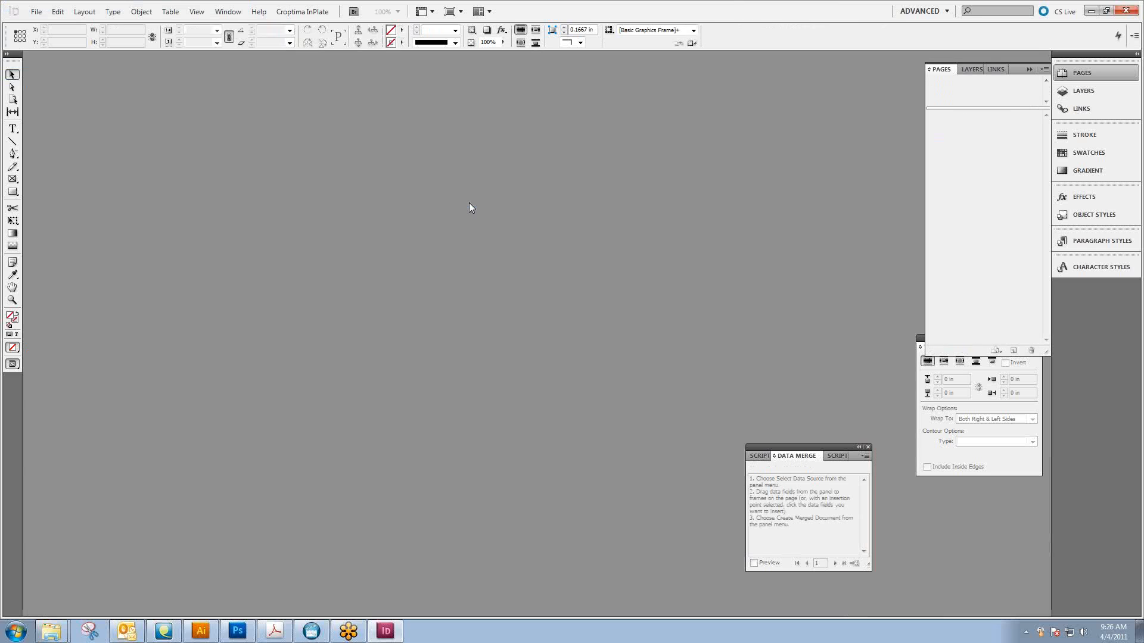